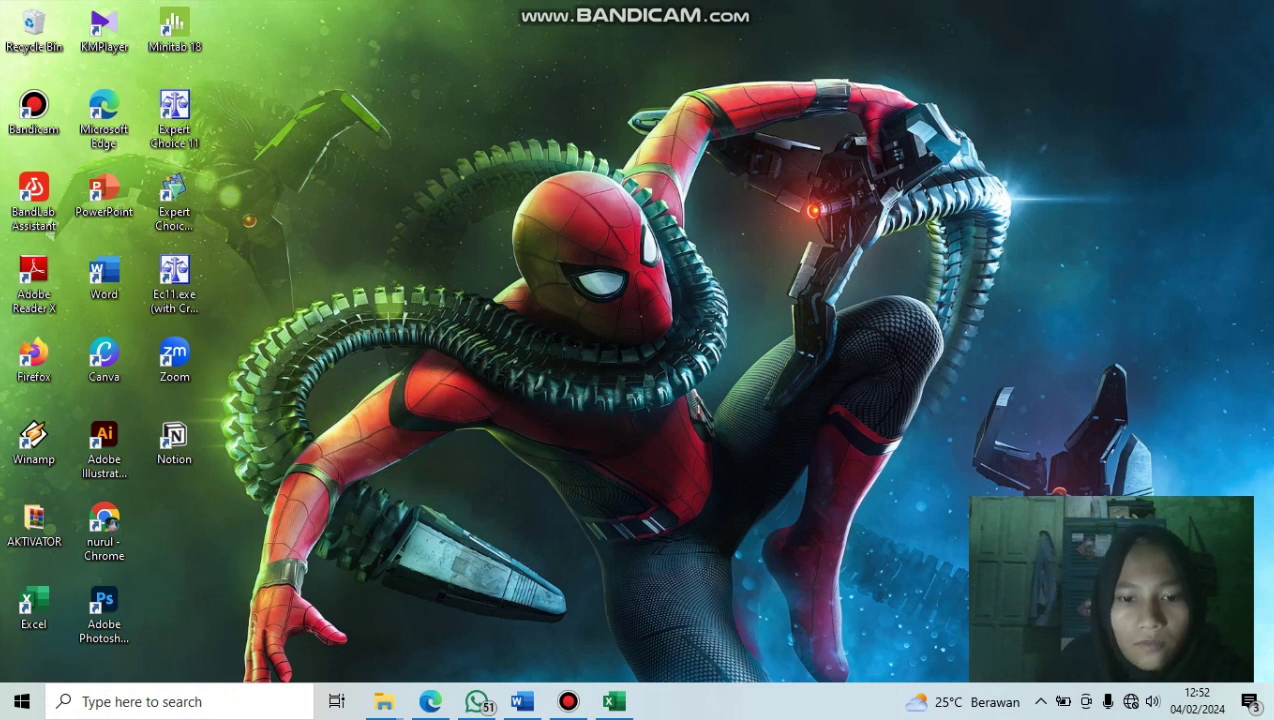
Bring up the LATIHAN MEMILIH VENDOR workbook with the laptop comparison table and launch Expert Choice
{"action": "left_click", "coordinate": [613, 701]}
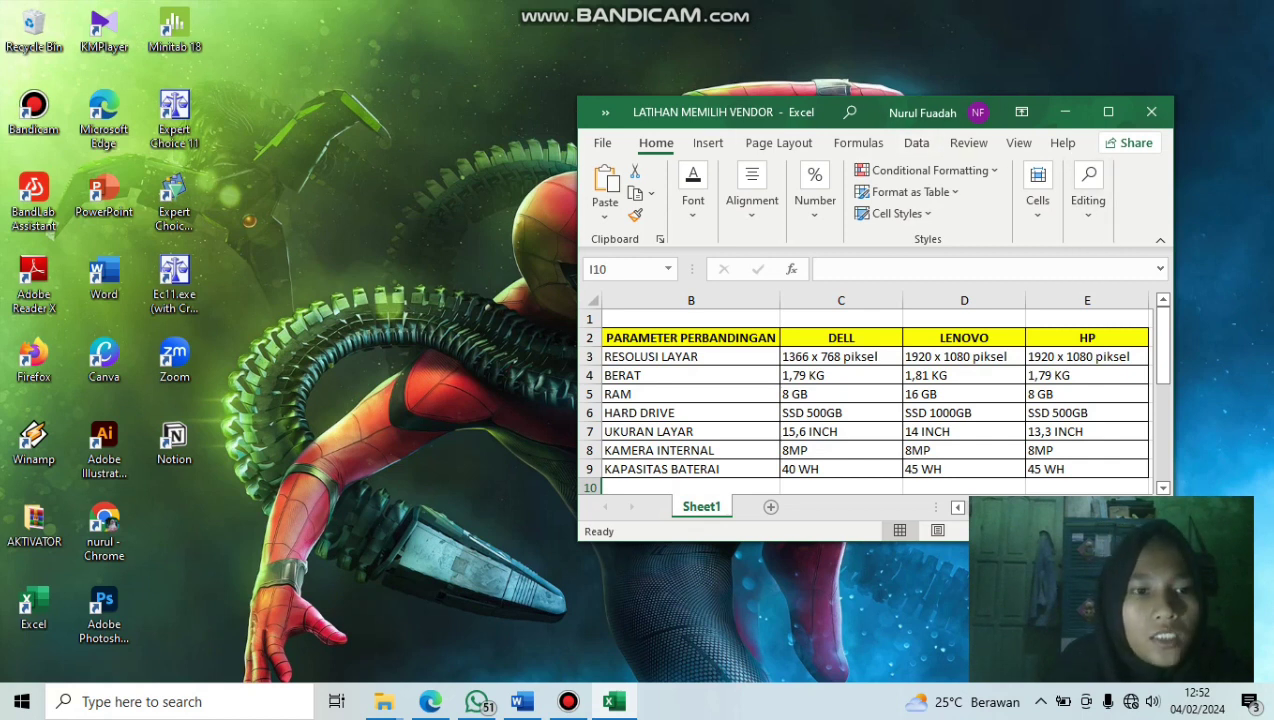
{"action": "double_click", "coordinate": [174, 282]}
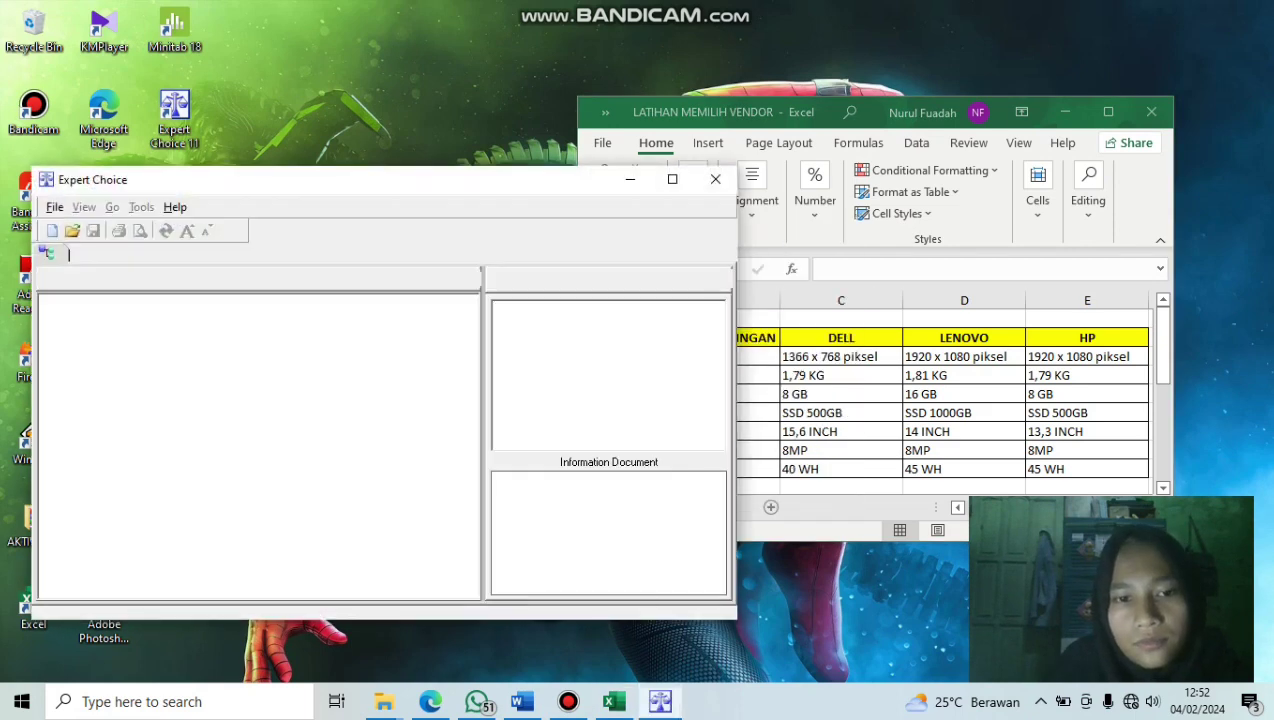
Create a new model file named LATIHAN MEMILIH VENDOR BY, followed by the author's full name and B3
{"action": "left_click", "coordinate": [533, 222]}
{"action": "key", "text": "Return"}
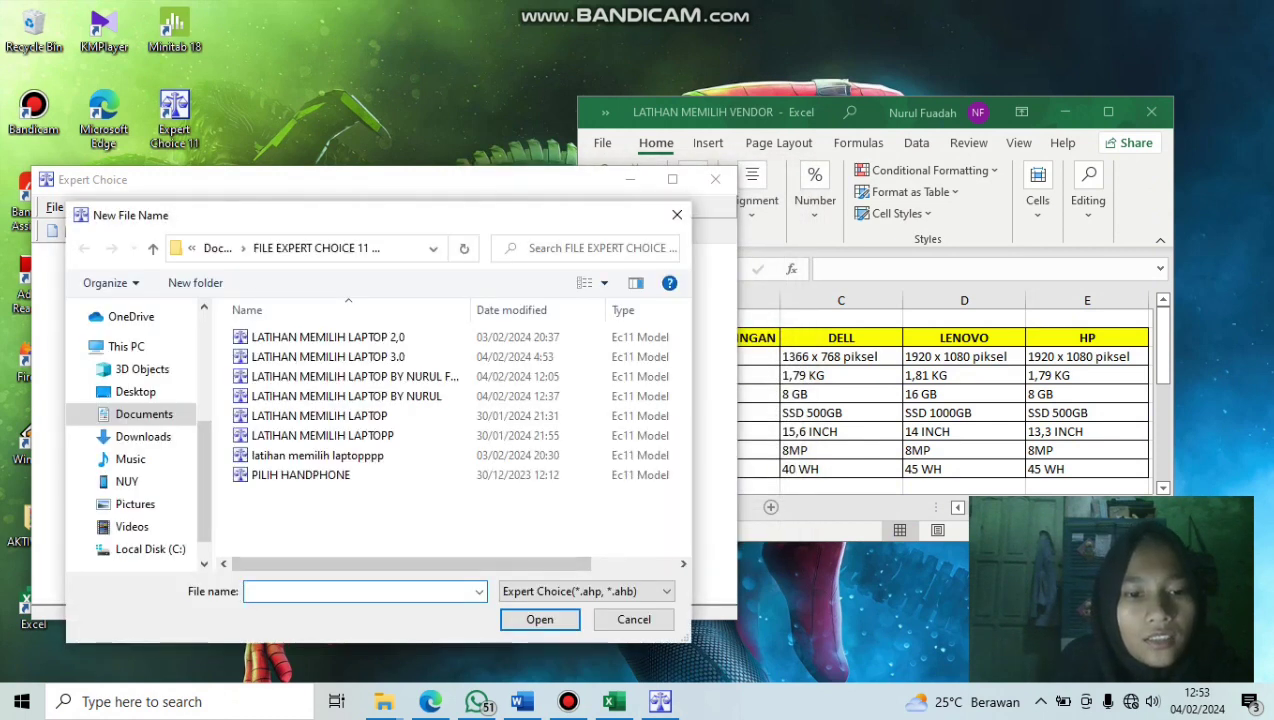
{"action": "type", "text": "LATI"}
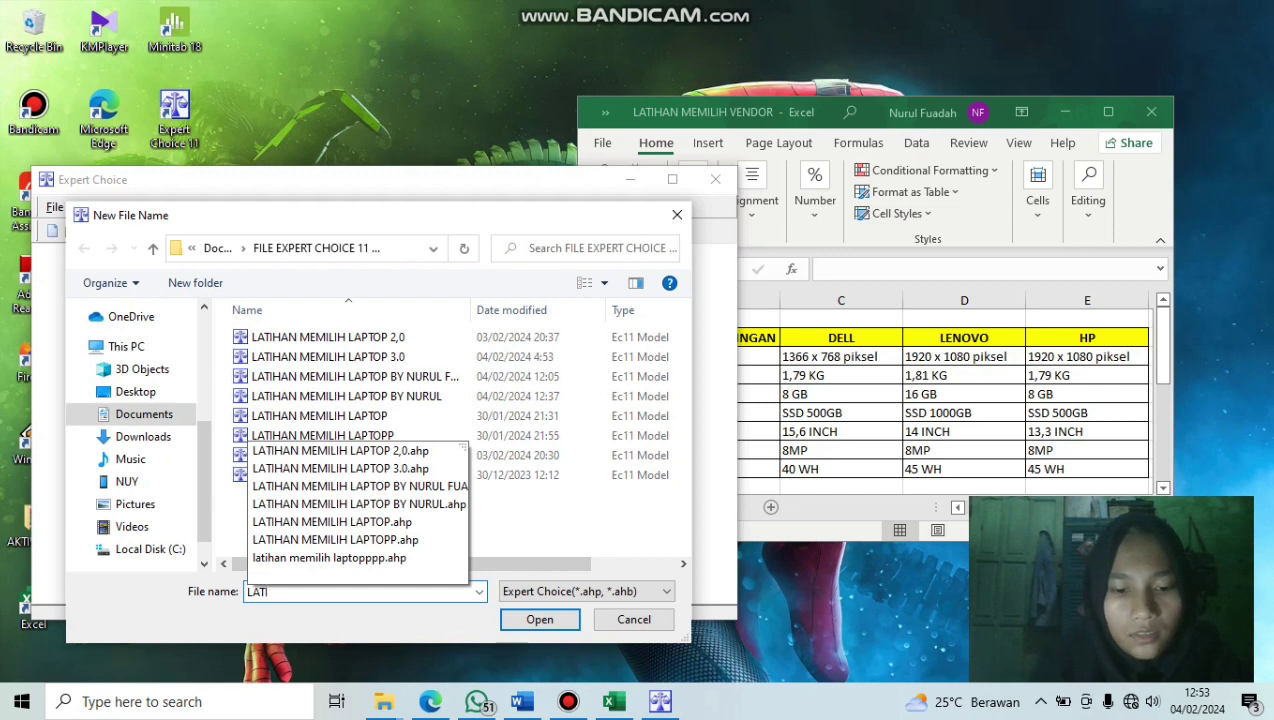
{"action": "type", "text": "HAN MEMILIH "}
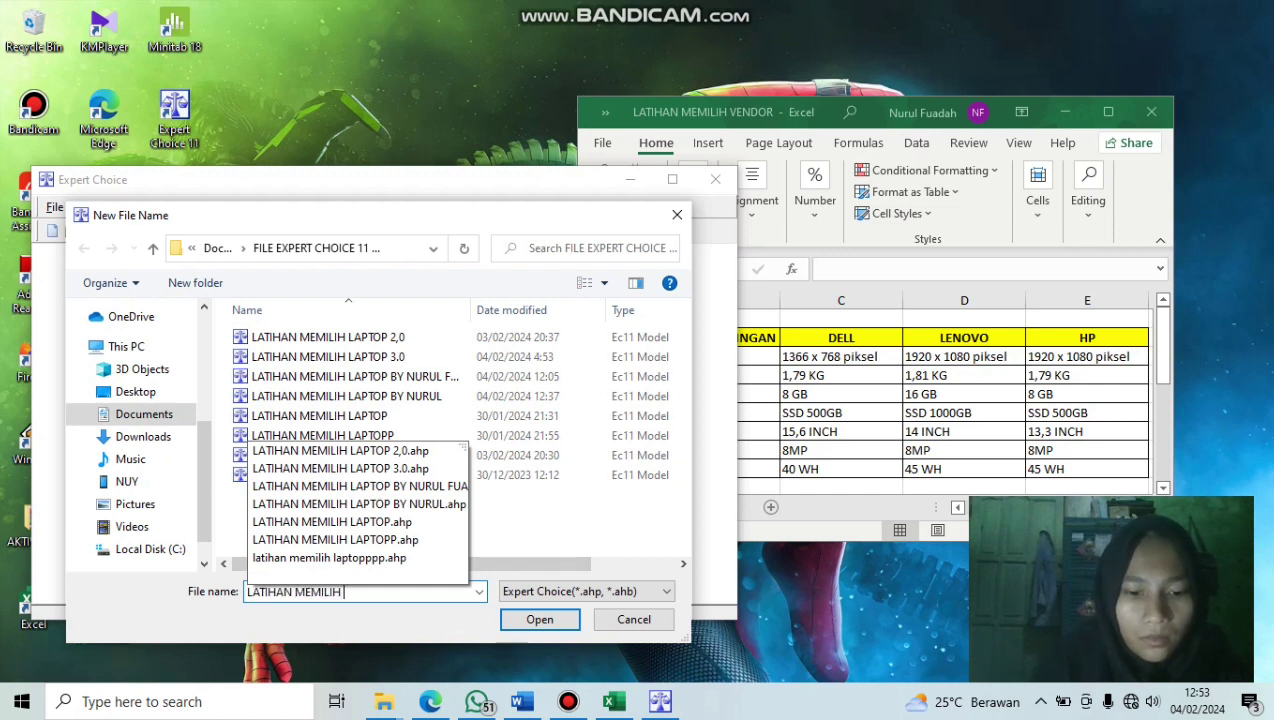
{"action": "type", "text": "VENDOR"}
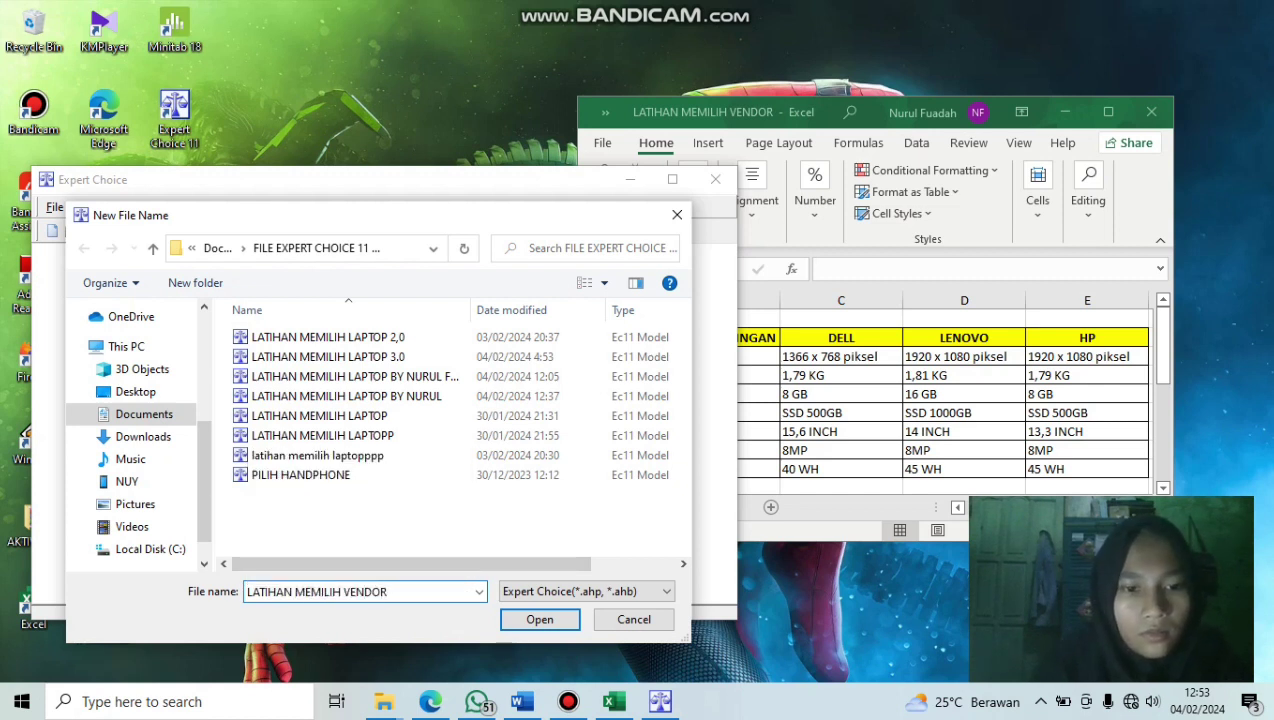
{"action": "type", "text": " BY NURU"}
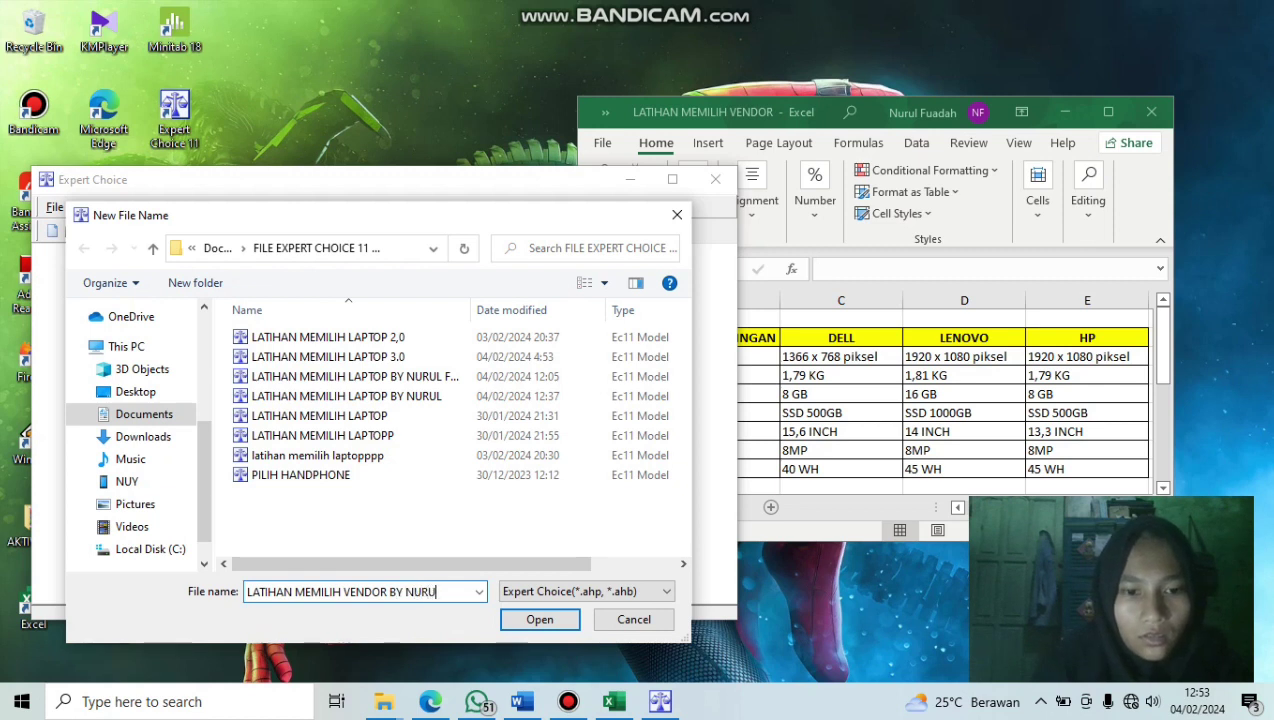
{"action": "type", "text": "L FUADAH B3"}
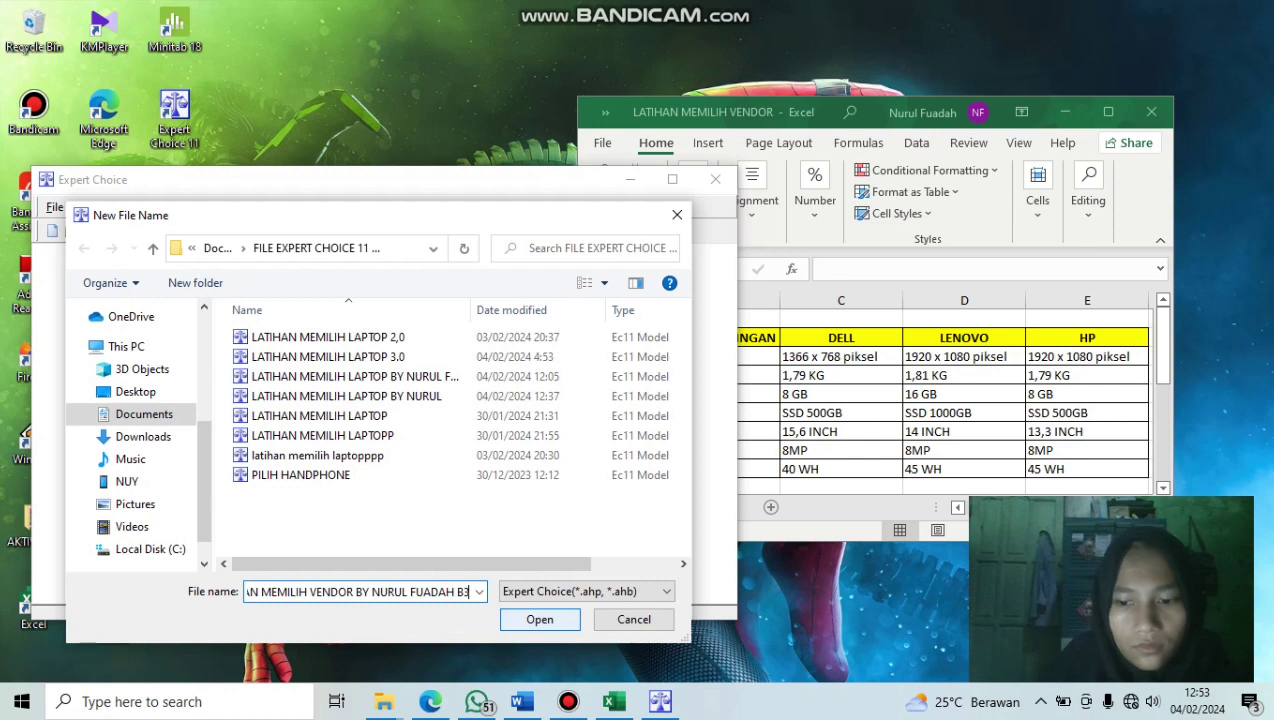
{"action": "key", "text": "Return"}
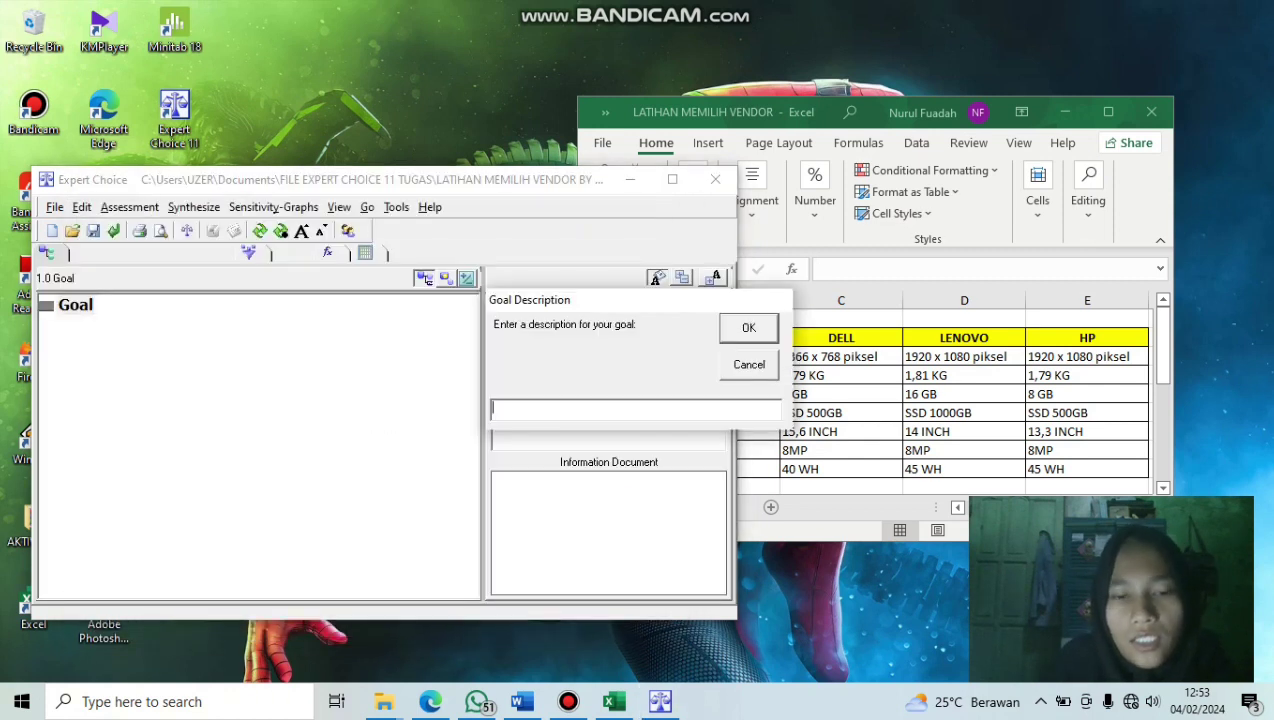
Describe the model's goal as MEMILIH LAPTOP and move the Excel comparison table away from the model window
{"action": "type", "text": "ME"}
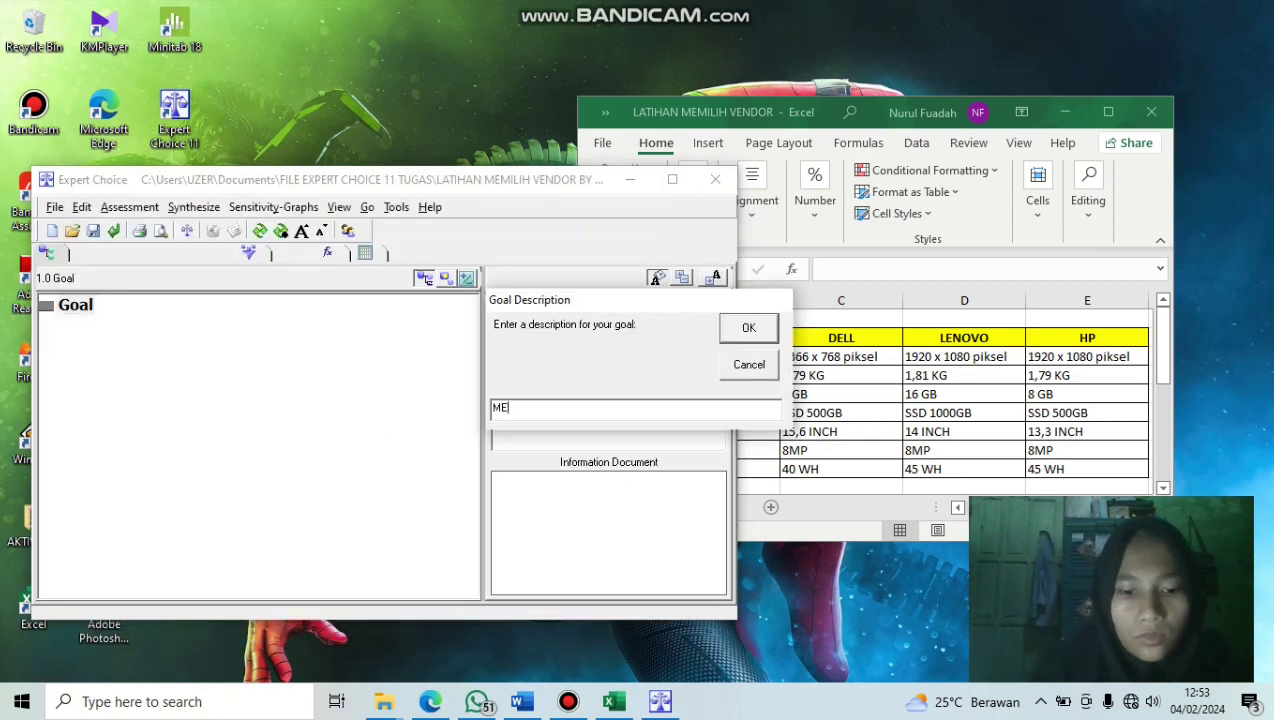
{"action": "type", "text": "MILIH LAPTOP"}
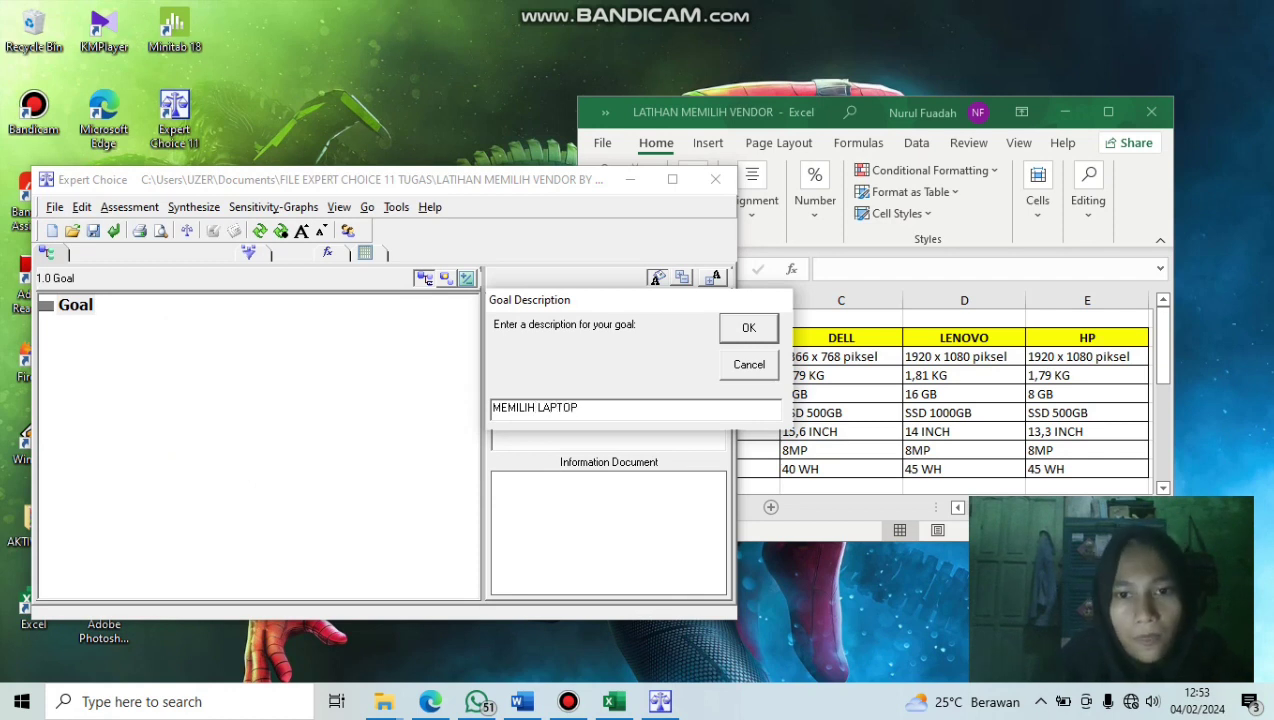
{"action": "key", "text": "Return"}
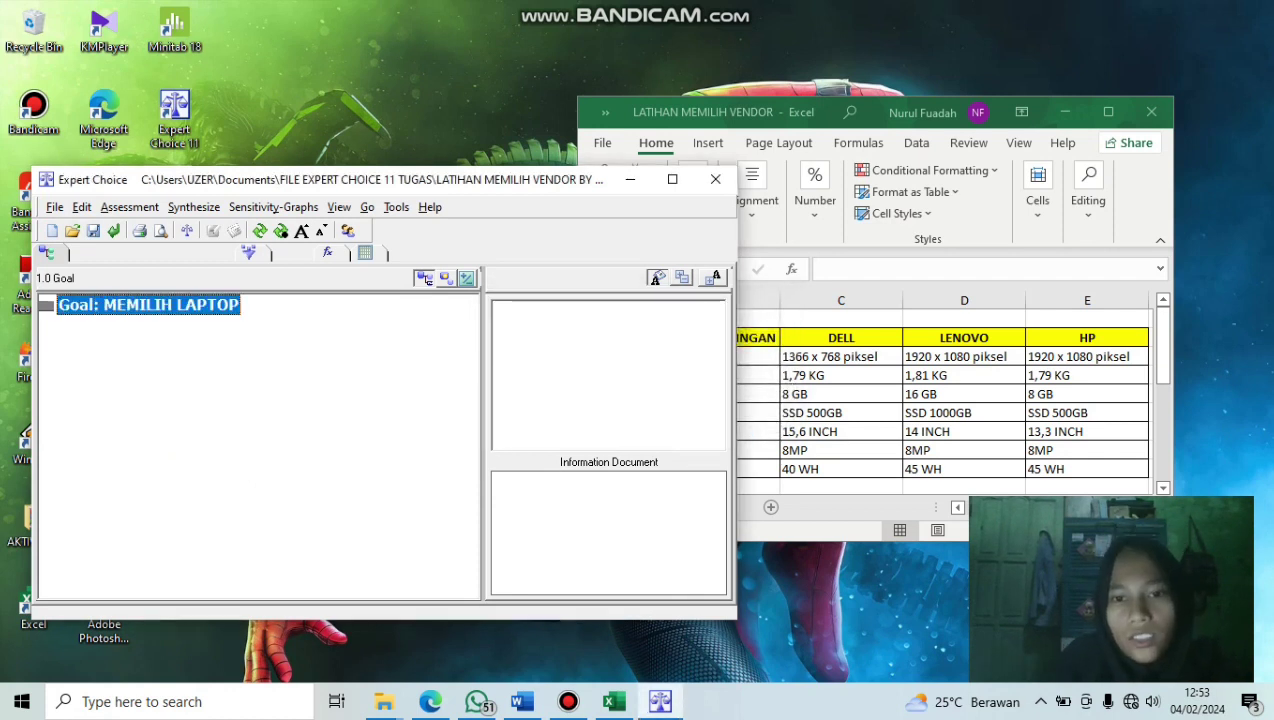
{"action": "left_click_drag", "start_coordinate": [789, 120], "coordinate": [907, 42]}
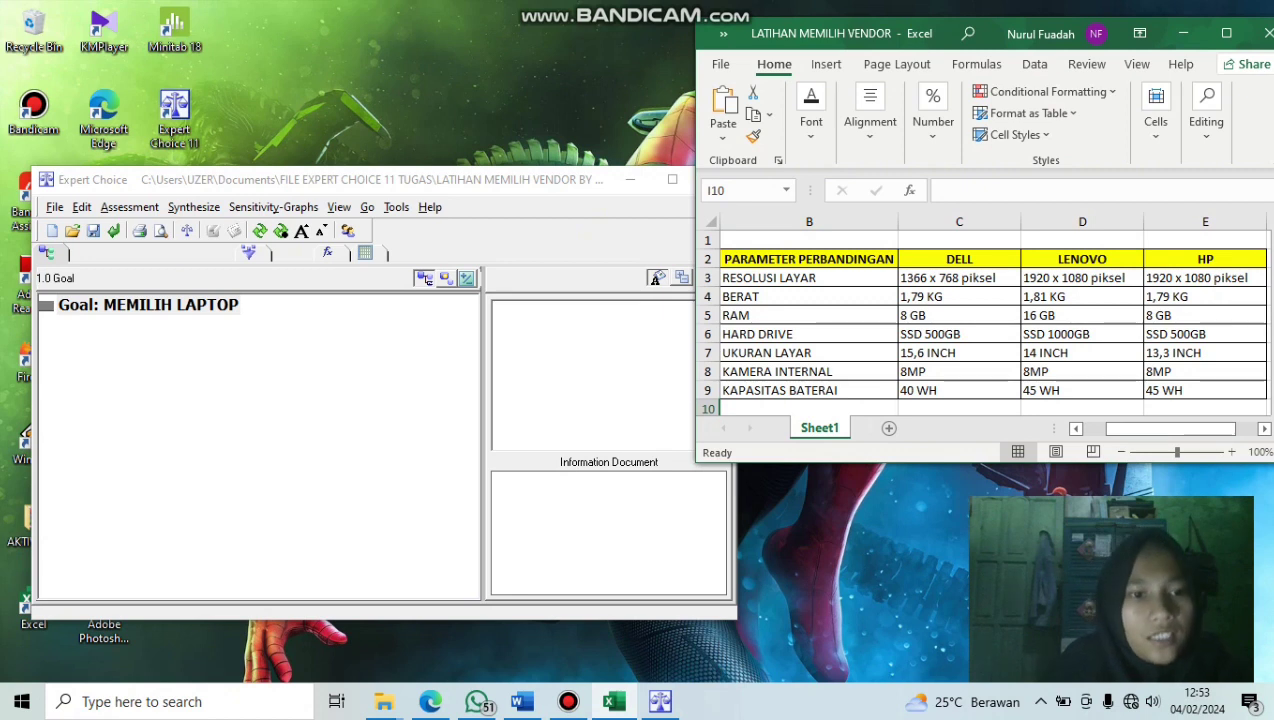
{"action": "left_click", "coordinate": [148, 305]}
{"action": "right_click", "coordinate": [174, 309]}
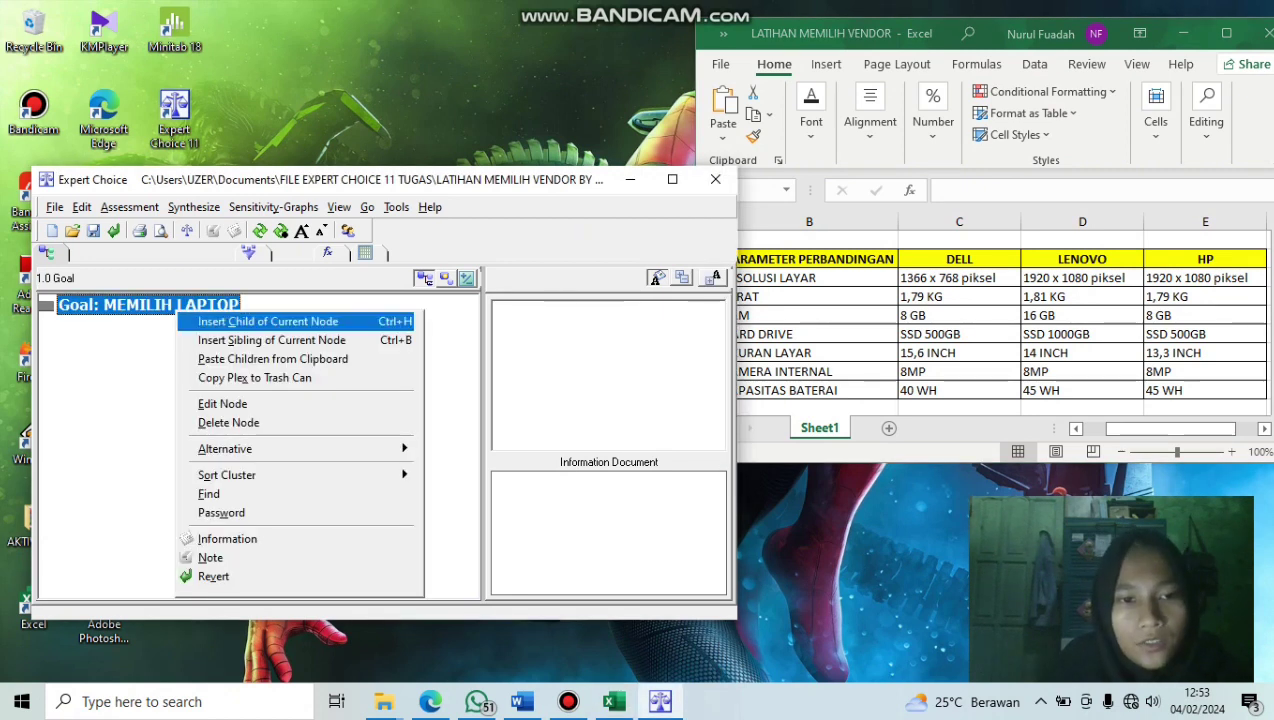
{"action": "key", "text": "Return"}
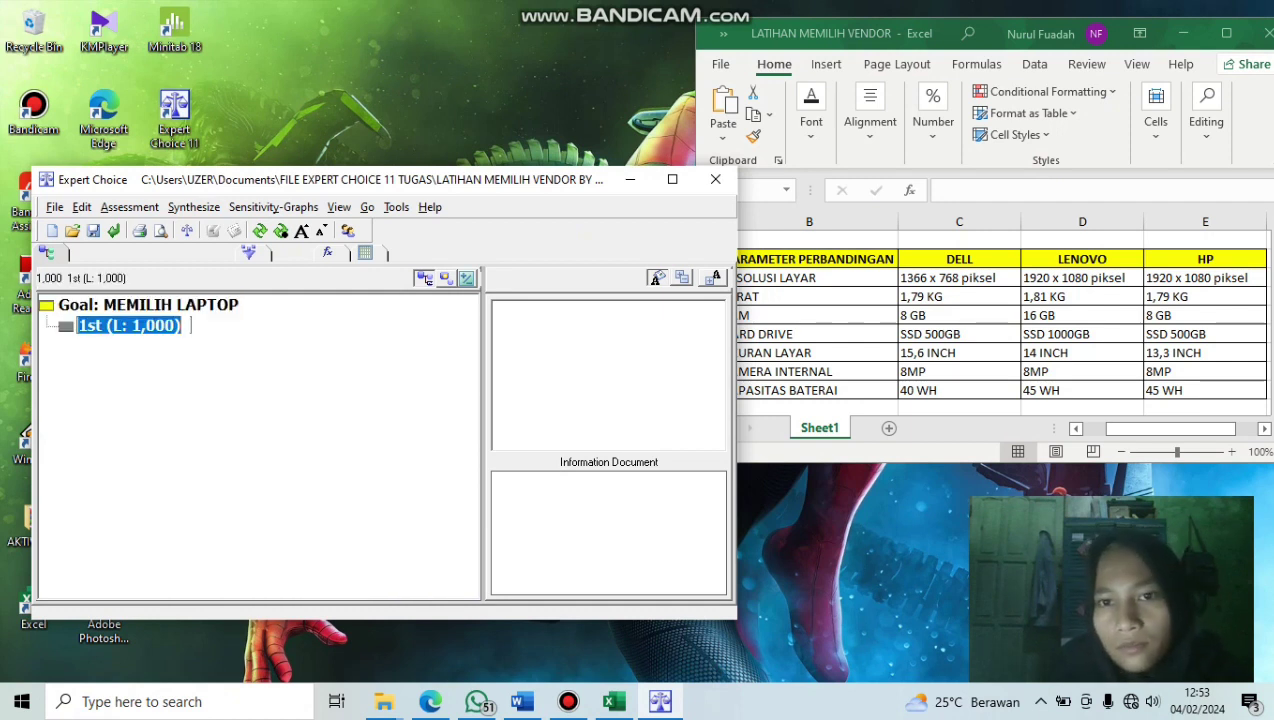
Uncover the workbook's parameter column and add RESOLUSI LAYAR, BERAT and RAM as child nodes of the goal MEMILIH LAPTOP
{"action": "left_click_drag", "start_coordinate": [850, 33], "coordinate": [899, 43]}
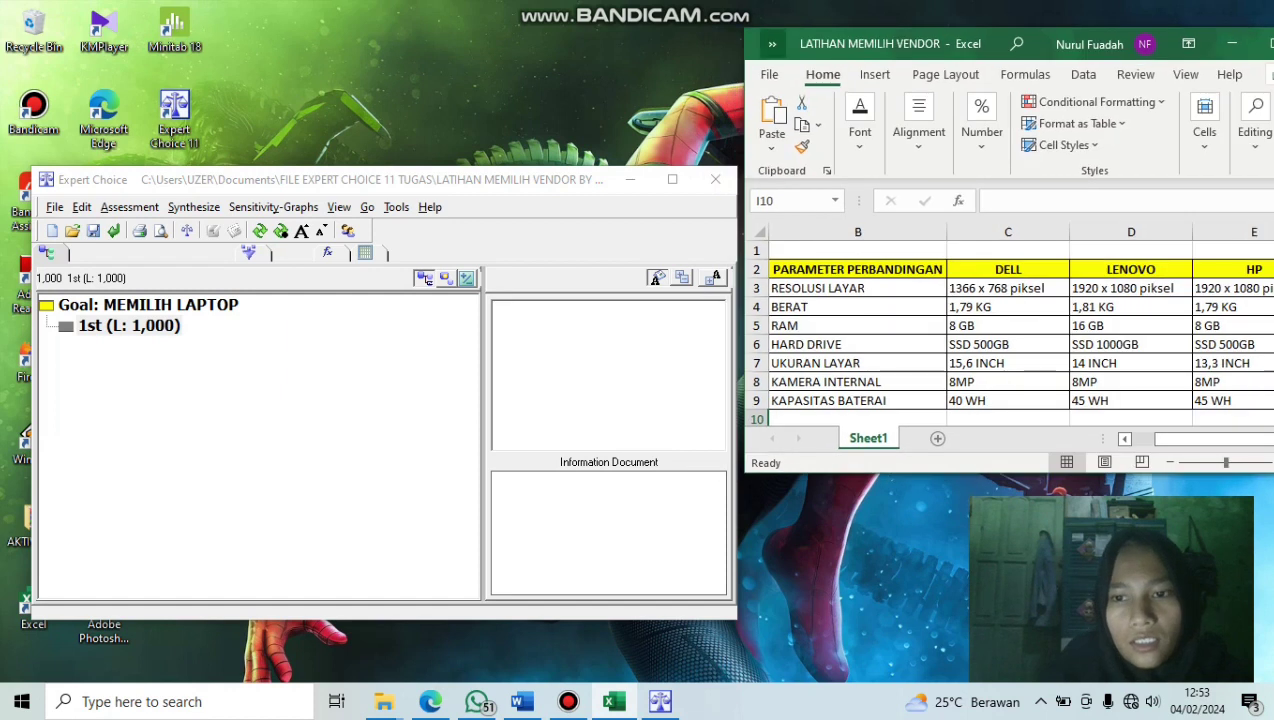
{"action": "left_click", "coordinate": [148, 304]}
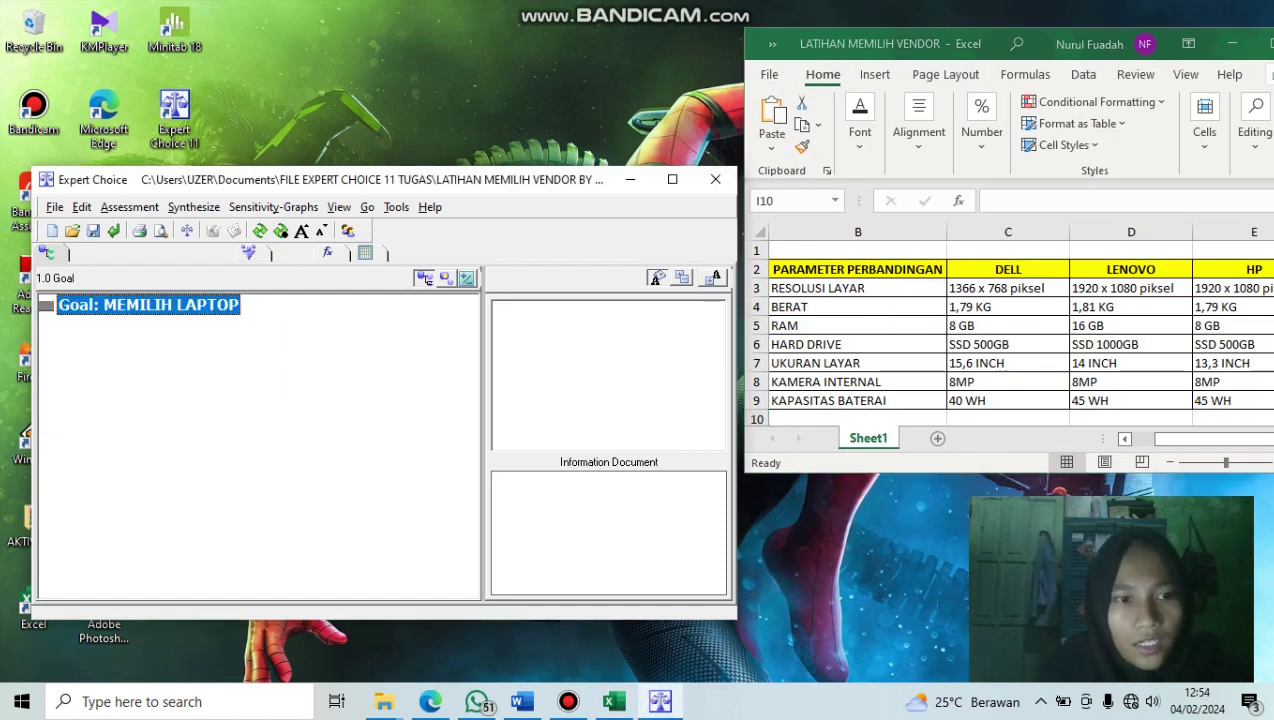
{"action": "right_click", "coordinate": [160, 303]}
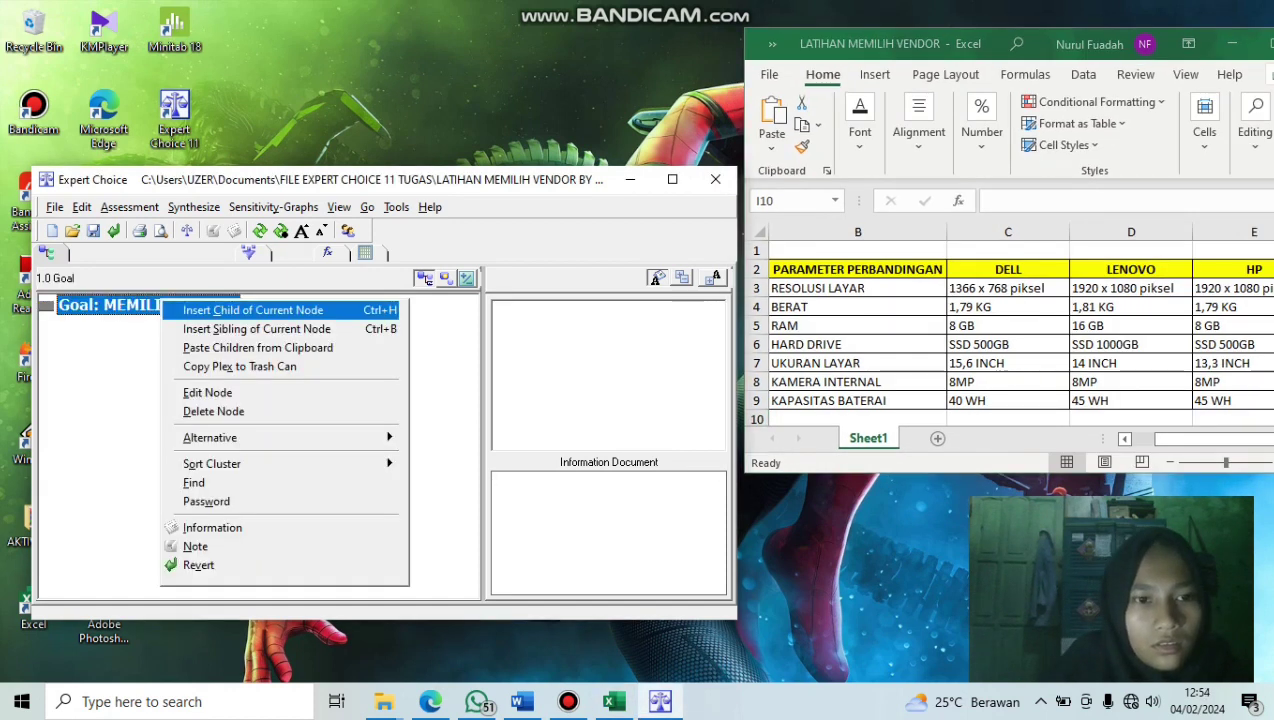
{"action": "left_click", "coordinate": [250, 307]}
{"action": "type", "text": "RESOLUS"}
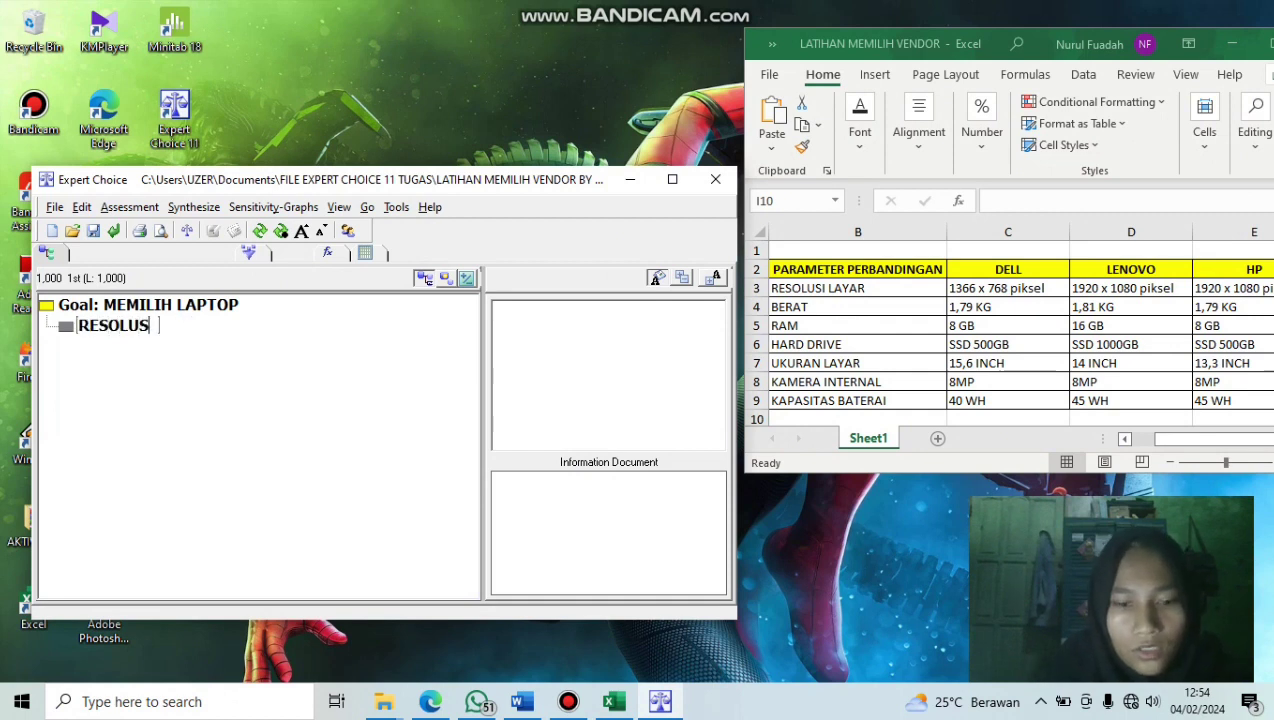
{"action": "type", "text": "I LAYAR"}
{"action": "key", "text": "Return"}
{"action": "type", "text": "BERAT"}
{"action": "key", "text": "Return"}
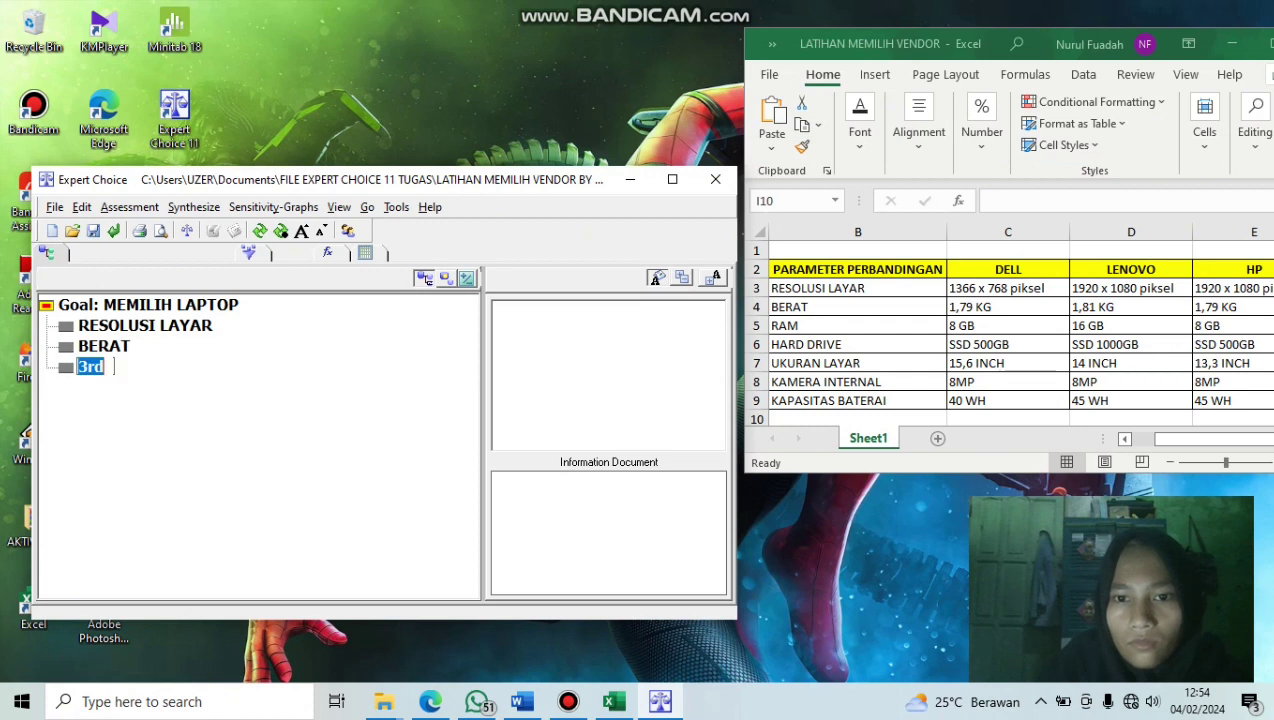
{"action": "type", "text": "RAM"}
{"action": "key", "text": "Return"}
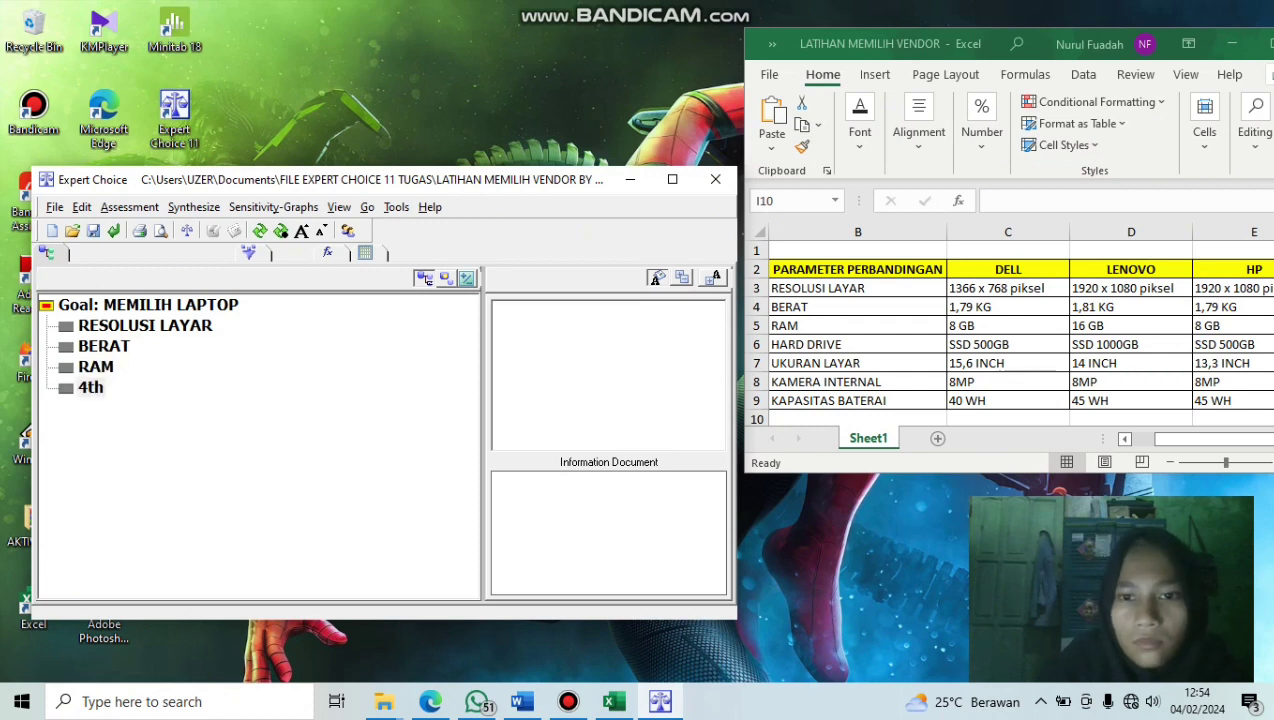
Add the remaining criteria HARD DRIVE, UKURAN LAYAR, KAMERA INTERNAL and KAPASITAS BATERAI under the goal and finish inserting nodes
{"action": "type", "text": "HARD DRIVE"}
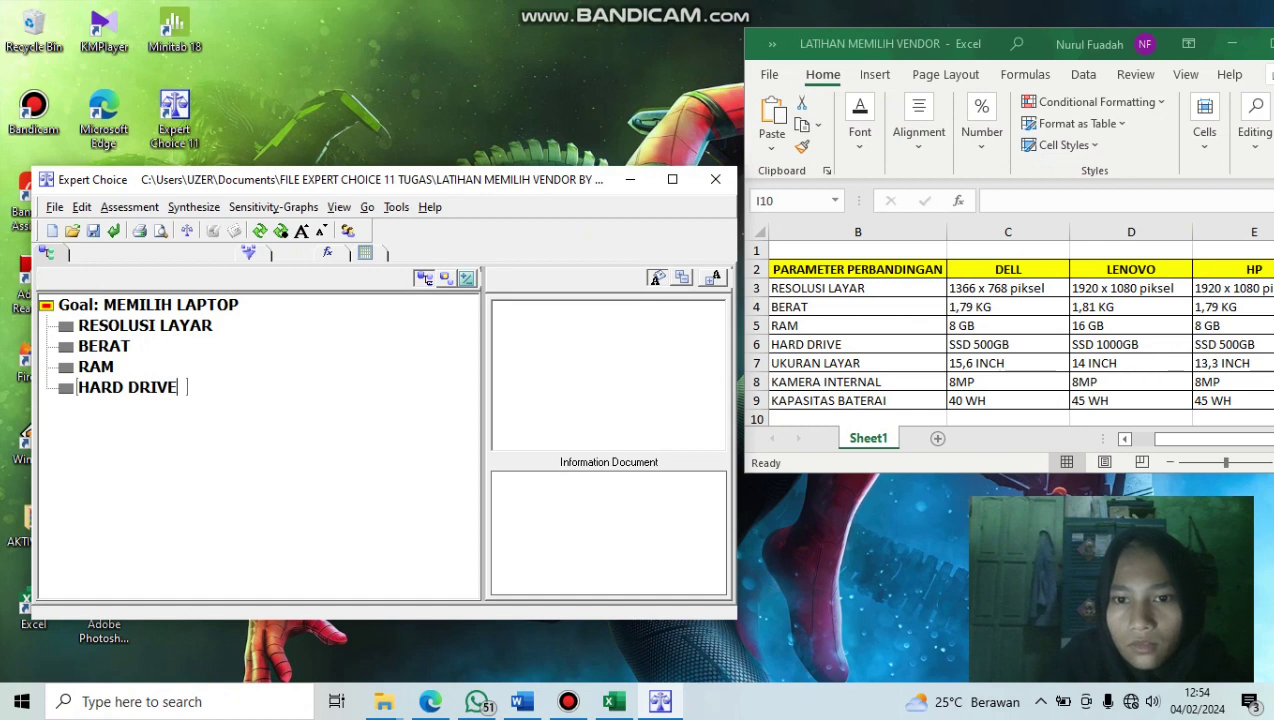
{"action": "key", "text": "Return"}
{"action": "type", "text": "UKU"}
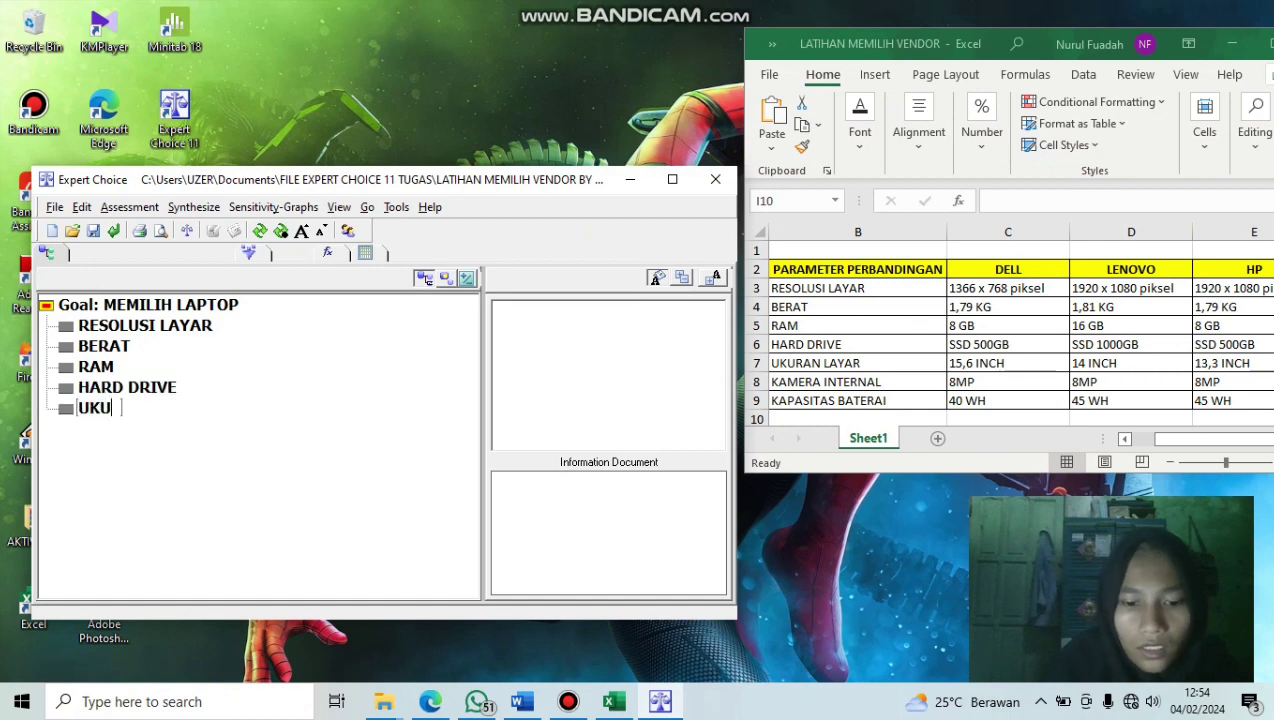
{"action": "type", "text": "RAN LAYAR"}
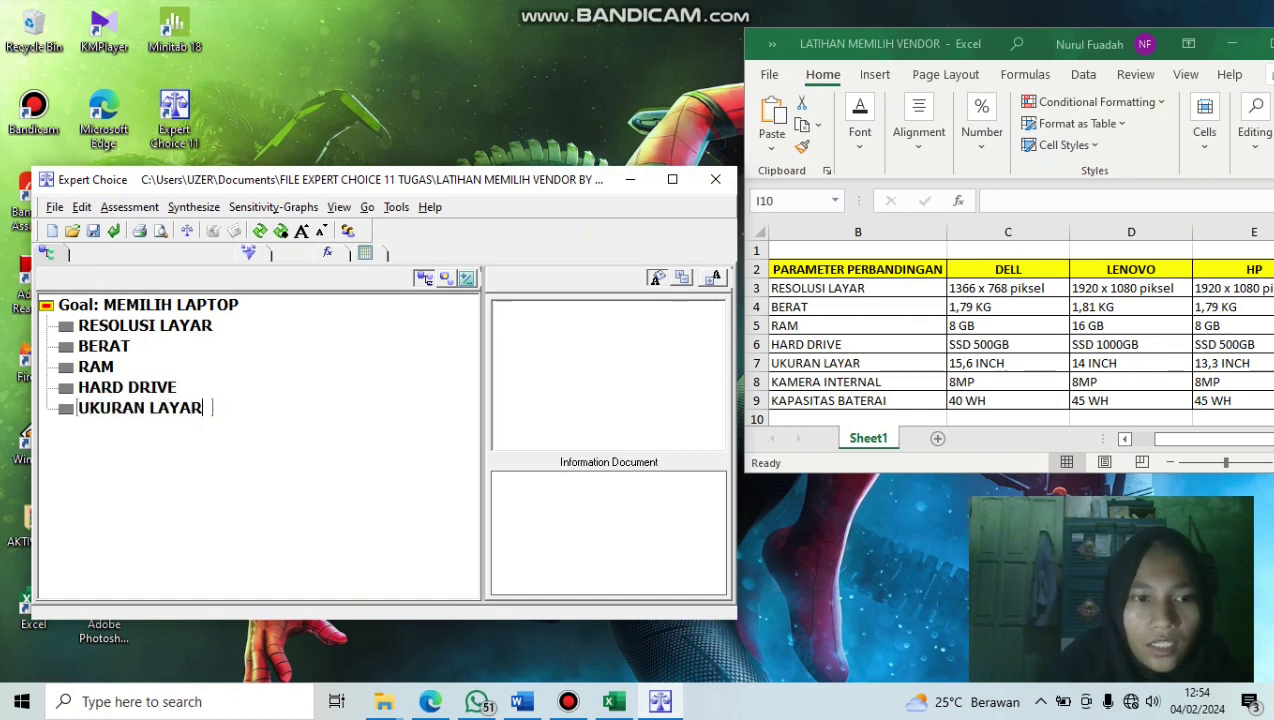
{"action": "key", "text": "Return"}
{"action": "type", "text": "KAMER"}
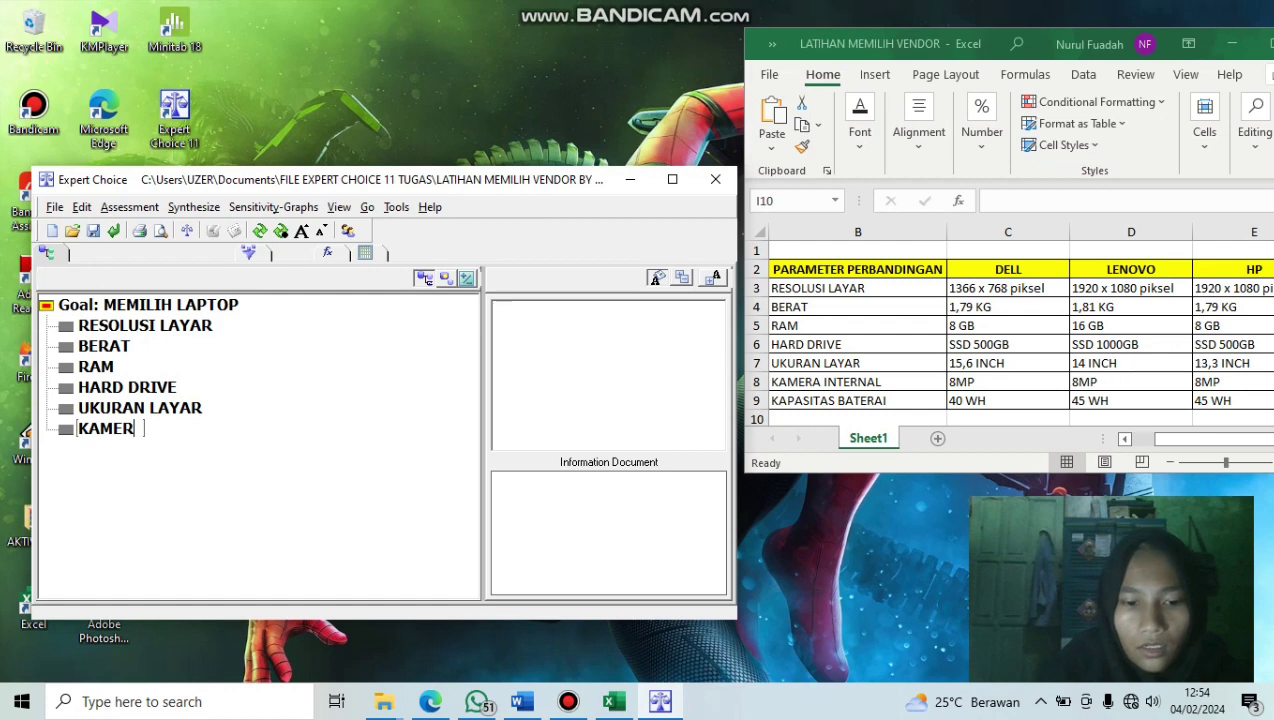
{"action": "type", "text": "A INTERNAL"}
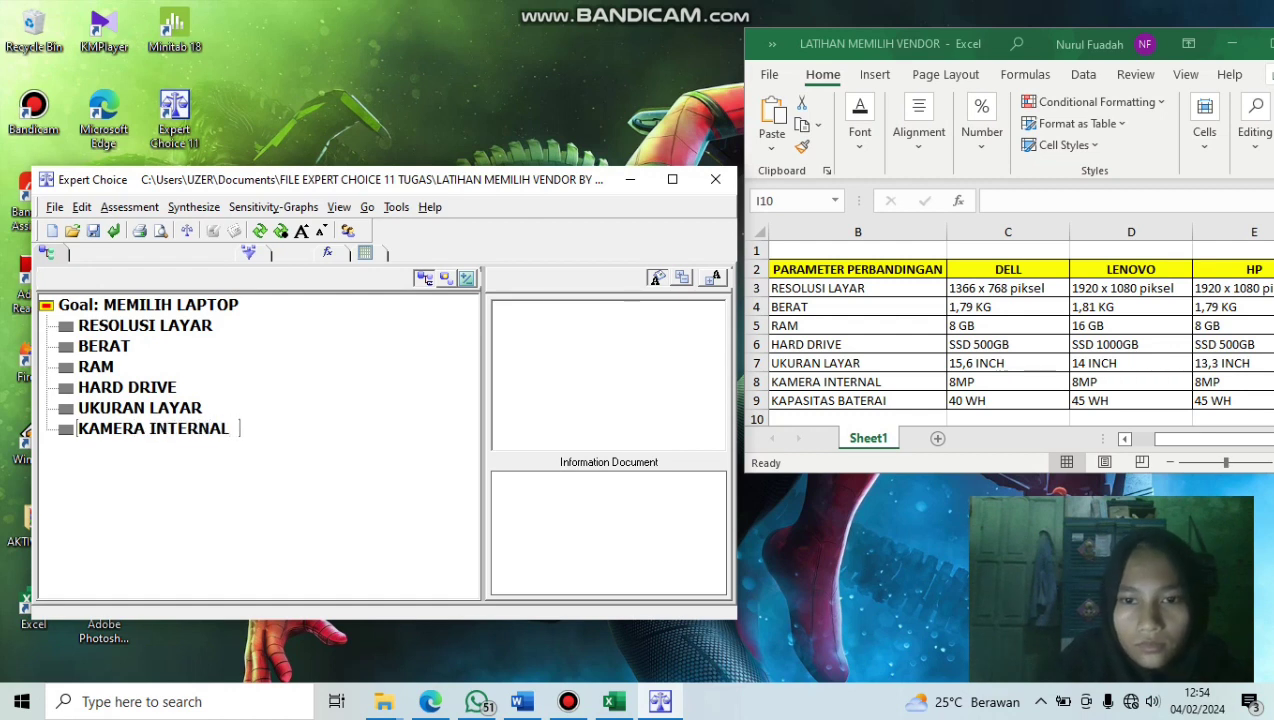
{"action": "key", "text": "Return"}
{"action": "type", "text": "KA"}
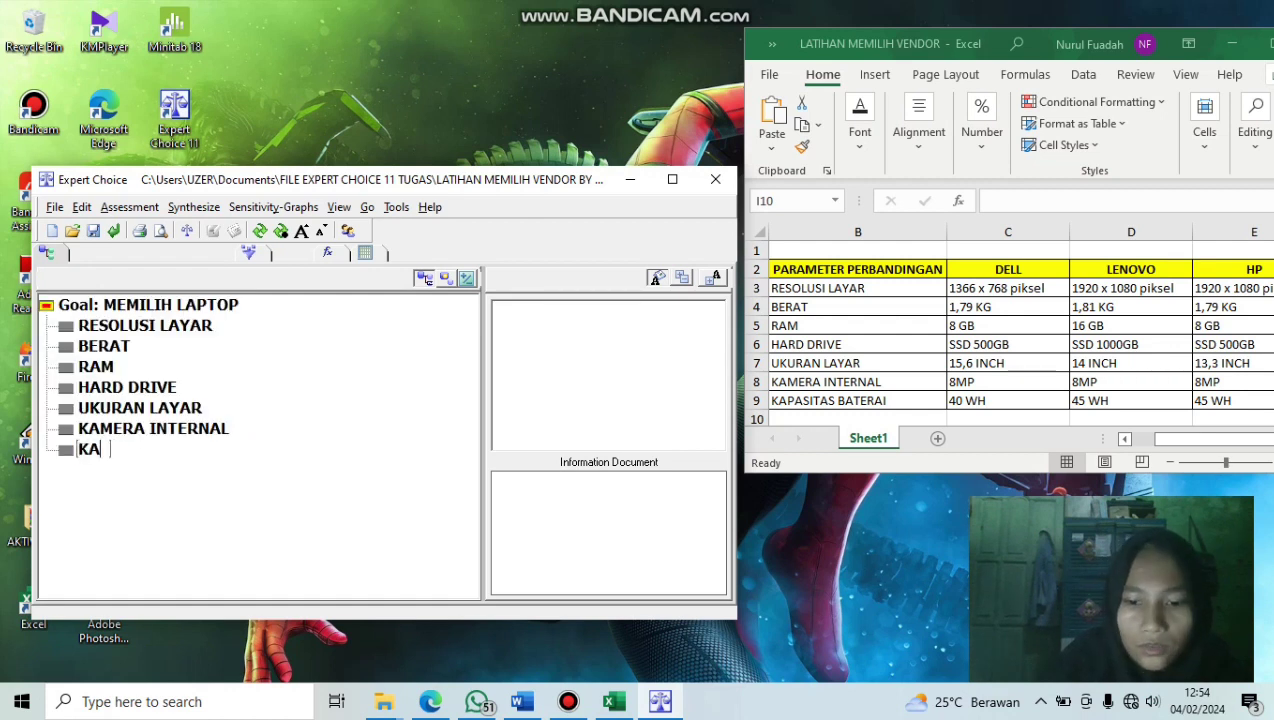
{"action": "type", "text": "PASITAS BATERAI"}
{"action": "key", "text": "Return"}
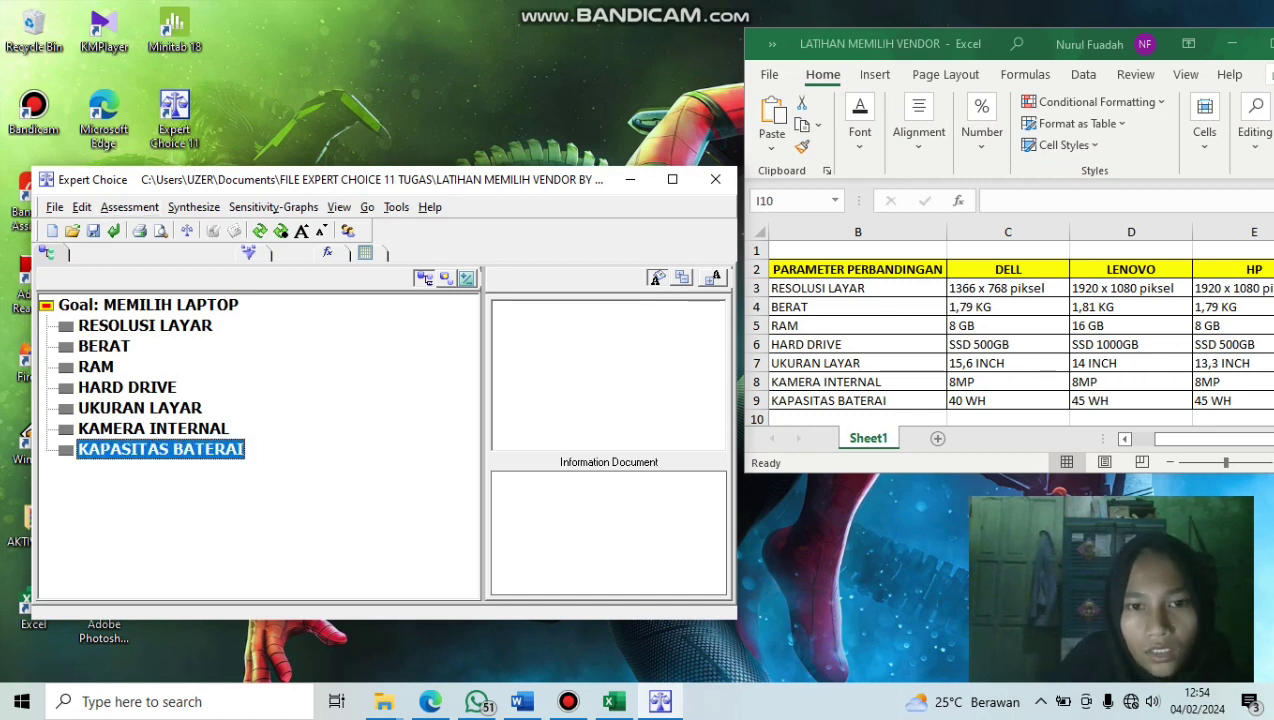
Switch the alternatives area to show the children of the current node and select the goal MEMILIH LAPTOP
{"action": "right_click", "coordinate": [592, 340]}
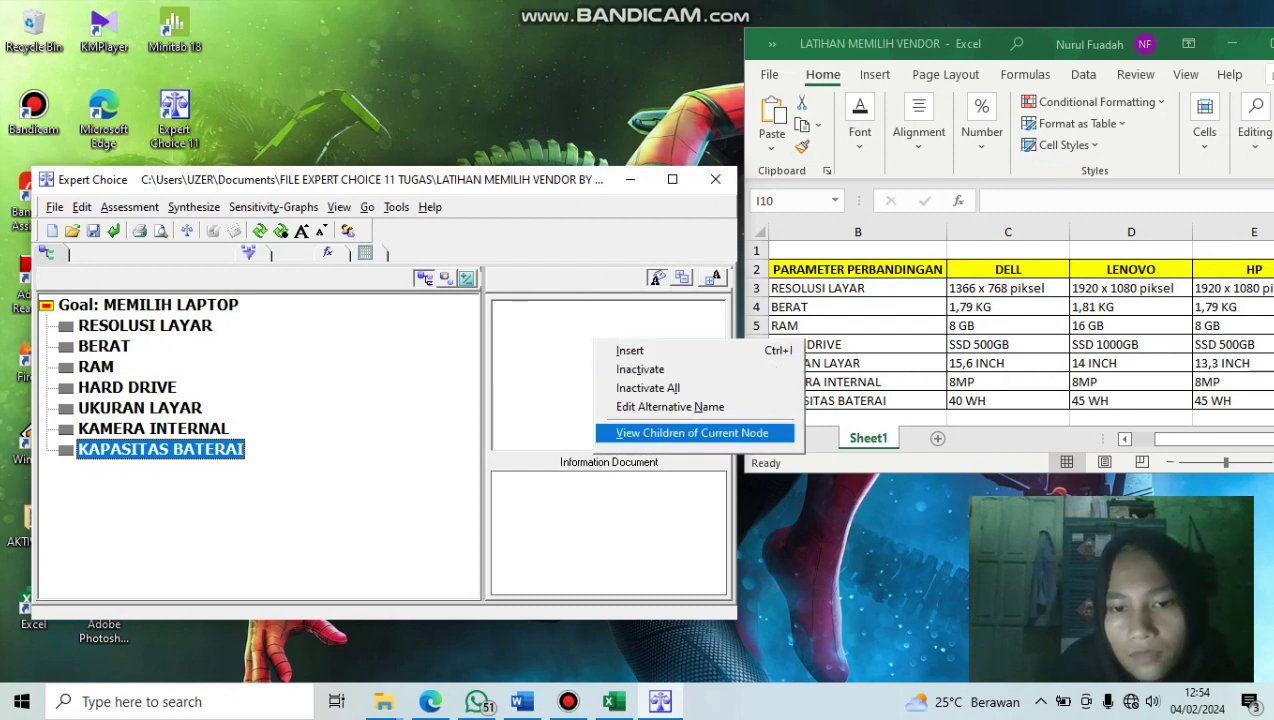
{"action": "left_click", "coordinate": [692, 433]}
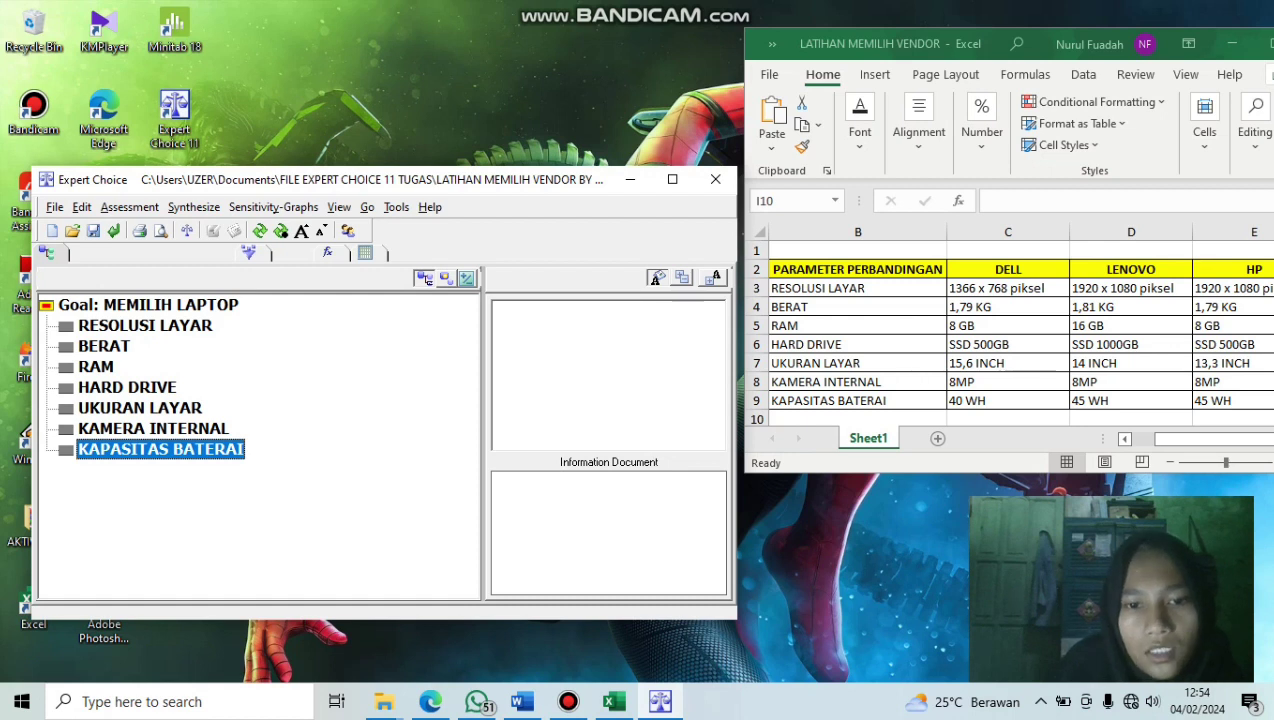
{"action": "left_click", "coordinate": [148, 305]}
{"action": "scroll", "coordinate": [603, 365], "scroll_direction": "down", "scroll_amount": 1}
{"action": "scroll", "coordinate": [603, 365], "scroll_direction": "up", "scroll_amount": 1}
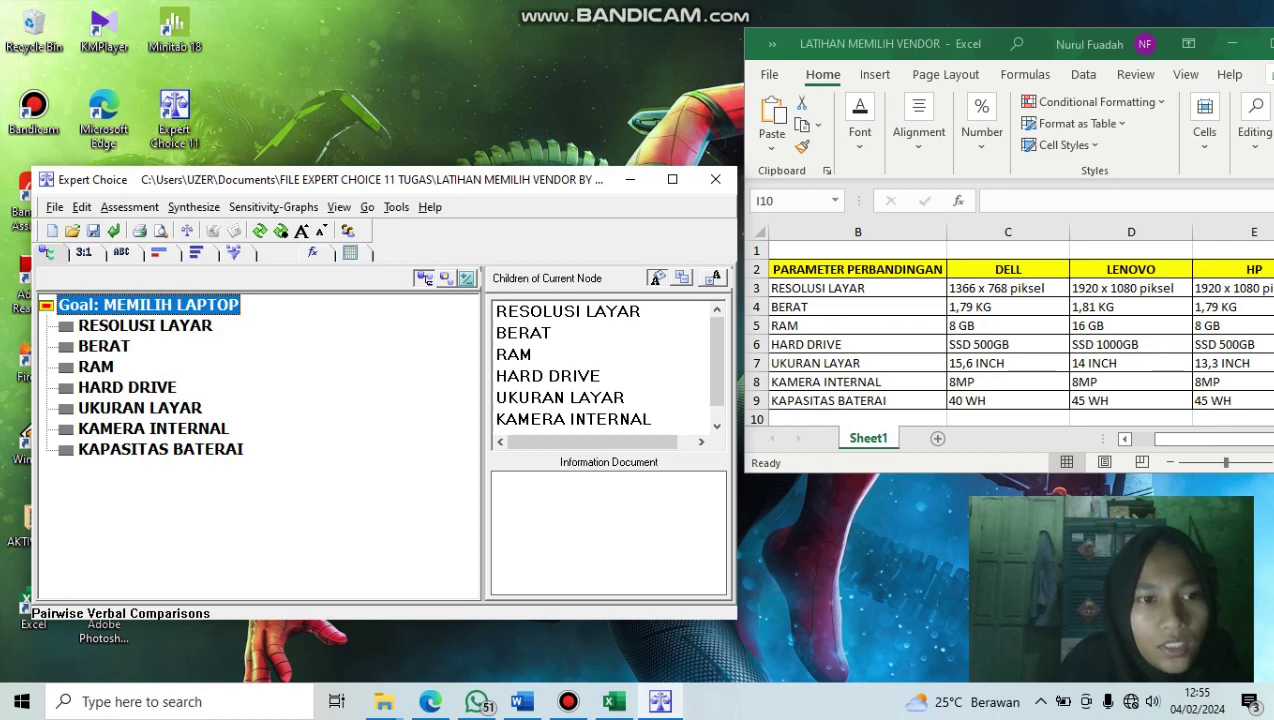
Start the numerical pairwise comparison of the criteria, rating BERAT 2 and RAM 3 in importance over RESOLUSI LAYAR
{"action": "left_click", "coordinate": [83, 252]}
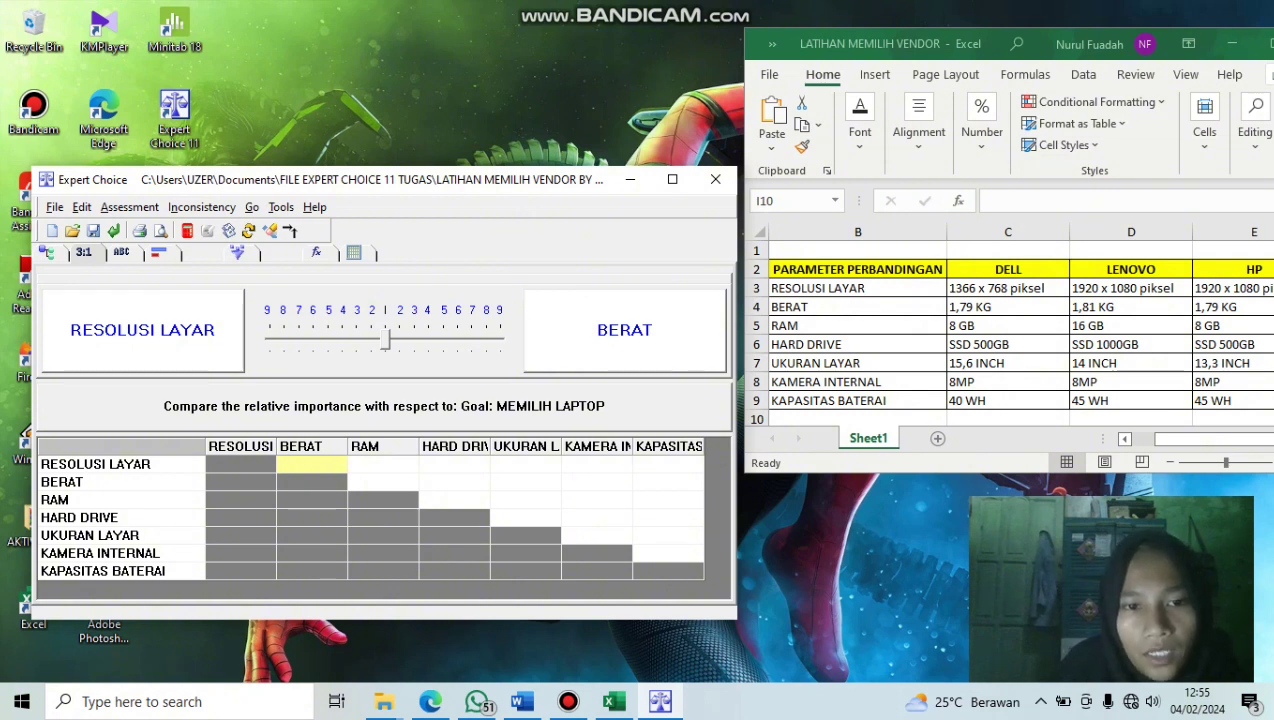
{"action": "key", "text": "Right"}
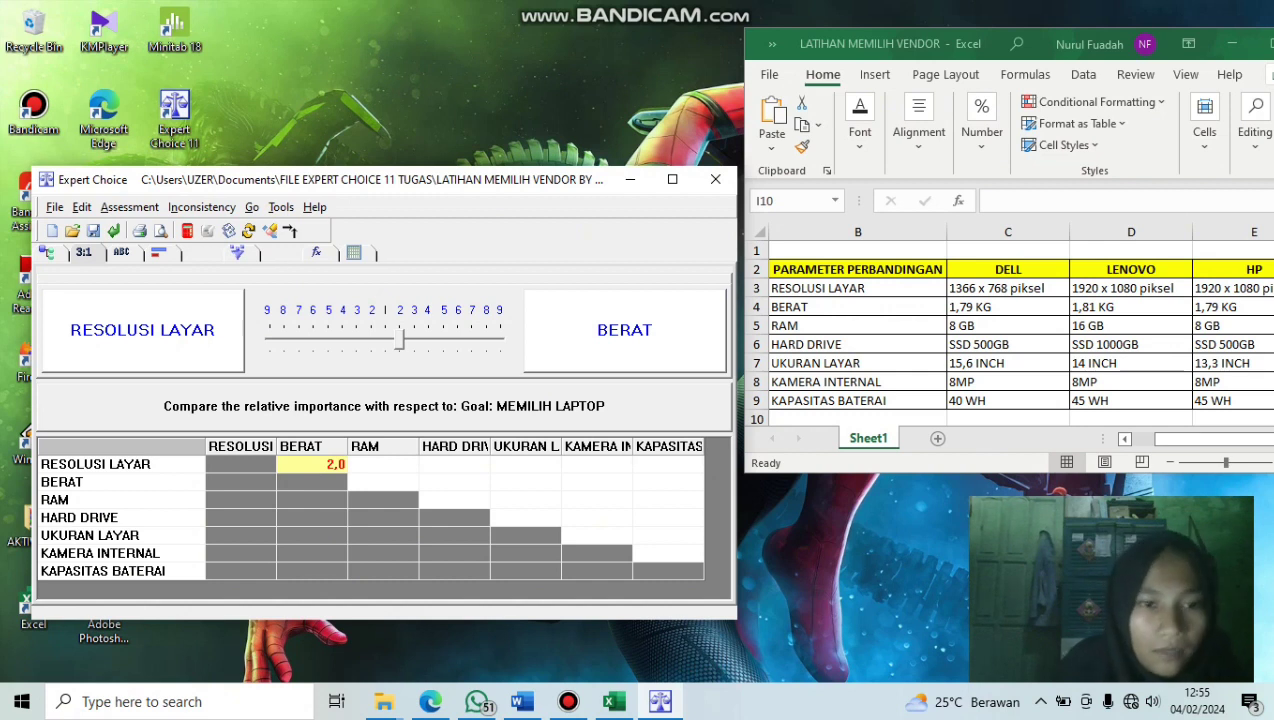
{"action": "left_click", "coordinate": [383, 464]}
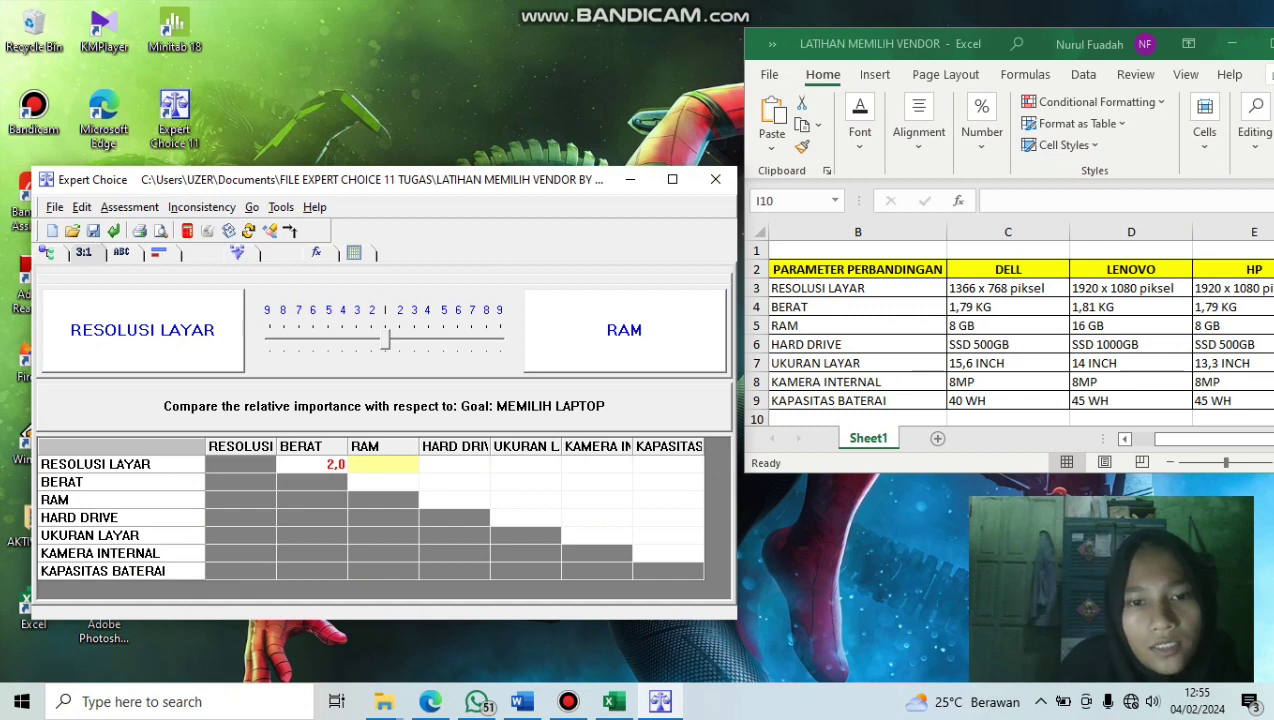
{"action": "left_click_drag", "start_coordinate": [385, 340], "coordinate": [414, 340]}
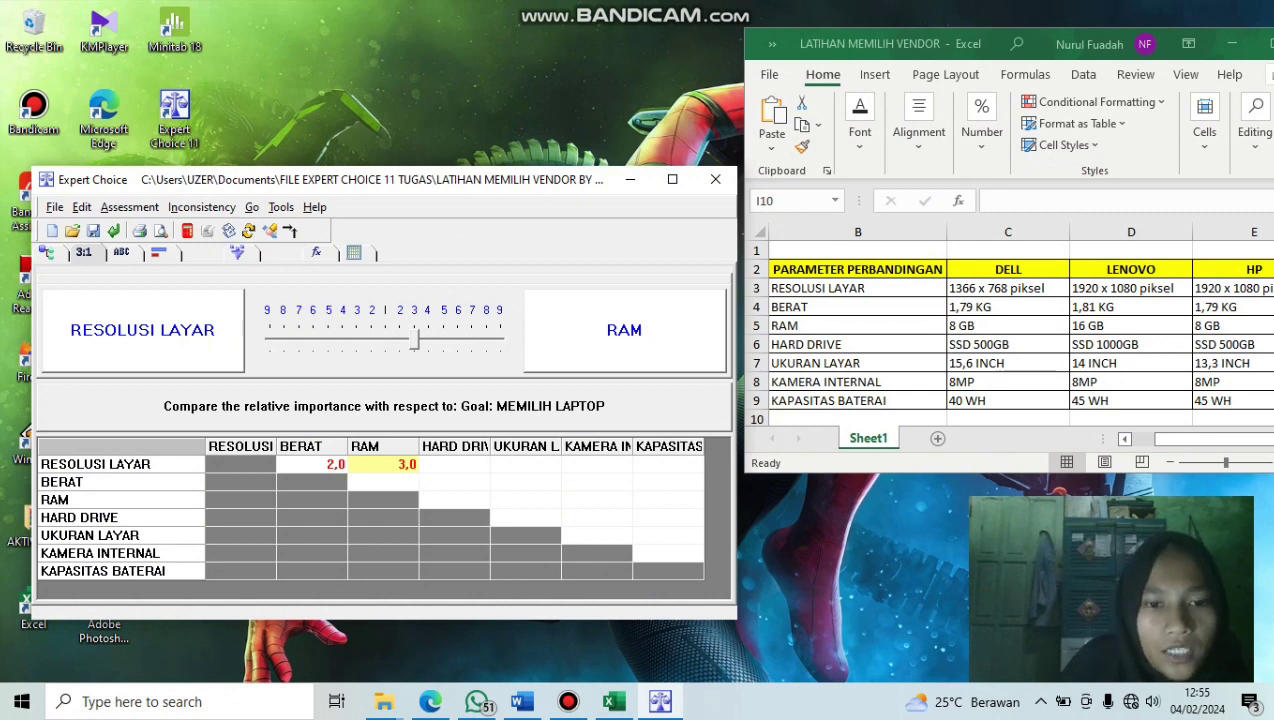
Rate HARD DRIVE 3, UKURAN LAYAR 2 and KAPASITAS BATERAI 3 in importance over RESOLUSI LAYAR, and RESOLUSI LAYAR 2 over KAMERA INTERNAL
{"action": "left_click", "coordinate": [454, 464]}
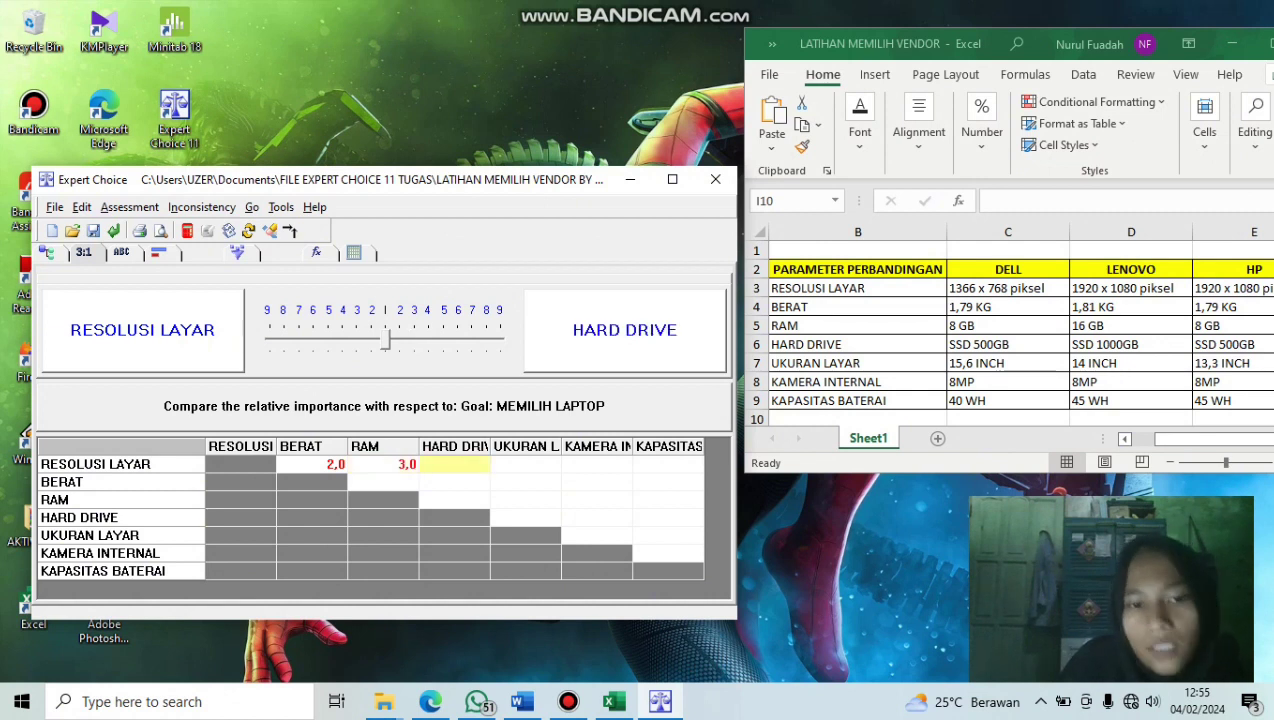
{"action": "type", "text": "3"}
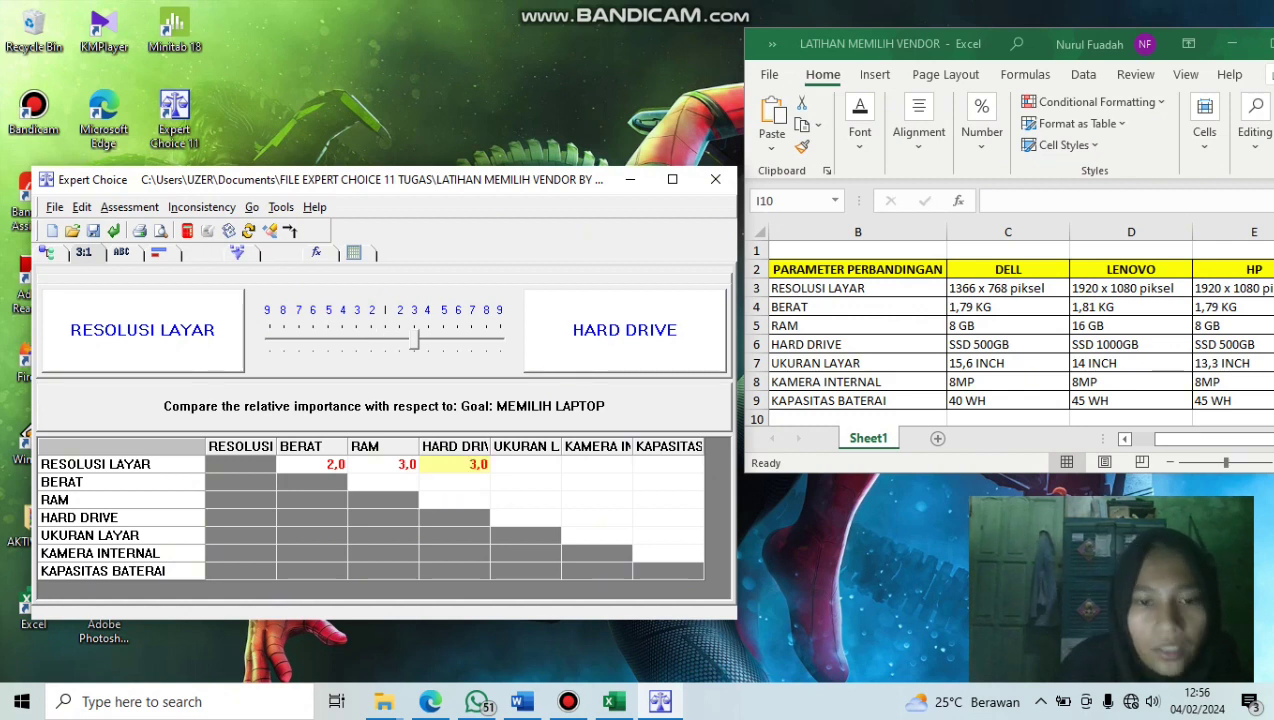
{"action": "left_click", "coordinate": [525, 464]}
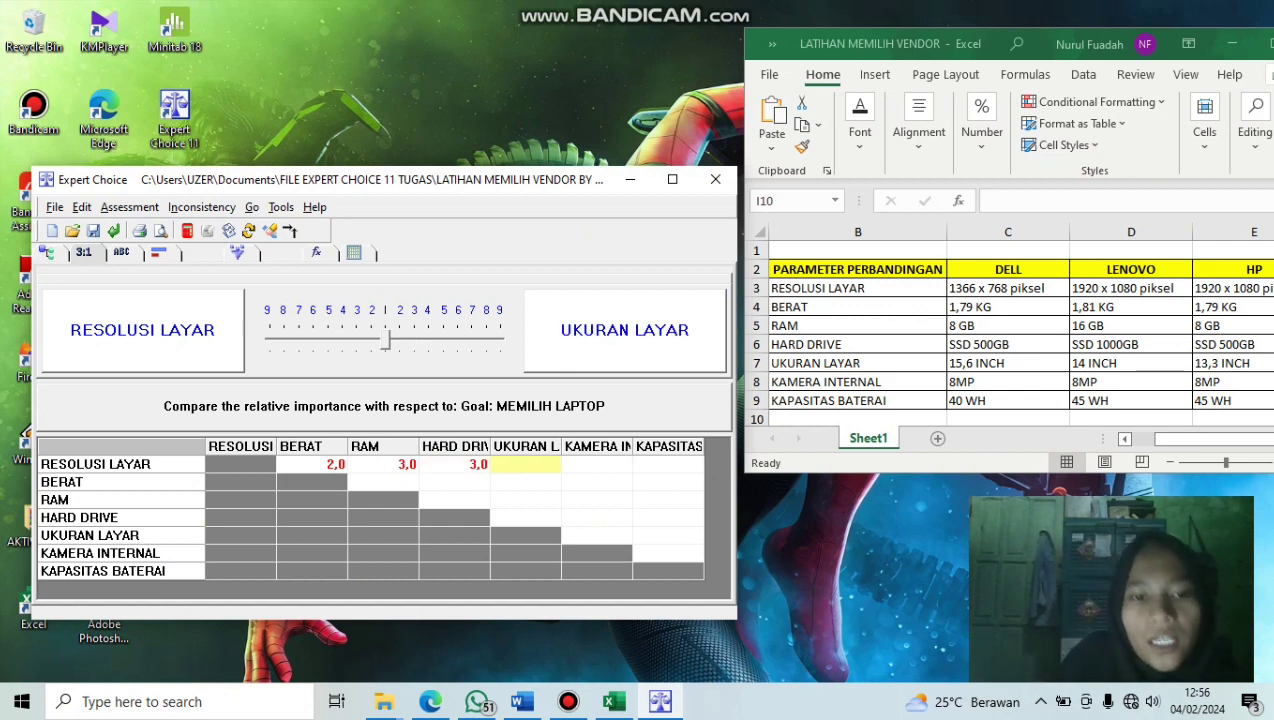
{"action": "key", "text": "Right"}
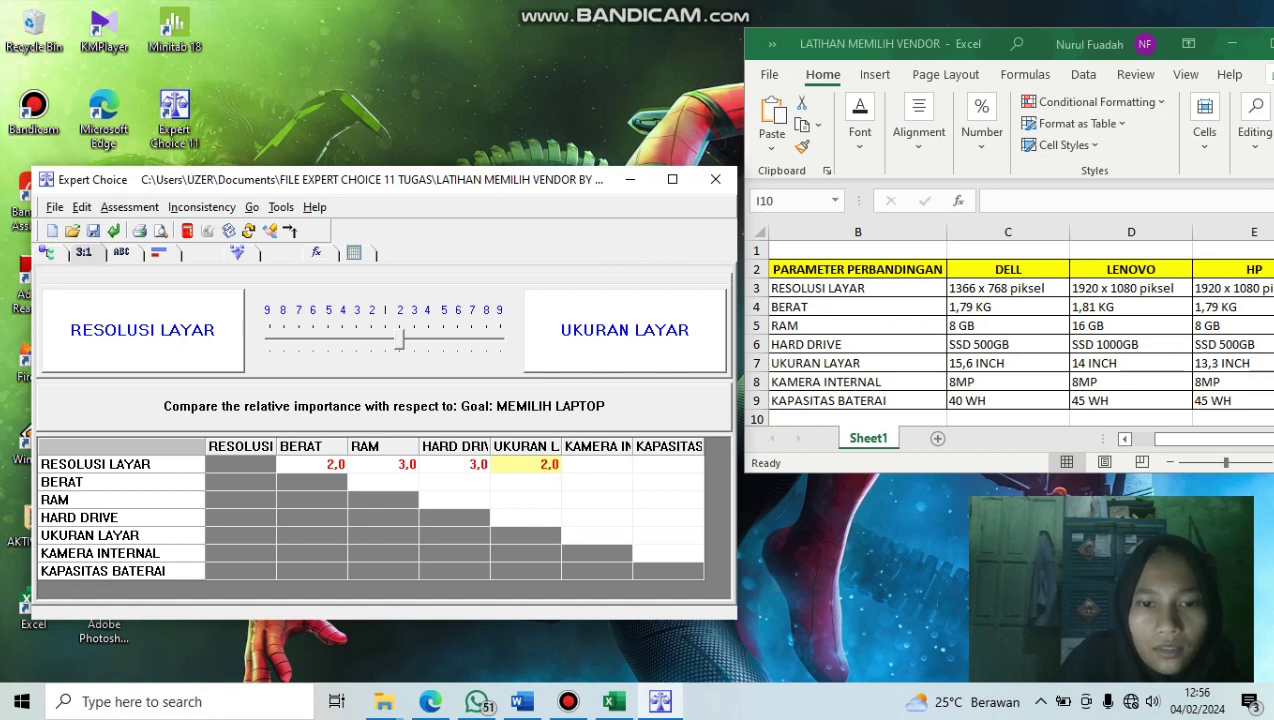
{"action": "left_click", "coordinate": [597, 464]}
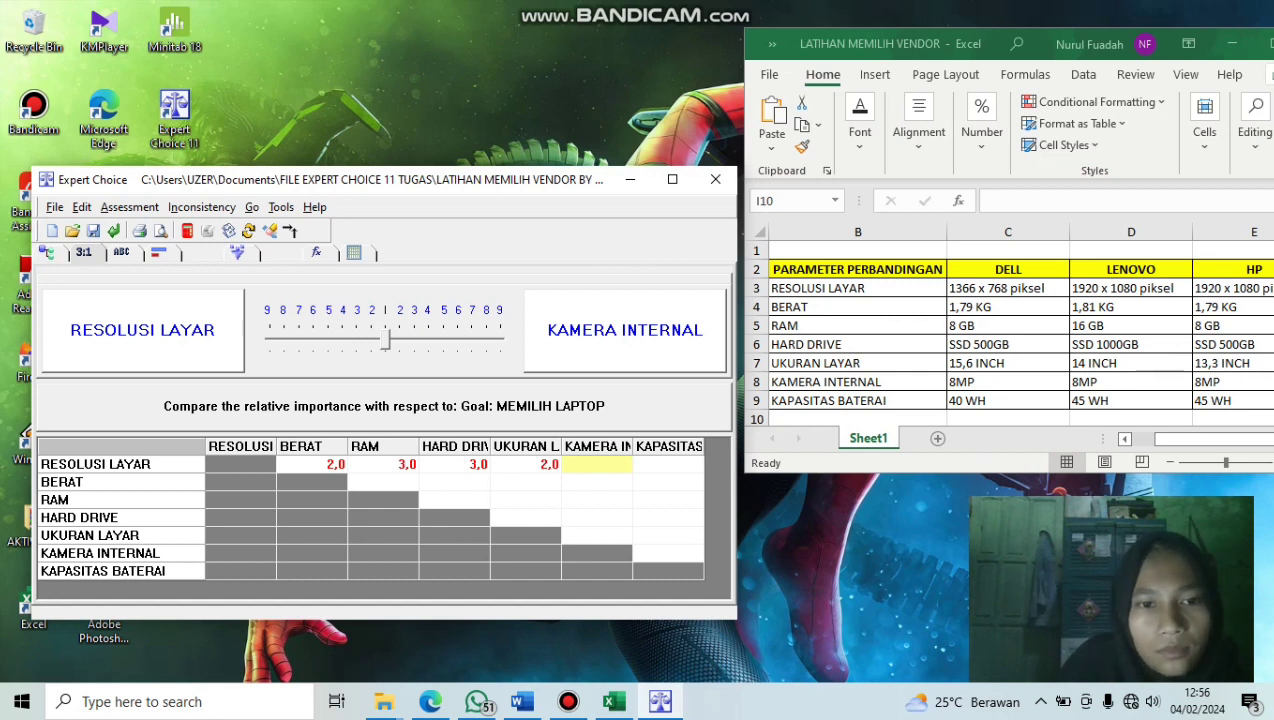
{"action": "key", "text": "Left"}
{"action": "left_click", "coordinate": [668, 464]}
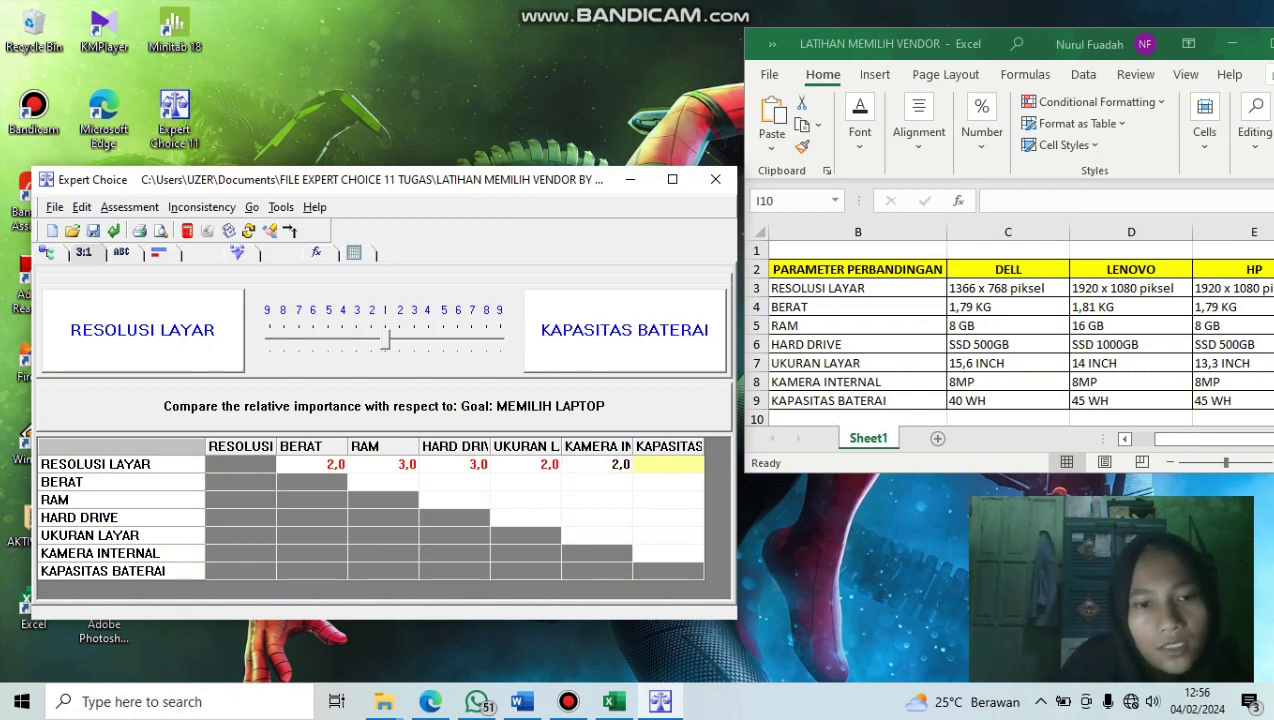
{"action": "left_click", "coordinate": [414, 338]}
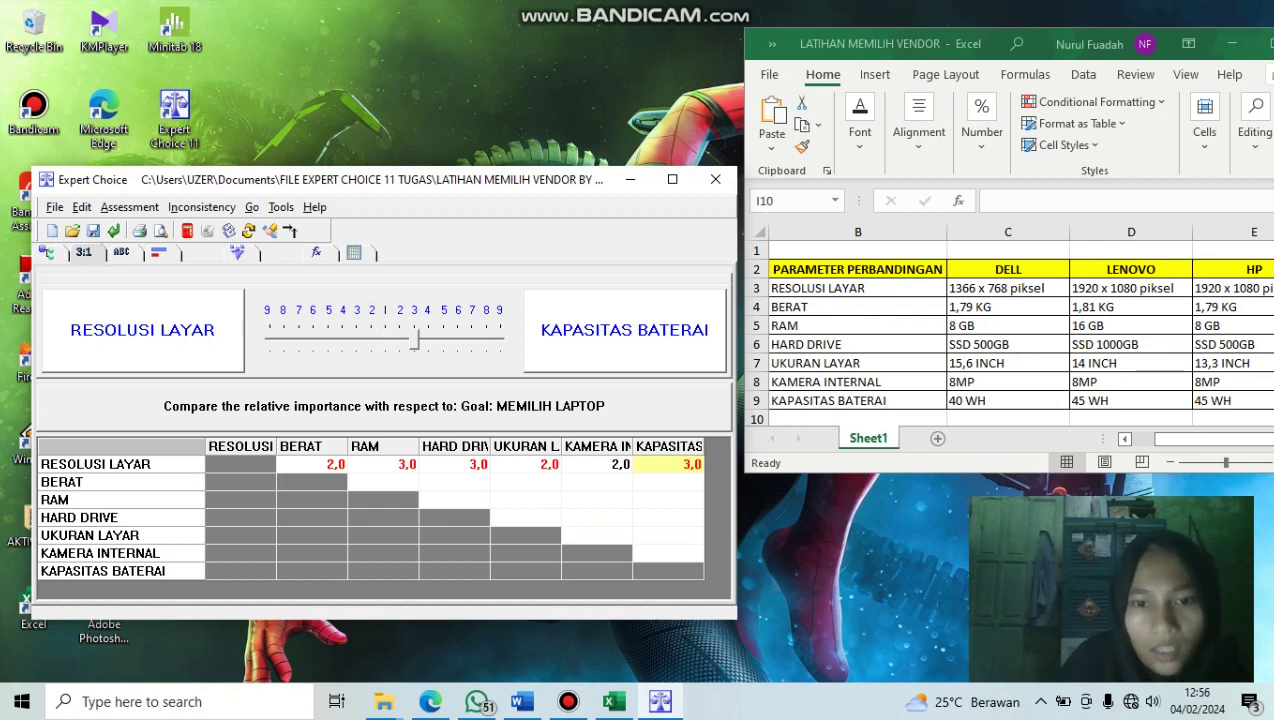
Rate RAM 2, HARD DRIVE 3, UKURAN LAYAR 2 and KAPASITAS BATERAI 2 in importance over BERAT, and BERAT 2 over KAMERA INTERNAL
{"action": "left_click", "coordinate": [383, 482]}
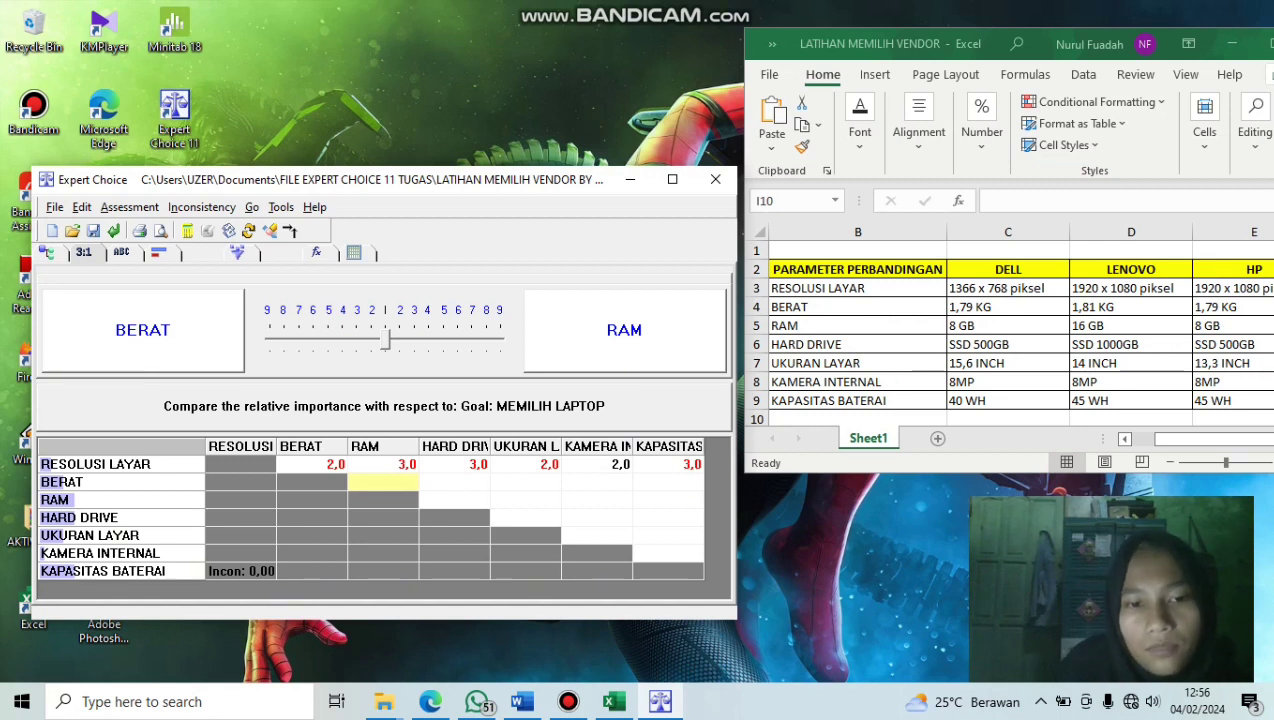
{"action": "left_click_drag", "start_coordinate": [385, 340], "coordinate": [399, 340]}
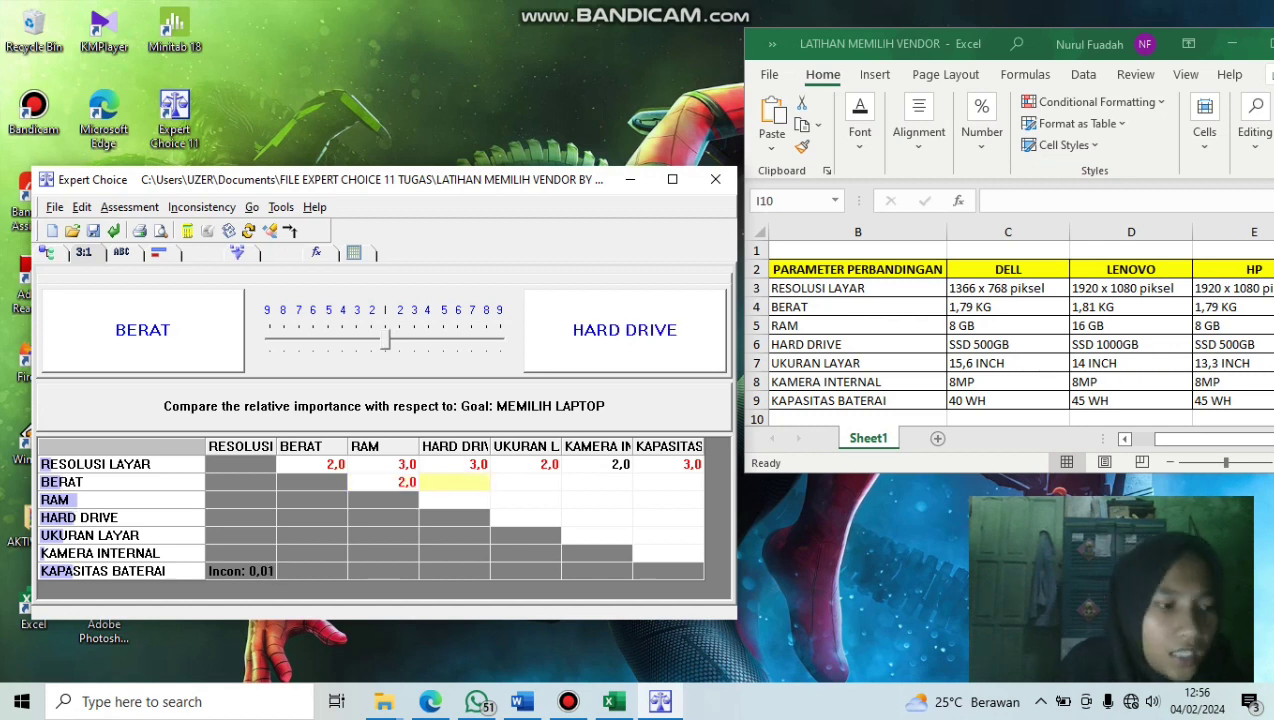
{"action": "key", "text": "3"}
{"action": "key", "text": "Return"}
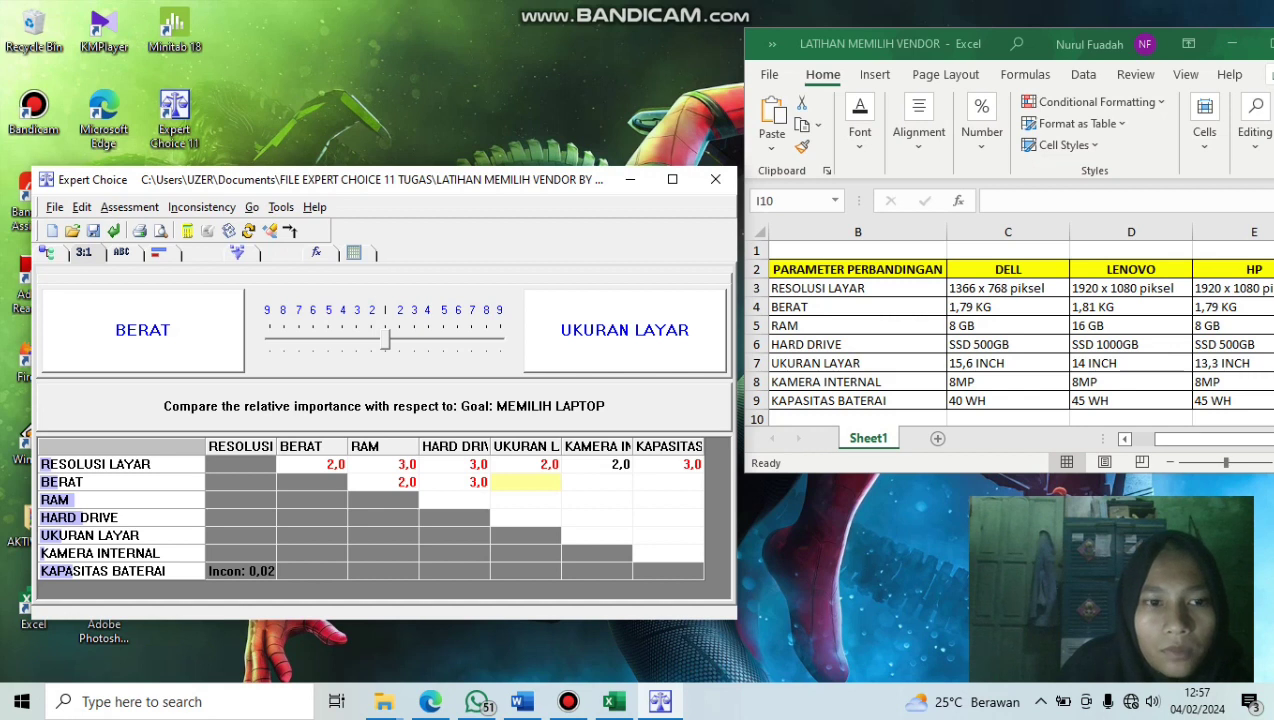
{"action": "key", "text": "Right"}
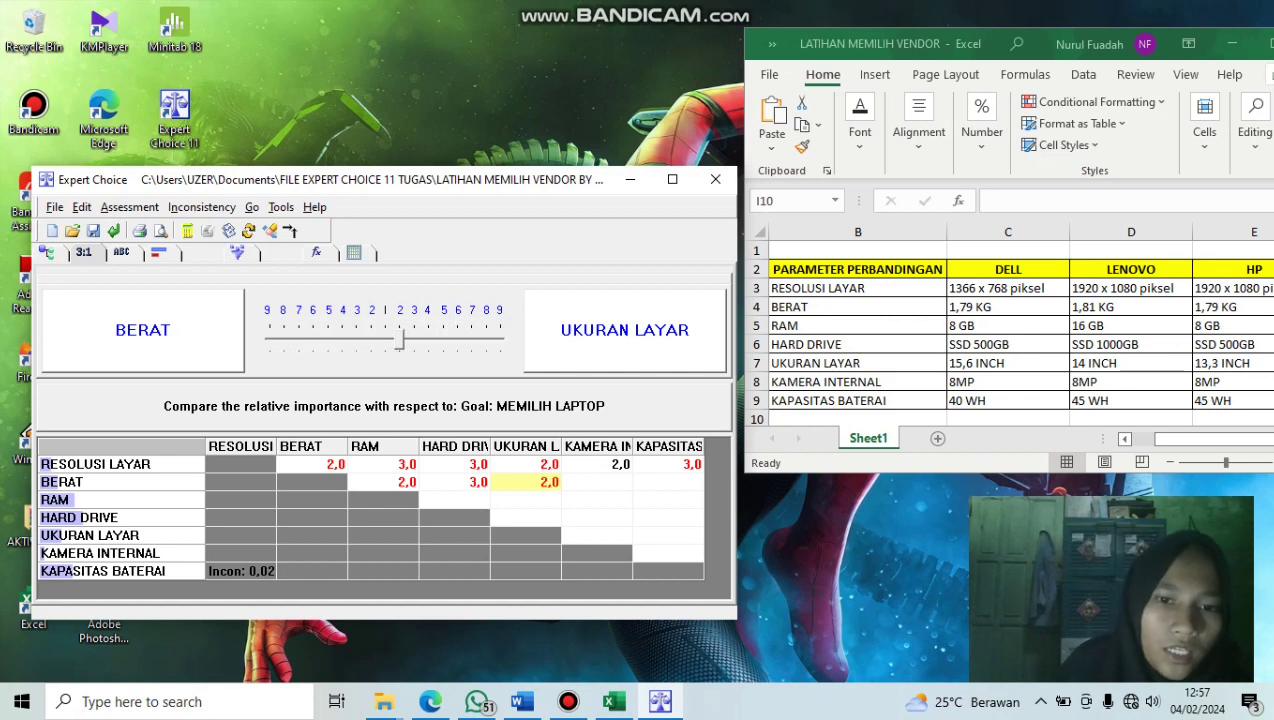
{"action": "key", "text": "Return"}
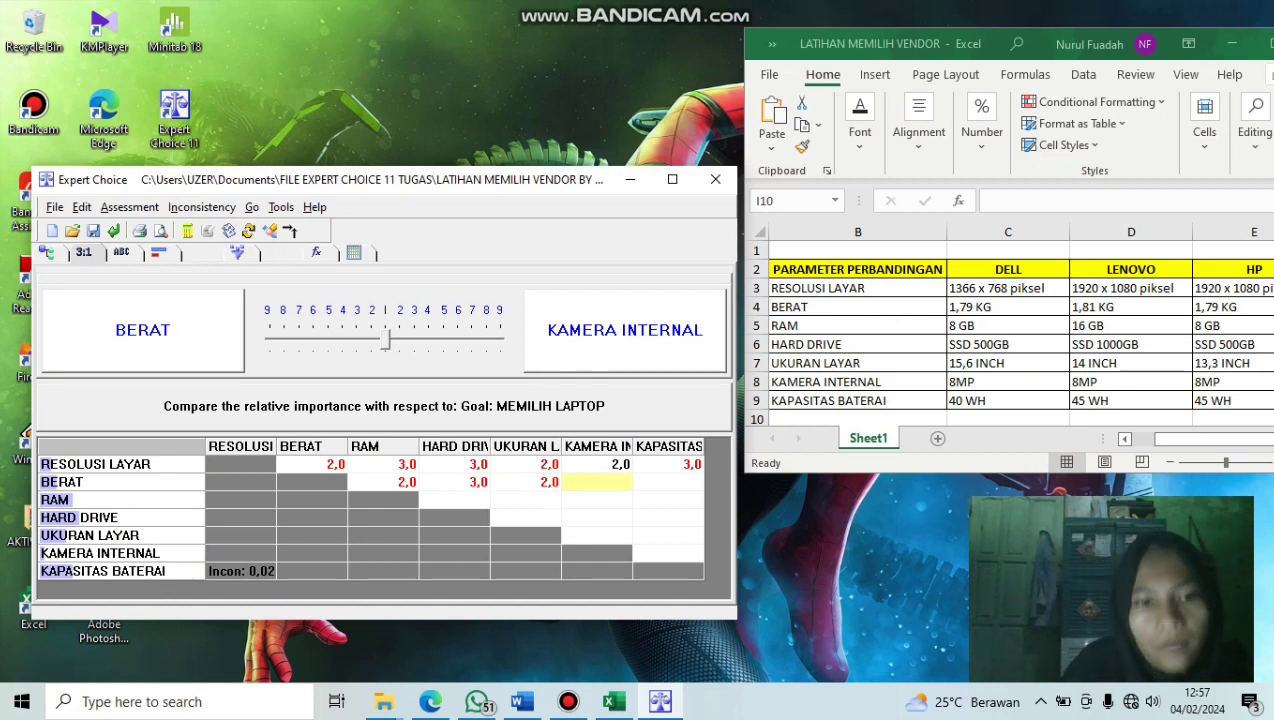
{"action": "key", "text": "Right"}
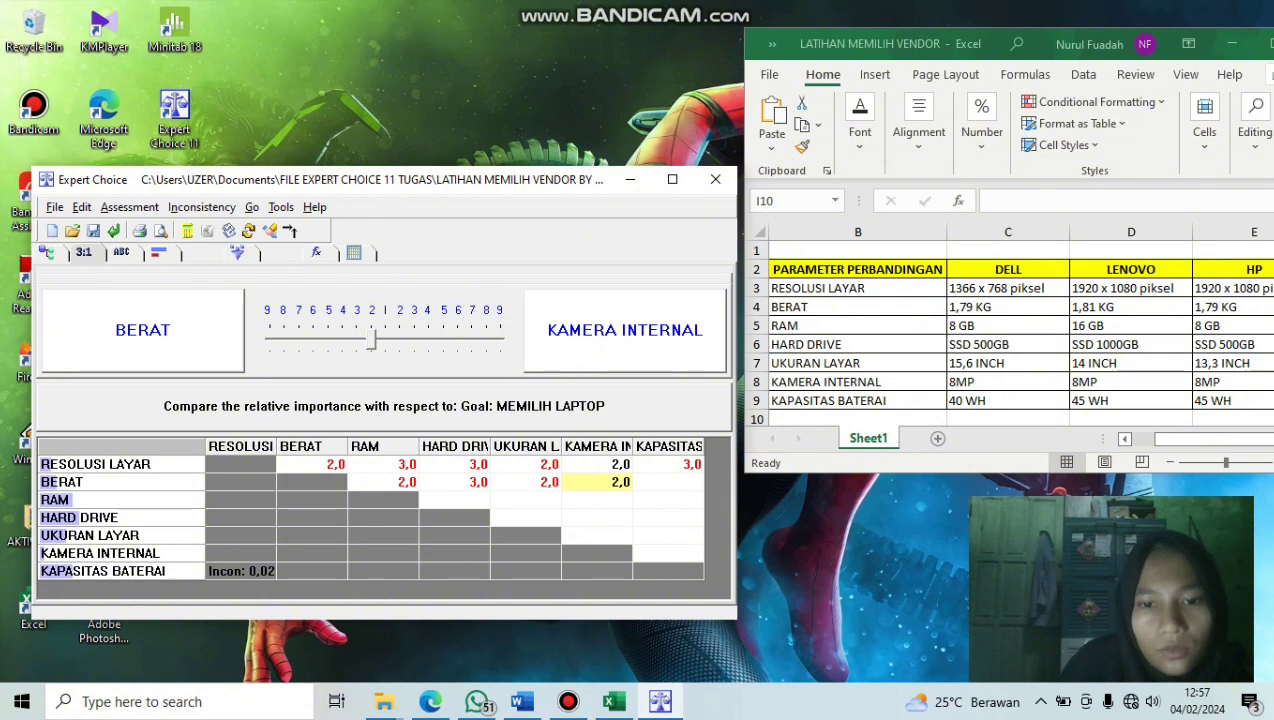
{"action": "key", "text": "Return"}
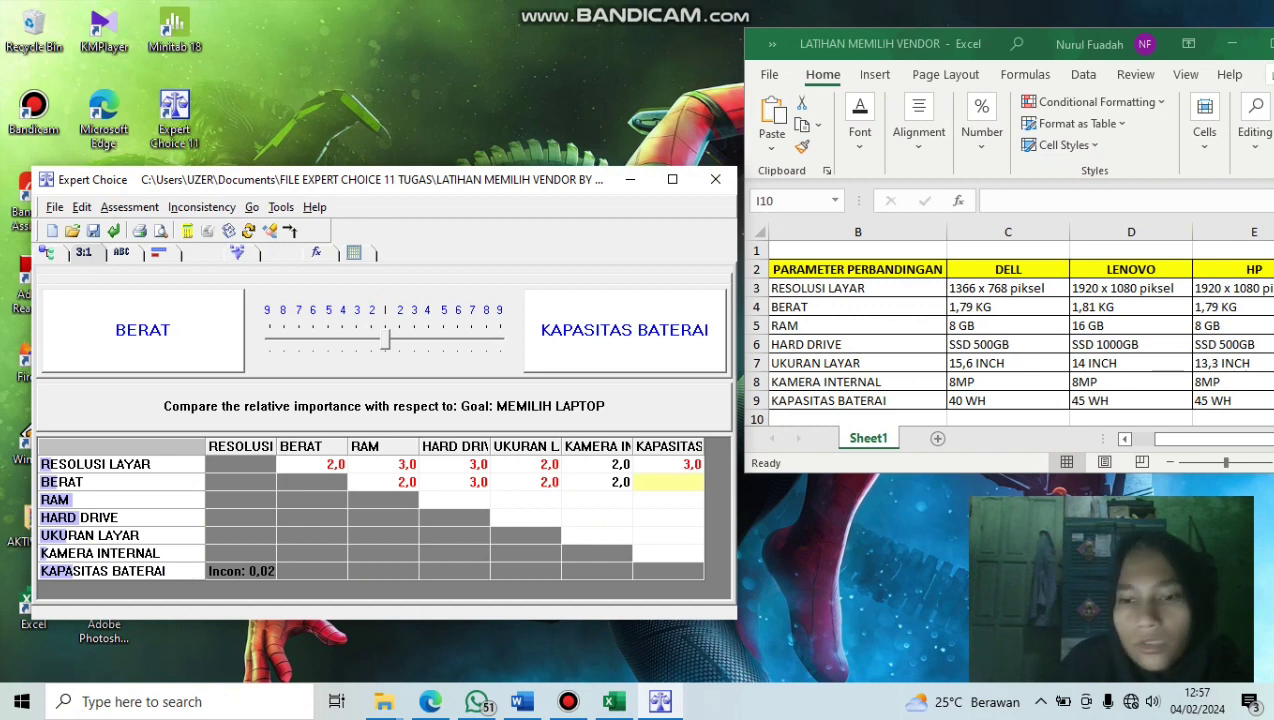
{"action": "key", "text": "Right"}
{"action": "key", "text": "Return"}
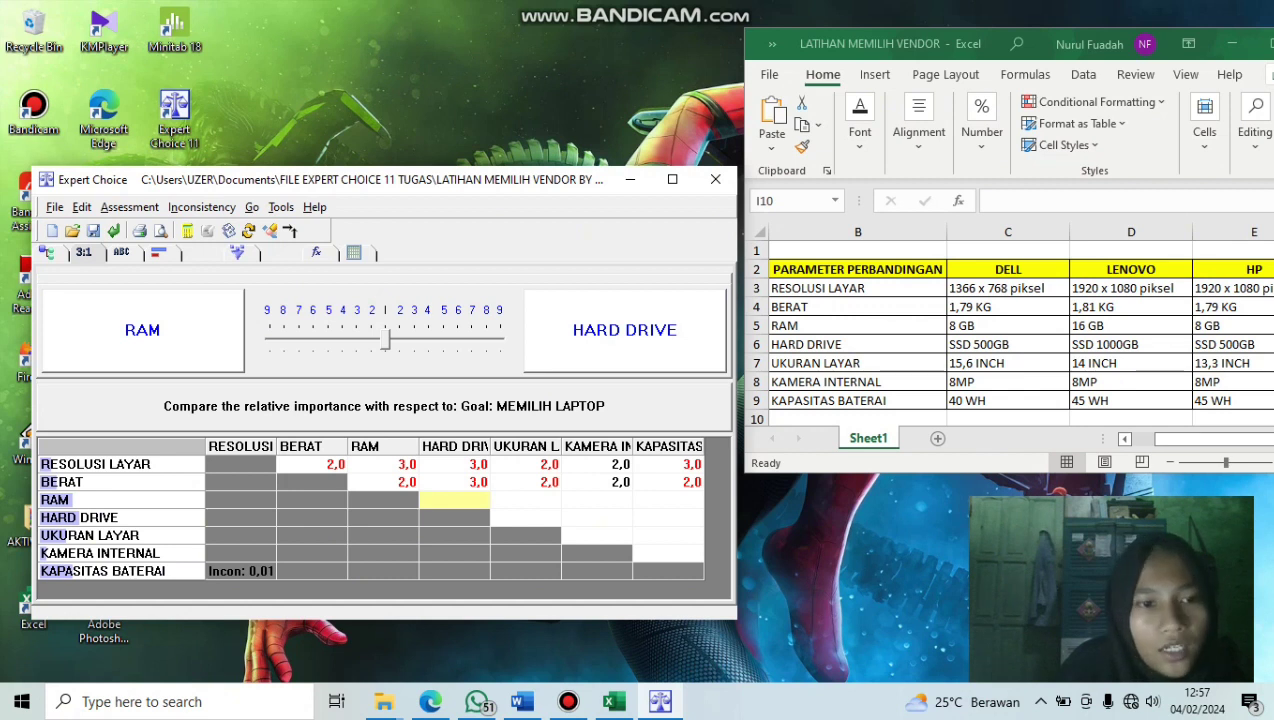
Rate RAM equal (1) to HARD DRIVE and KAPASITAS BATERAI, and 2 in importance over UKURAN LAYAR and KAMERA INTERNAL
{"action": "left_click", "coordinate": [385, 340]}
{"action": "left_click", "coordinate": [526, 500]}
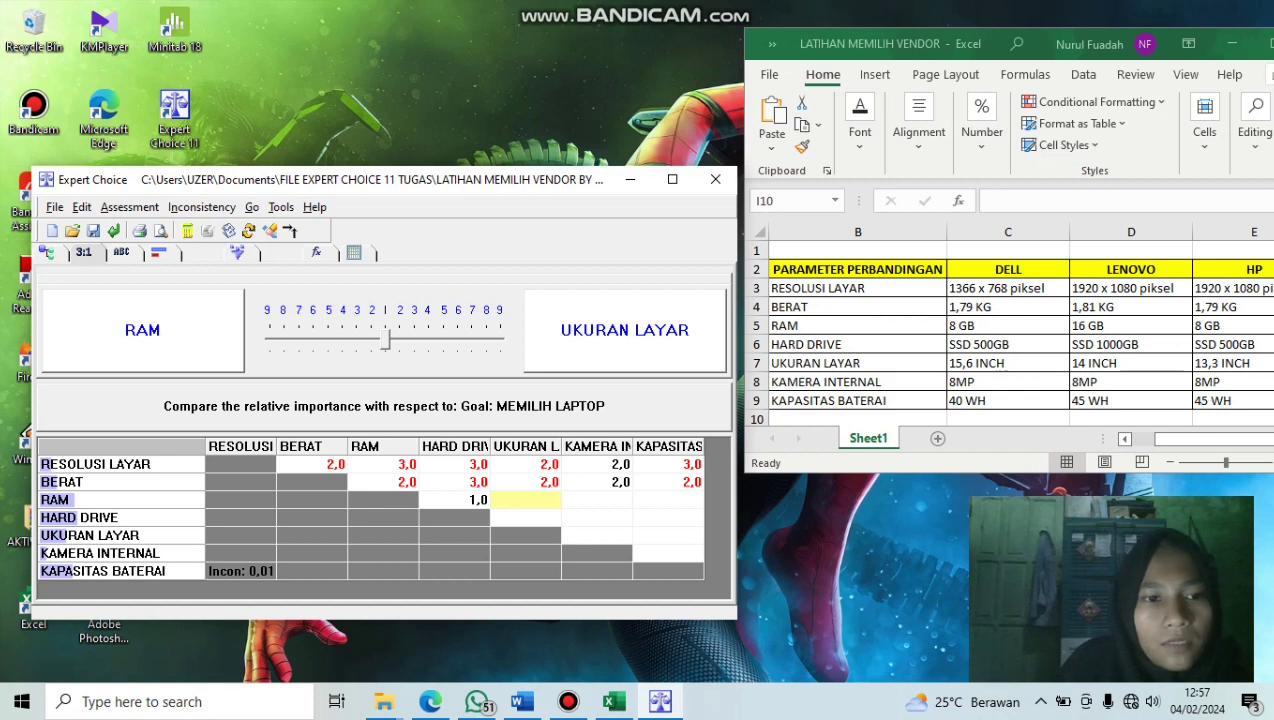
{"action": "type", "text": "2"}
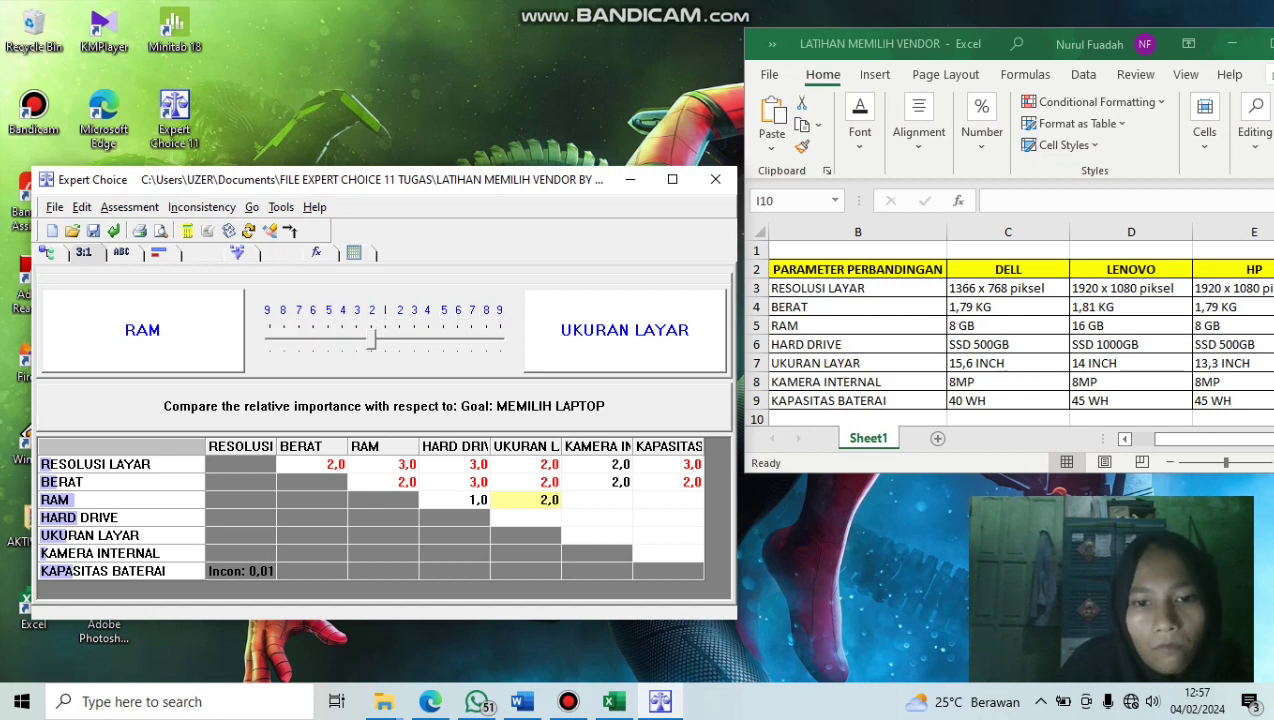
{"action": "left_click", "coordinate": [596, 499]}
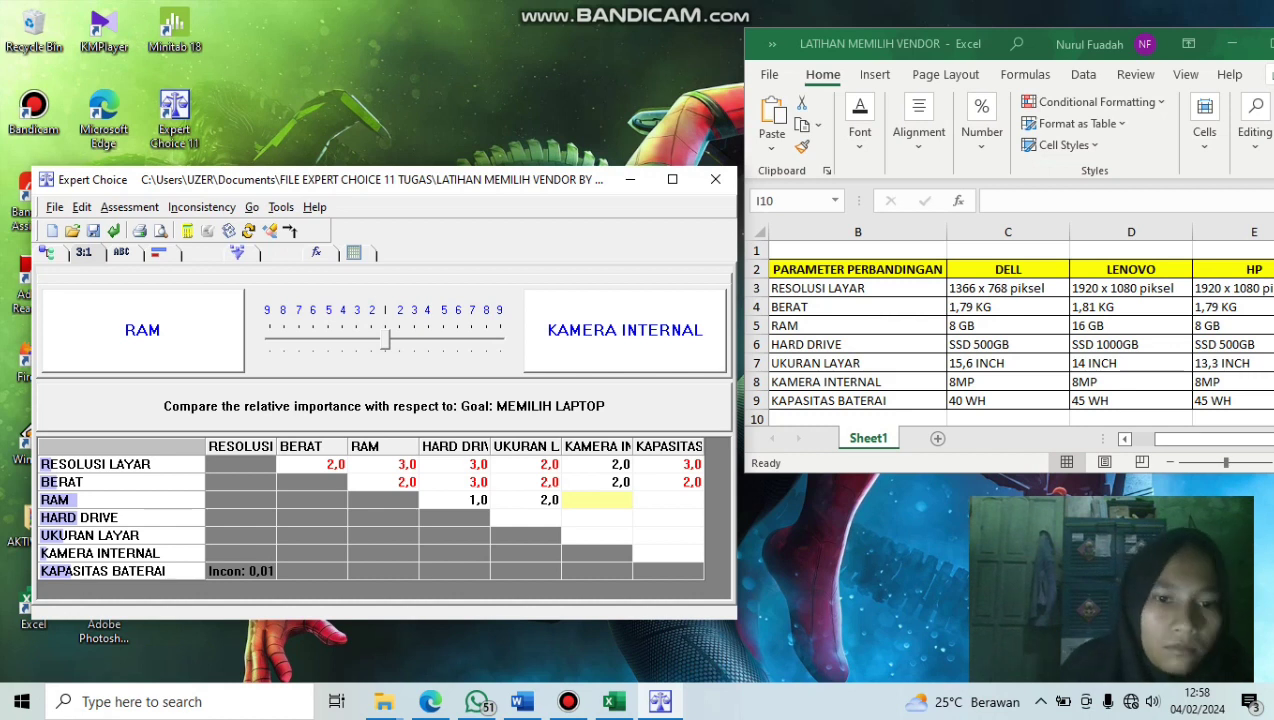
{"action": "left_click_drag", "start_coordinate": [385, 340], "coordinate": [371, 340]}
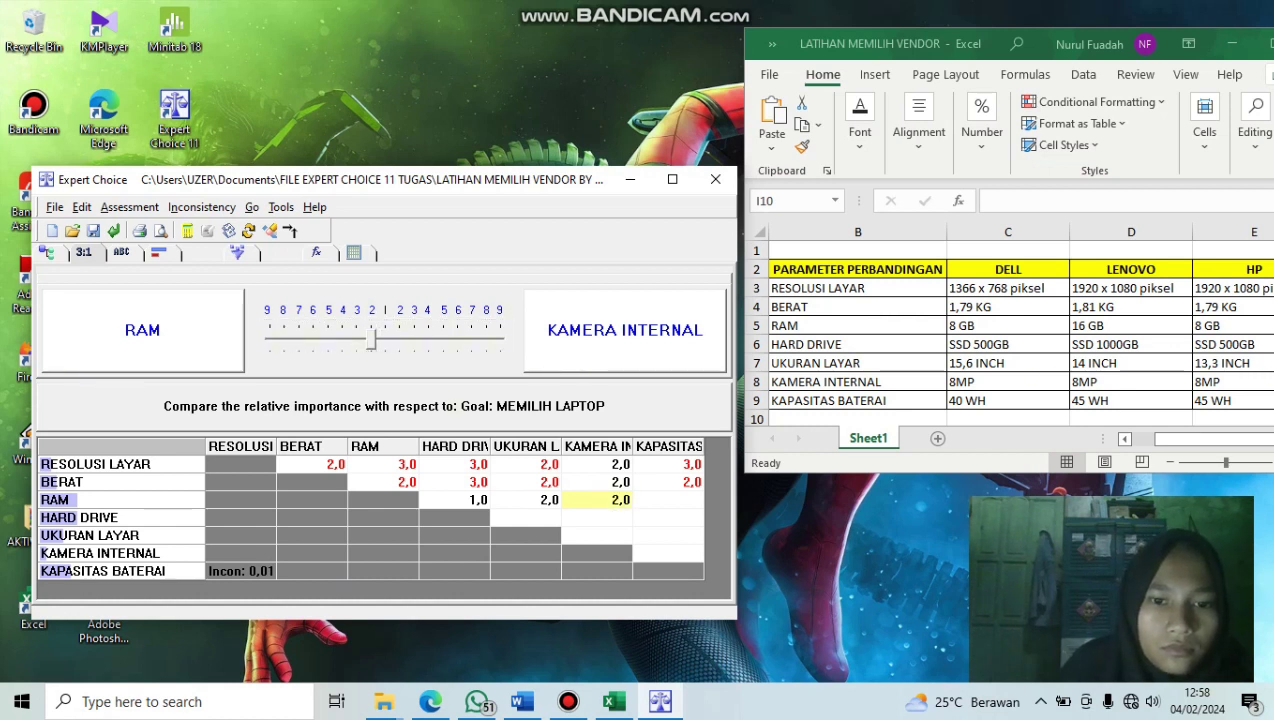
{"action": "left_click", "coordinate": [668, 500]}
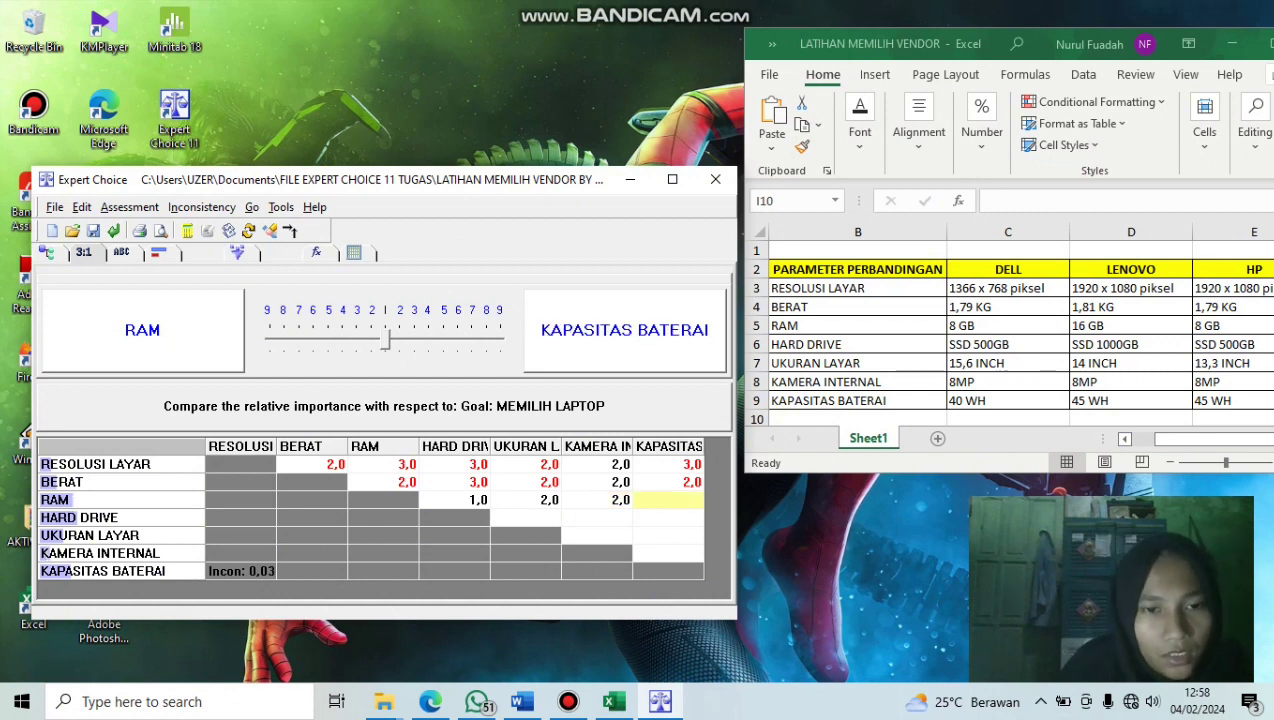
{"action": "type", "text": "1"}
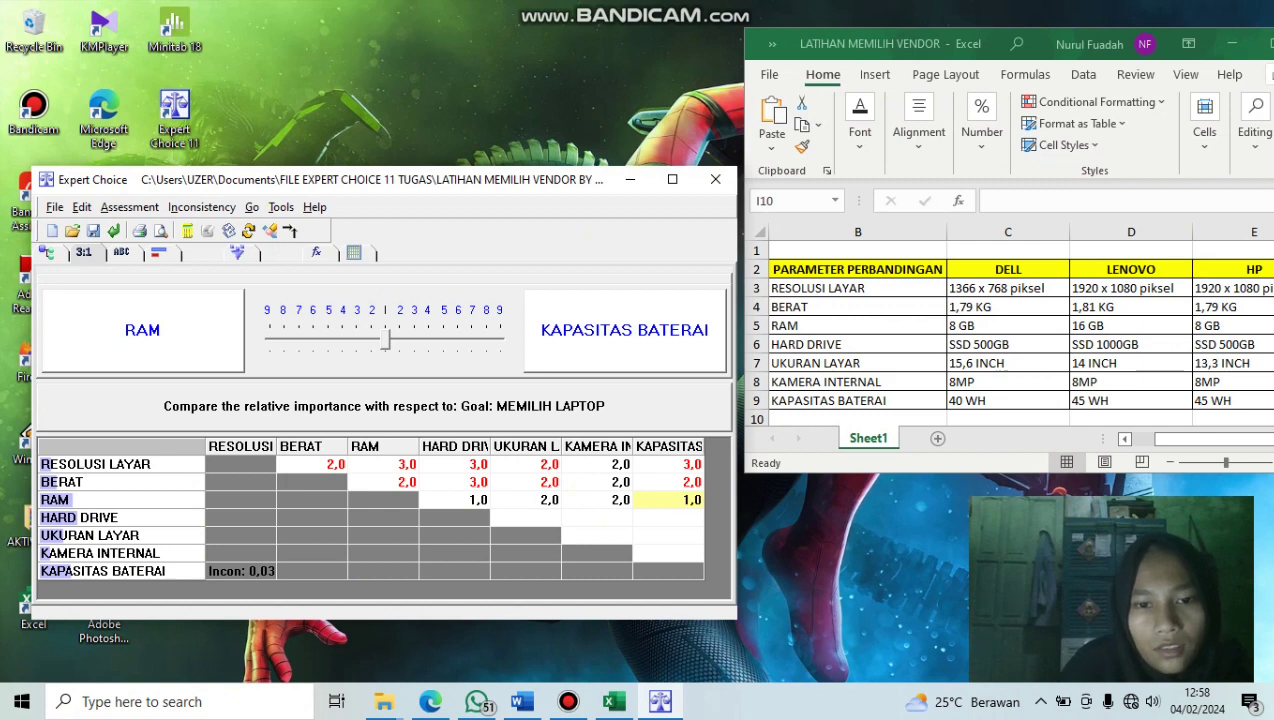
Rate HARD DRIVE 3 in importance over UKURAN LAYAR, 3 over KAMERA INTERNAL and 2 over KAPASITAS BATERAI
{"action": "left_click", "coordinate": [526, 518]}
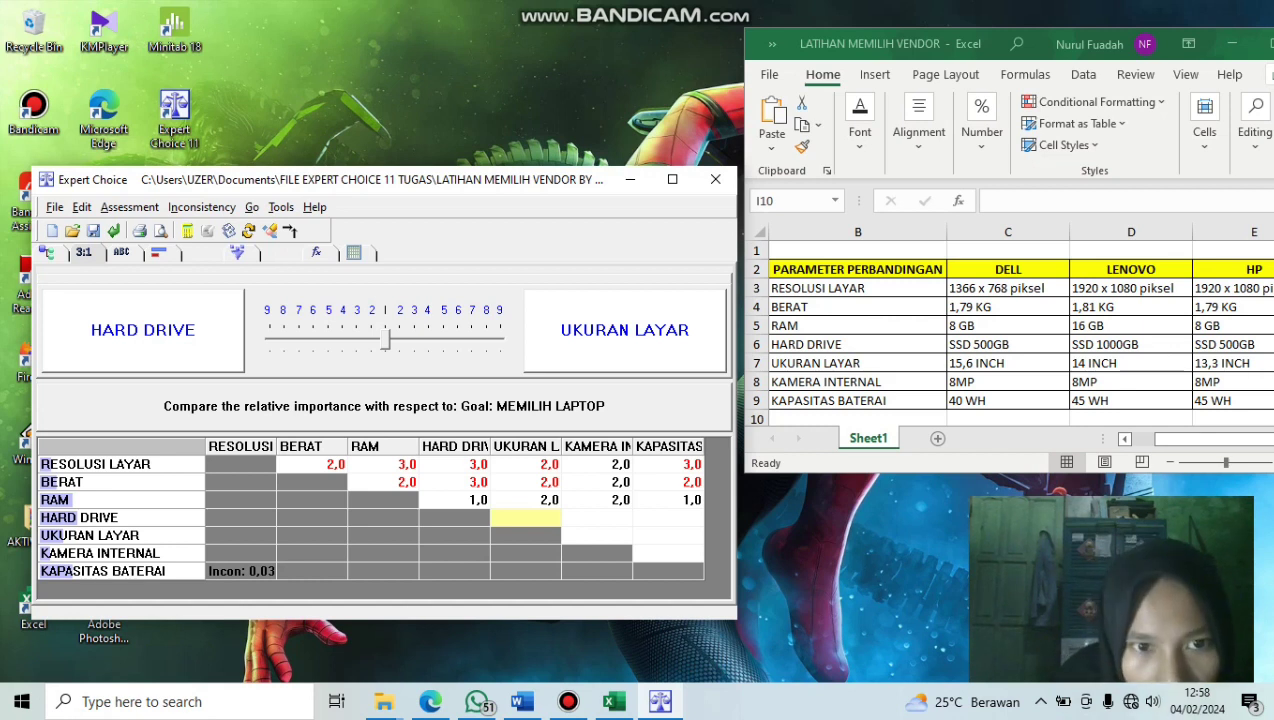
{"action": "type", "text": "3"}
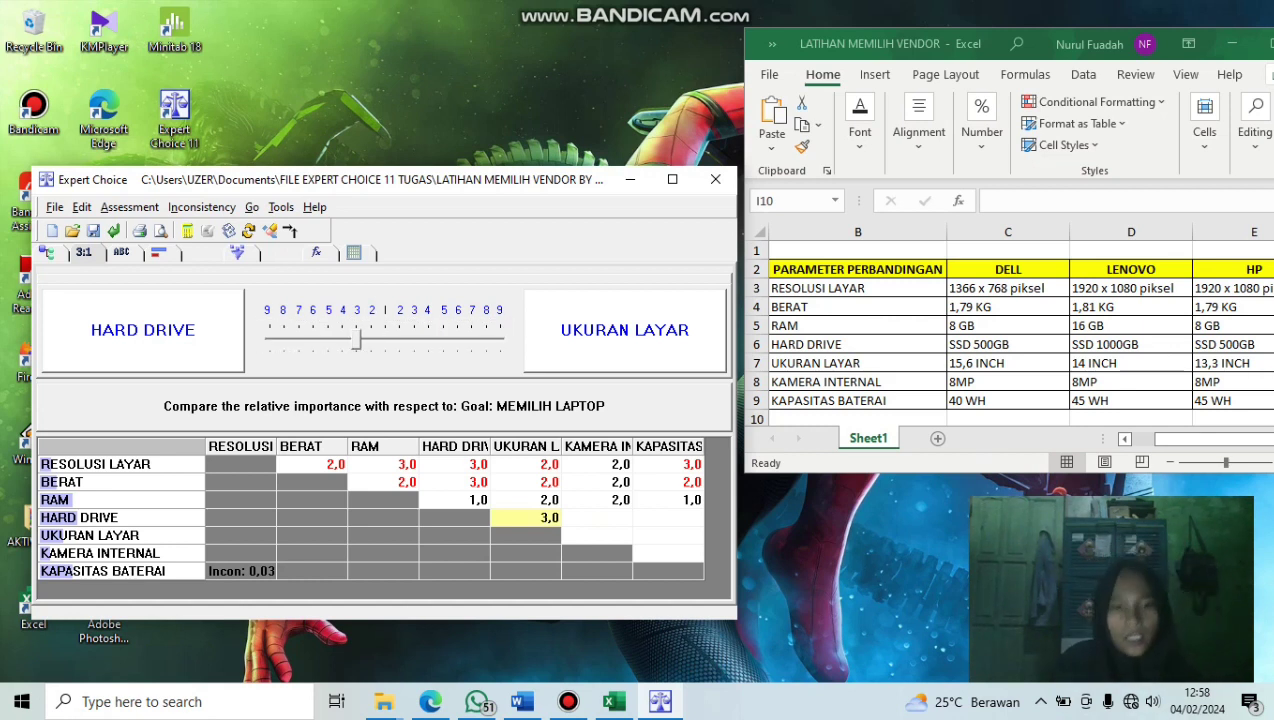
{"action": "key", "text": "Return"}
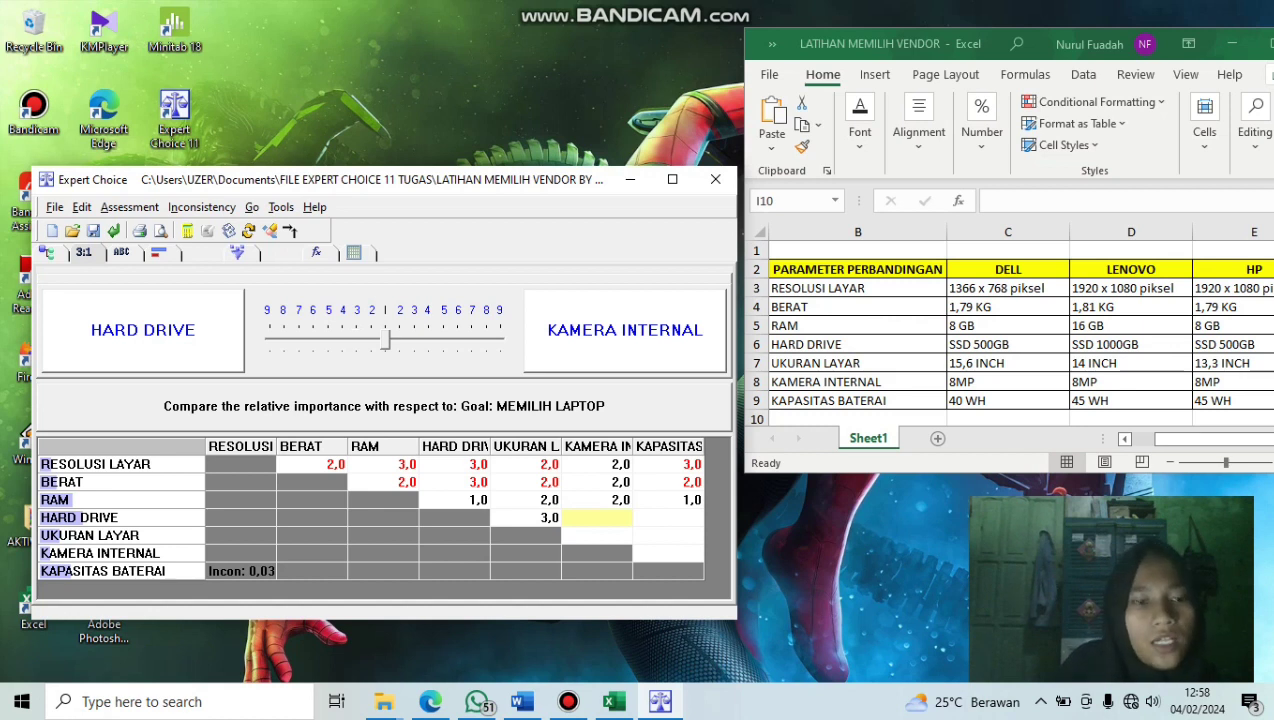
{"action": "type", "text": "3"}
{"action": "key", "text": "Return"}
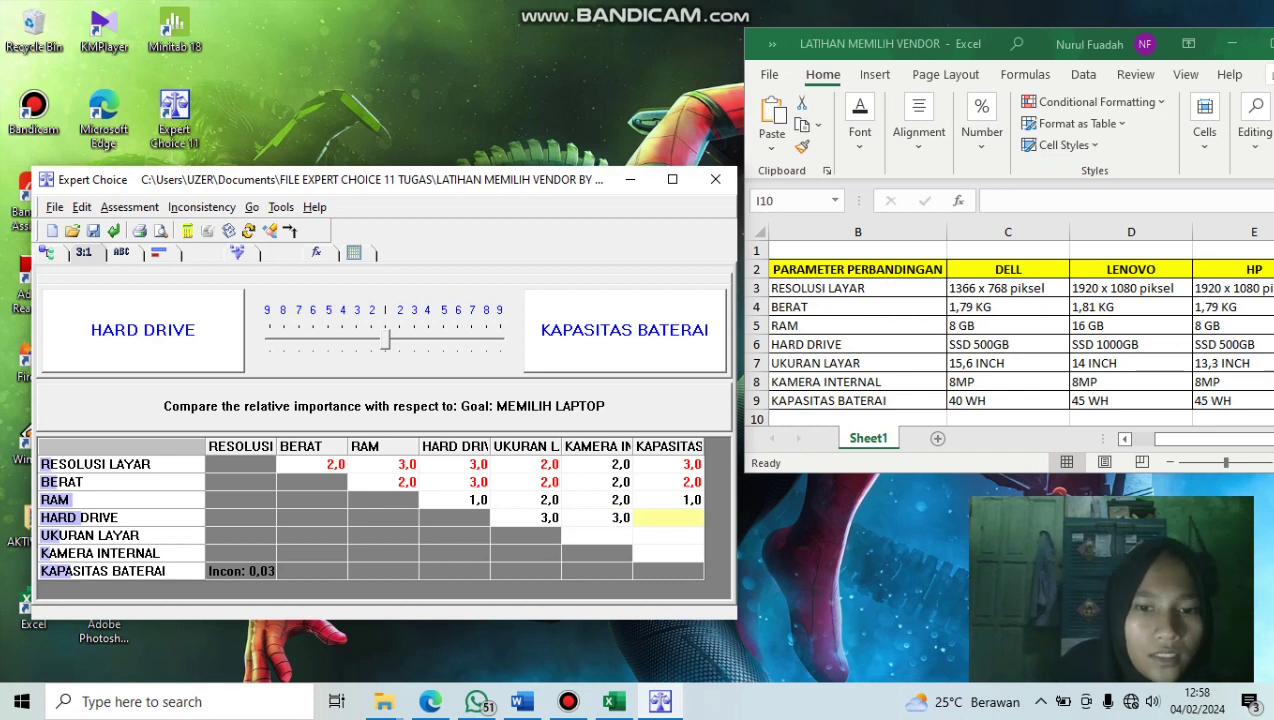
{"action": "type", "text": "2"}
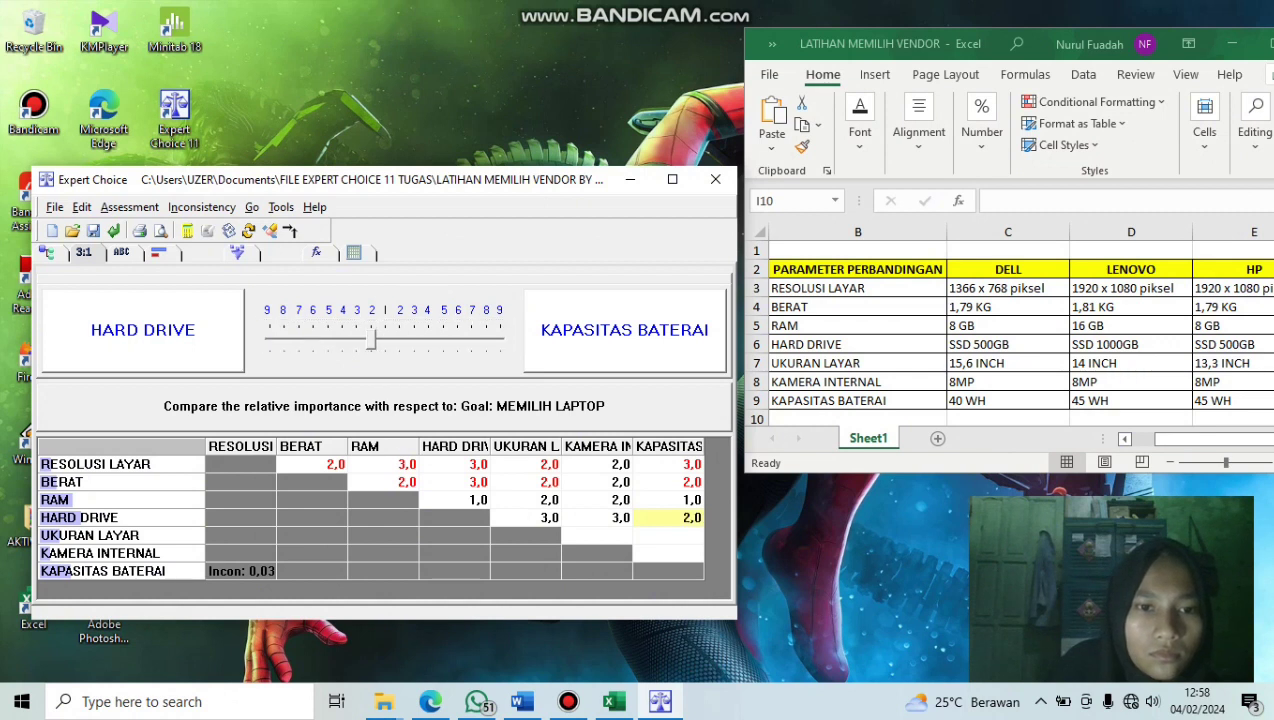
{"action": "key", "text": "Return"}
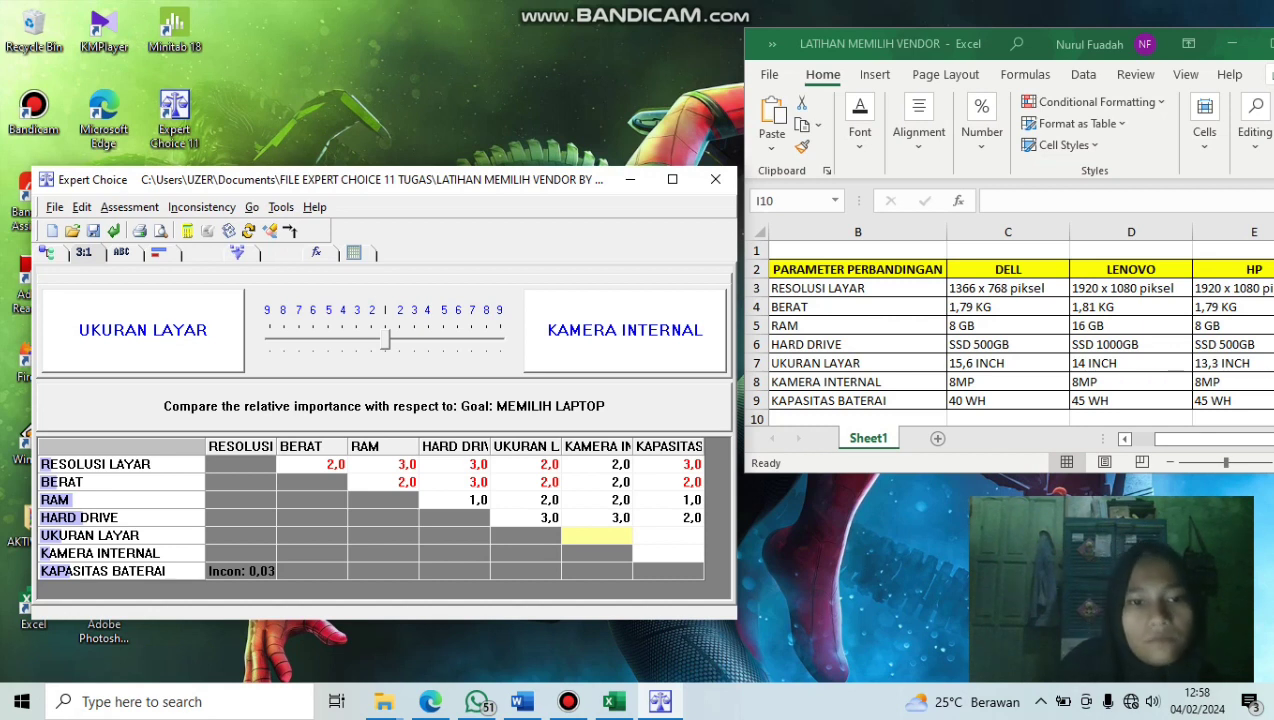
Finish the comparisons, rating UKURAN LAYAR 2 over KAMERA INTERNAL and KAPASITAS BATERAI 2 over UKURAN LAYAR and 3 over KAMERA INTERNAL
{"action": "type", "text": "2"}
{"action": "key", "text": "Return"}
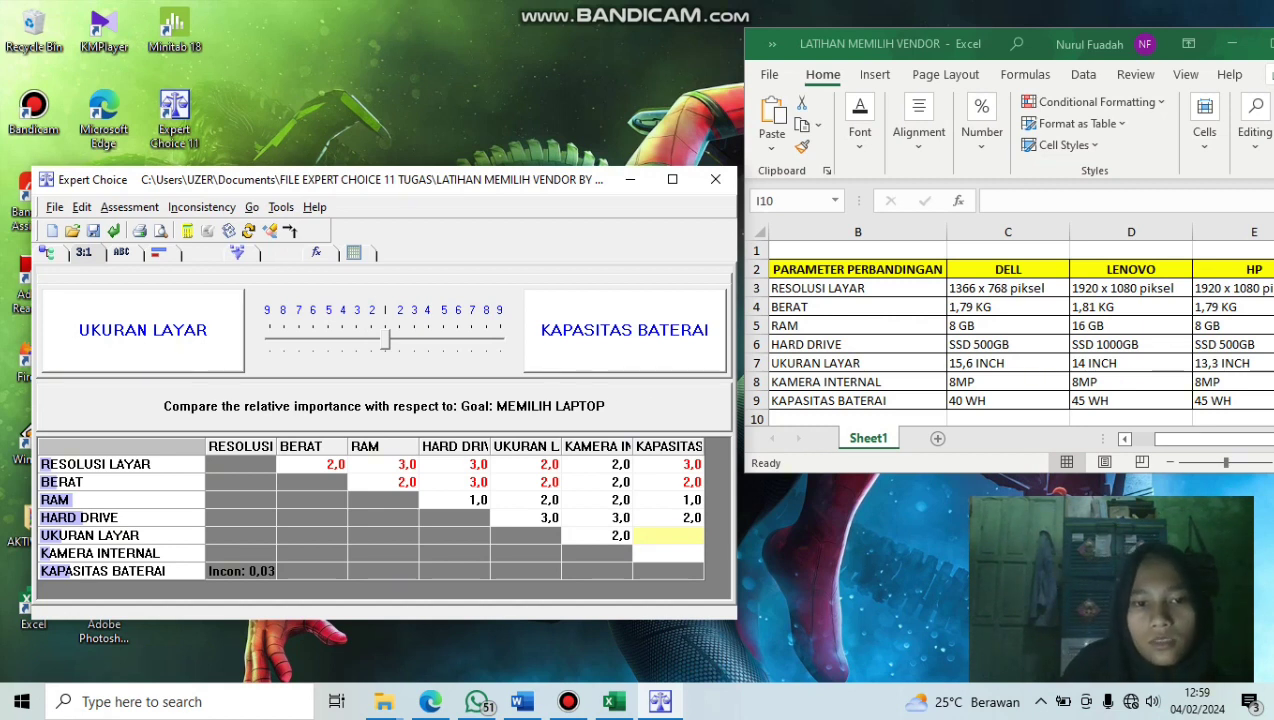
{"action": "type", "text": "2"}
{"action": "key", "text": "Return"}
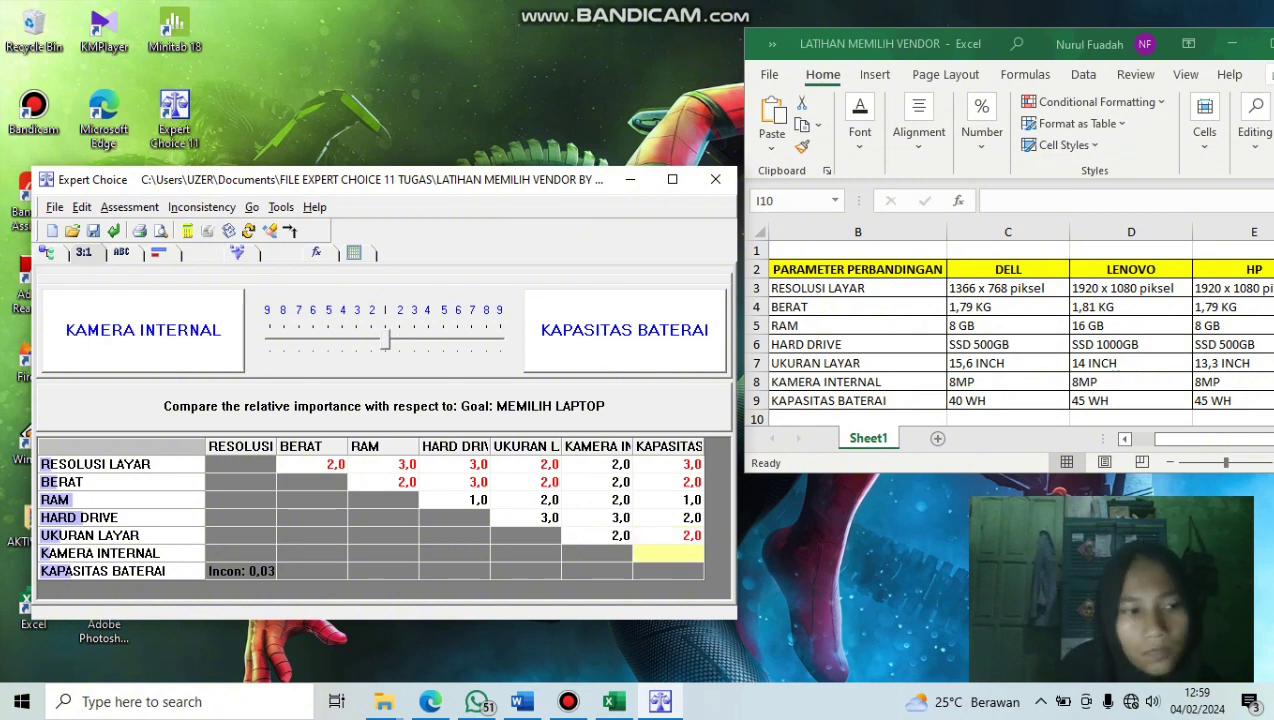
{"action": "type", "text": "3"}
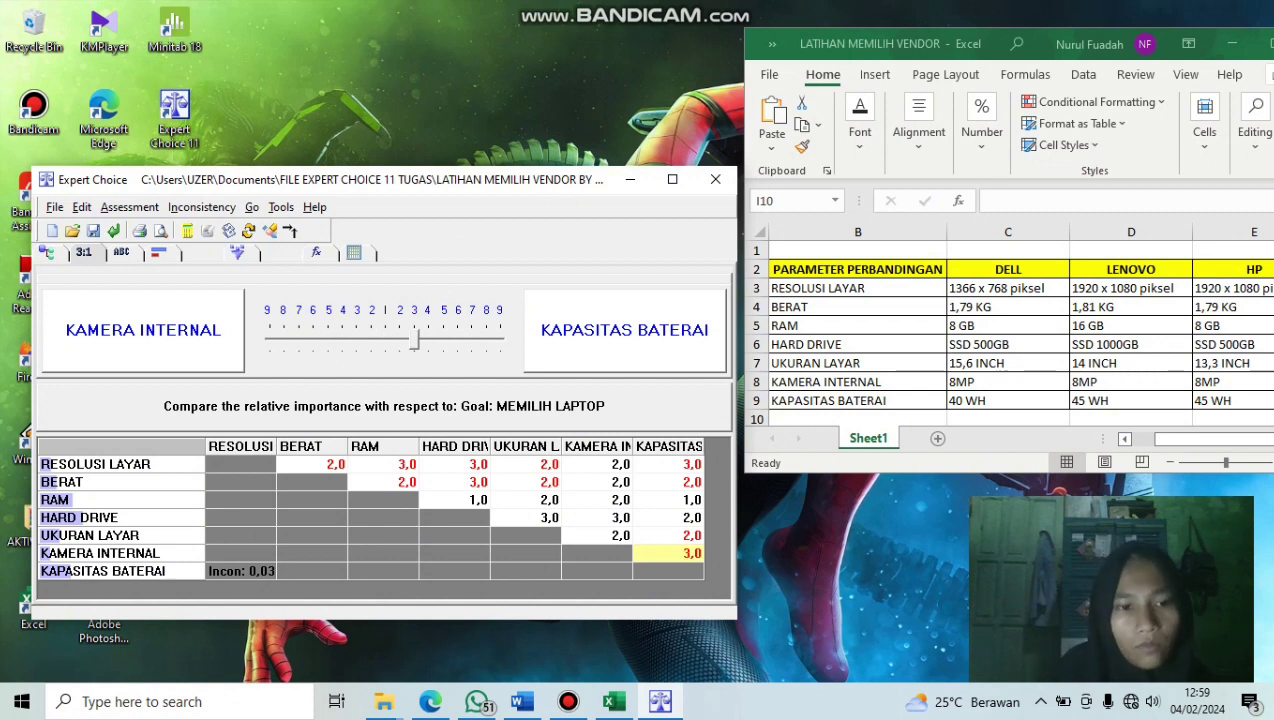
{"action": "key", "text": "Return"}
{"action": "key", "text": "Return"}
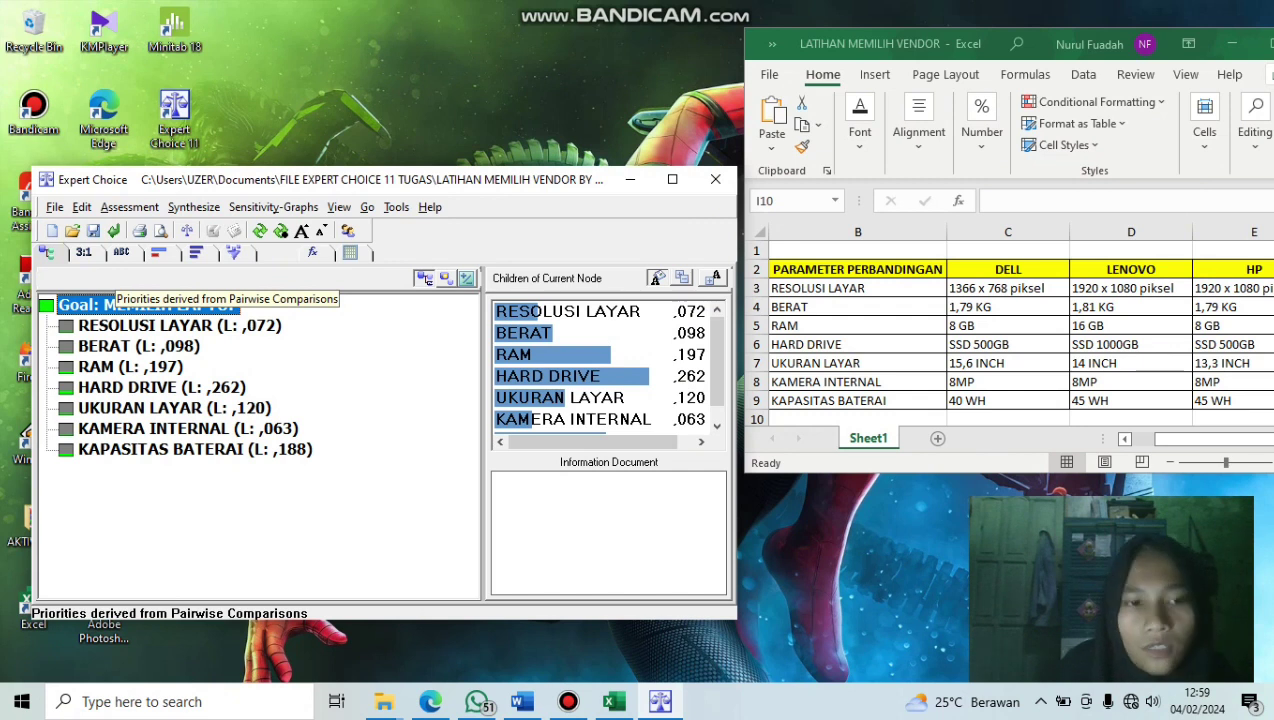
Examine the criteria priorities derived for the goal MEMILIH LAPTOP, sorted by priority, and return to the model tree
{"action": "left_click", "coordinate": [196, 253]}
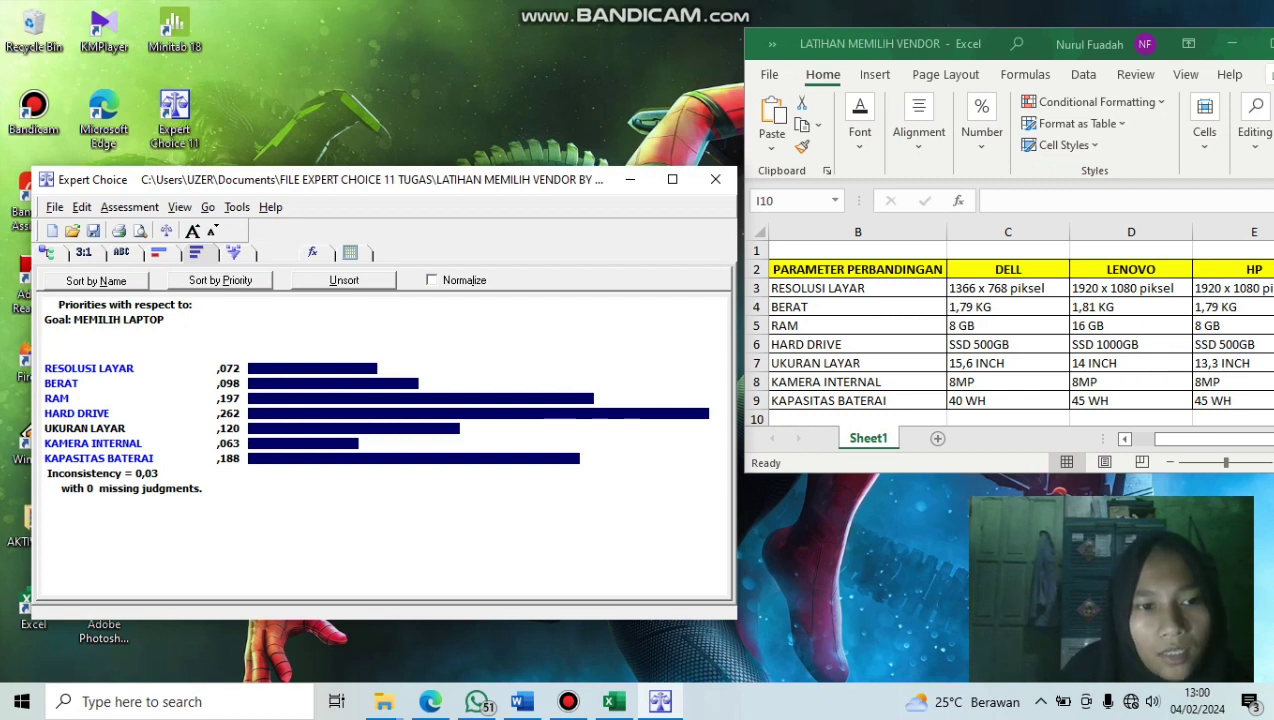
{"action": "left_click", "coordinate": [220, 280]}
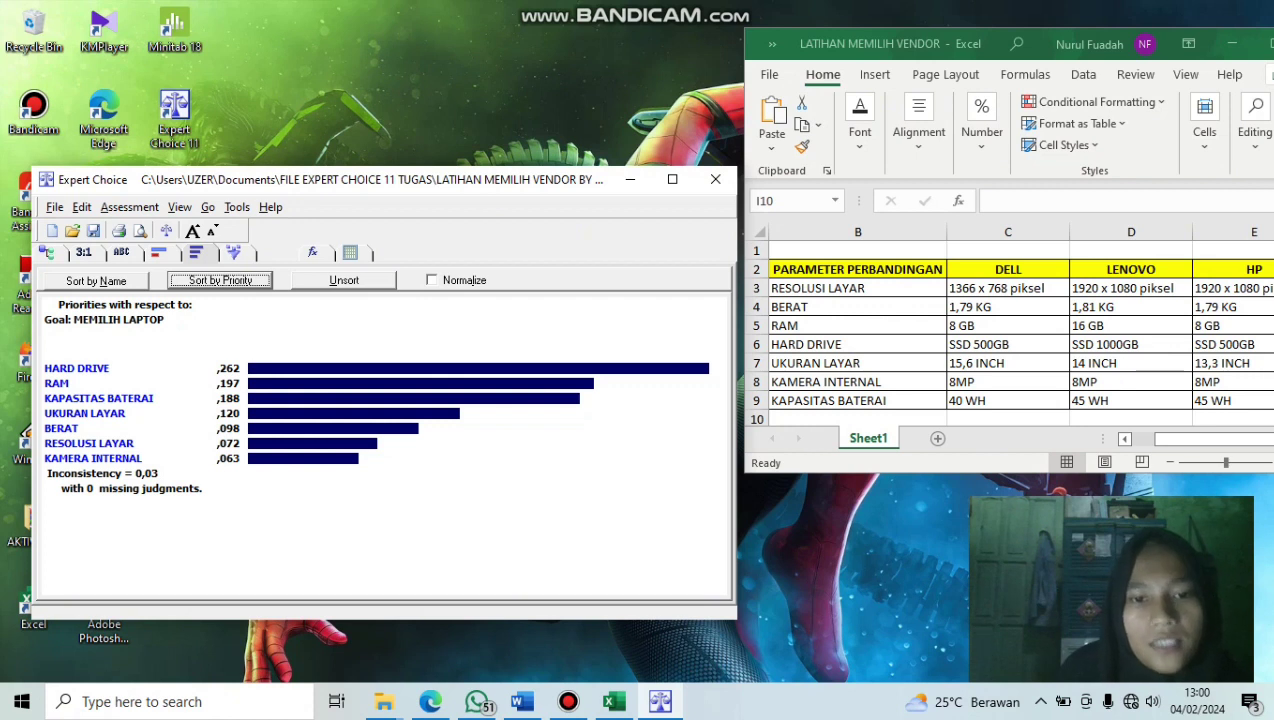
{"action": "left_click", "coordinate": [47, 253]}
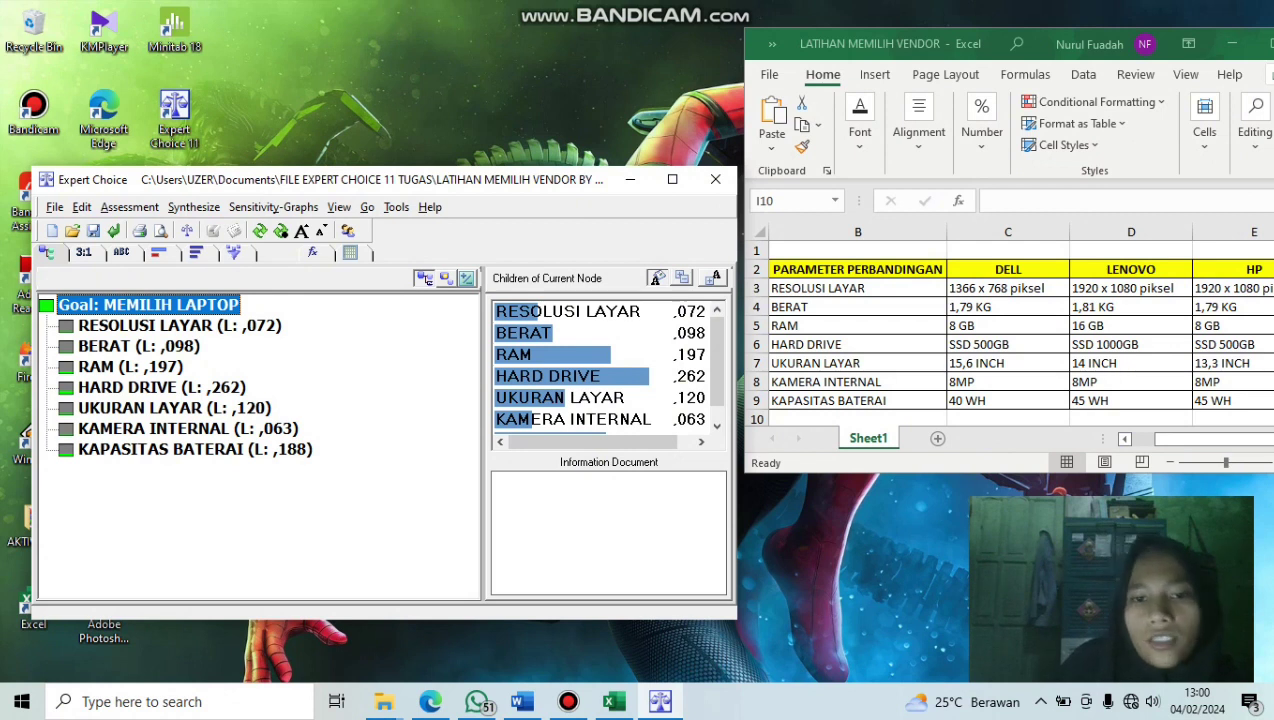
Add DELL, LENOVO and HP as the alternatives of the goal MEMILIH LAPTOP
{"action": "key", "text": "ctrl+shift+a"}
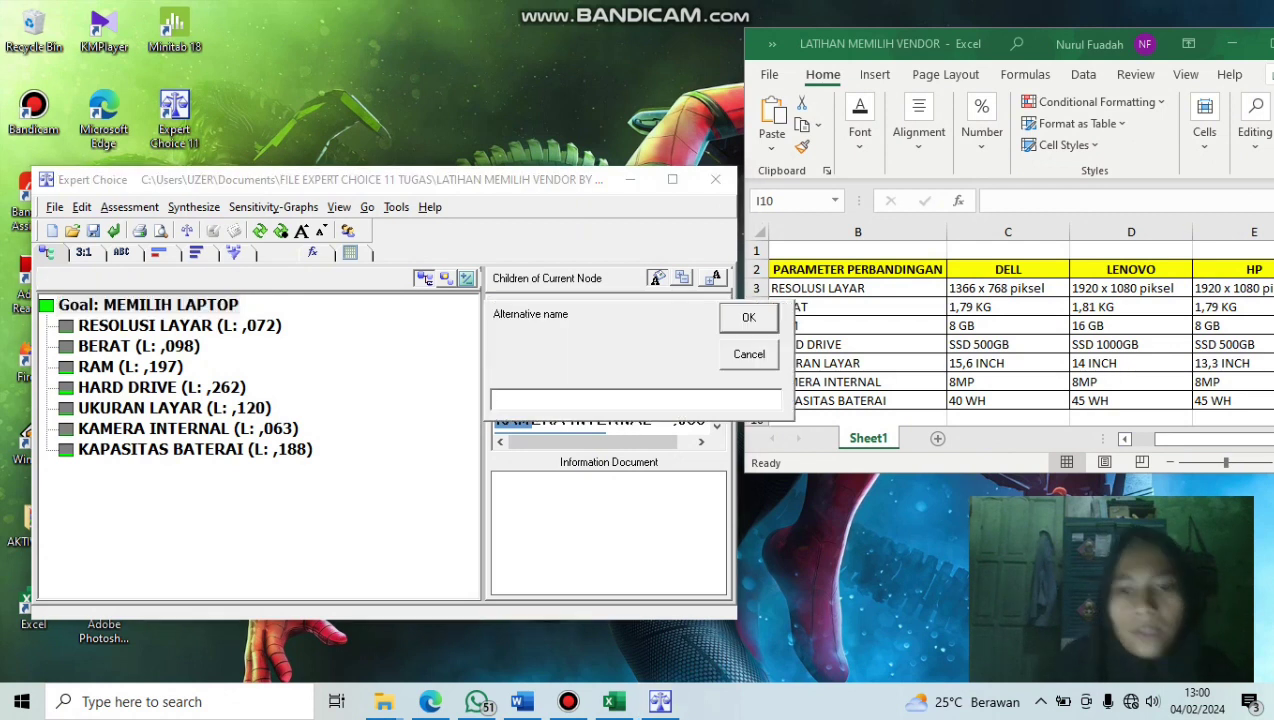
{"action": "type", "text": "DELL"}
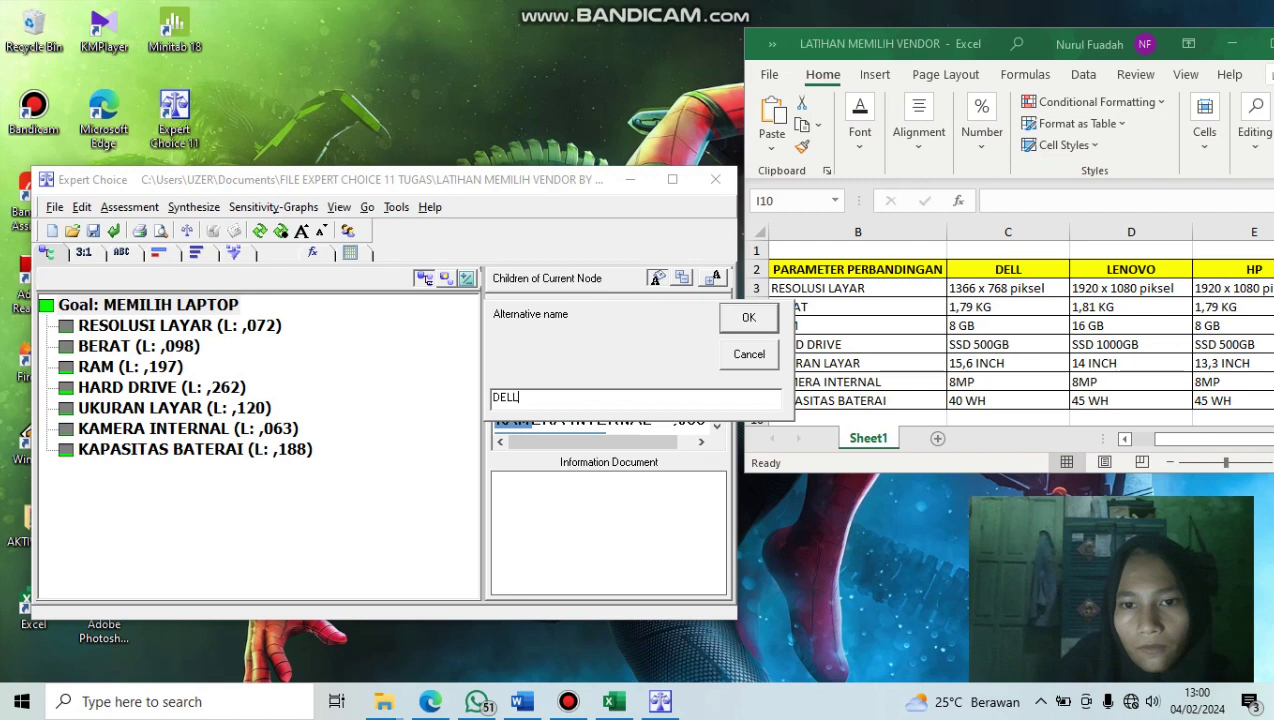
{"action": "key", "text": "Return"}
{"action": "key", "text": "ctrl+shift+a"}
{"action": "type", "text": "LENOVO"}
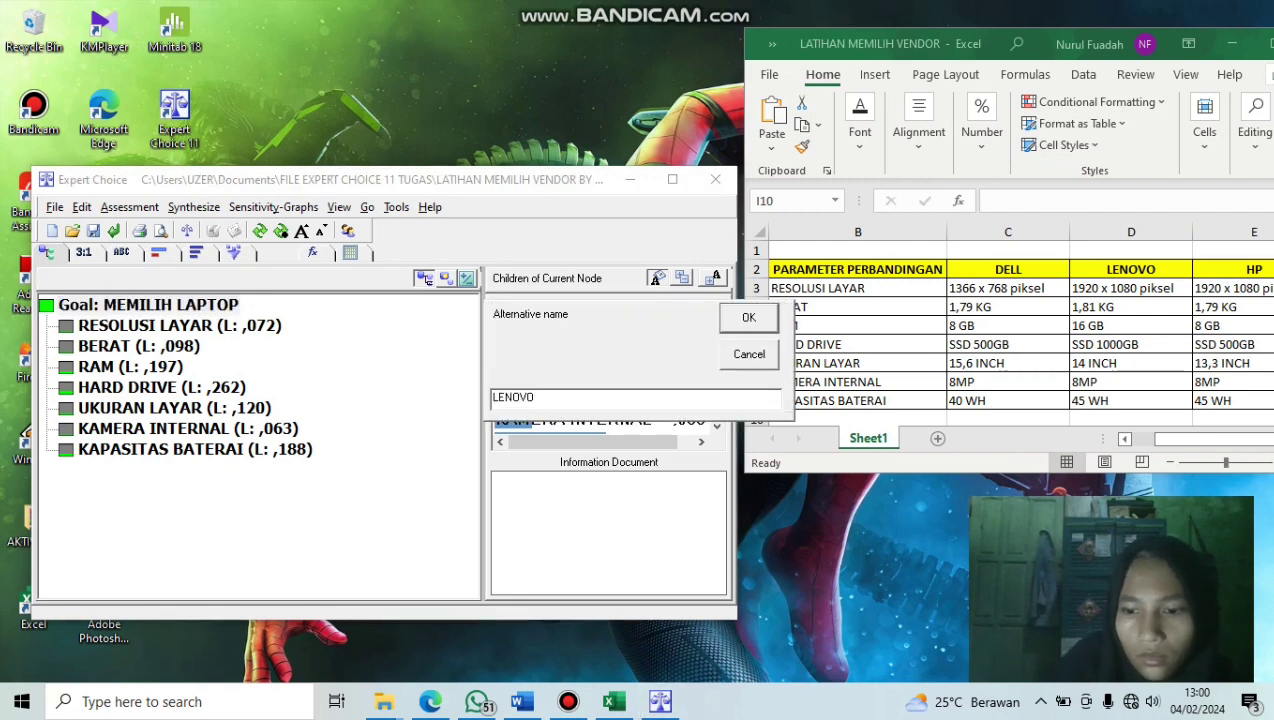
{"action": "key", "text": "Return"}
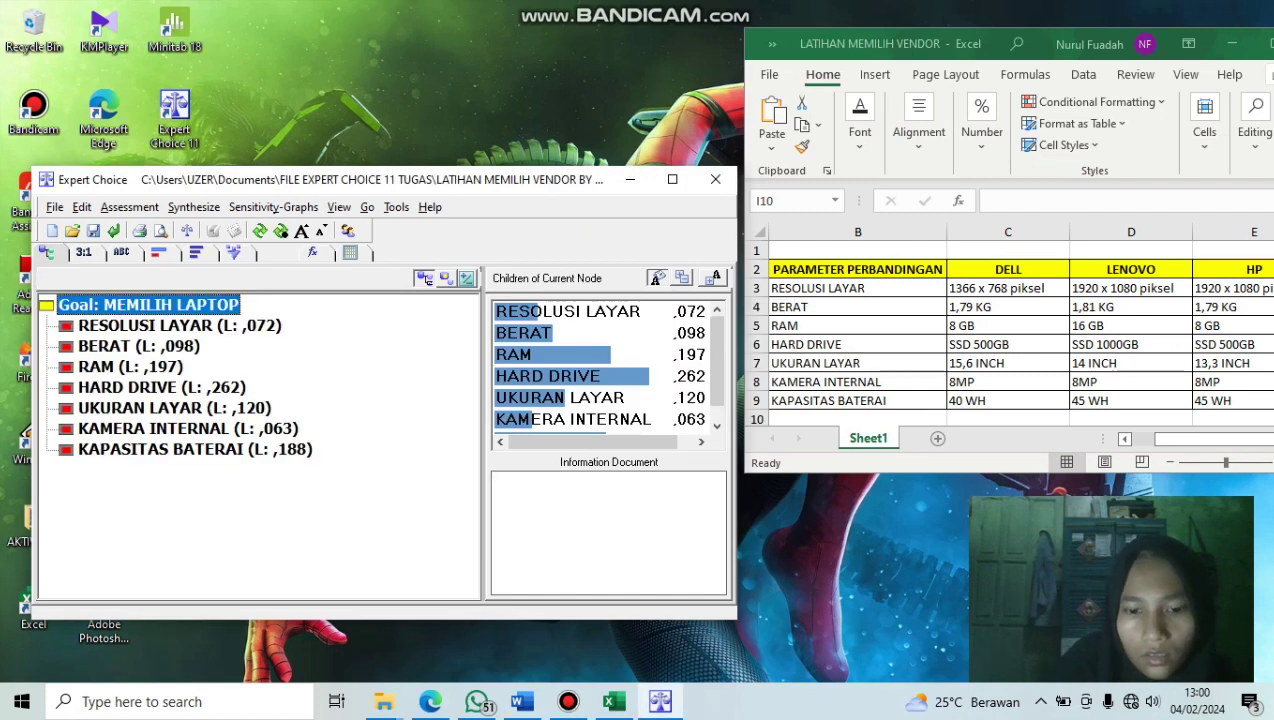
{"action": "key", "text": "ctrl+shift+a"}
{"action": "type", "text": "HP"}
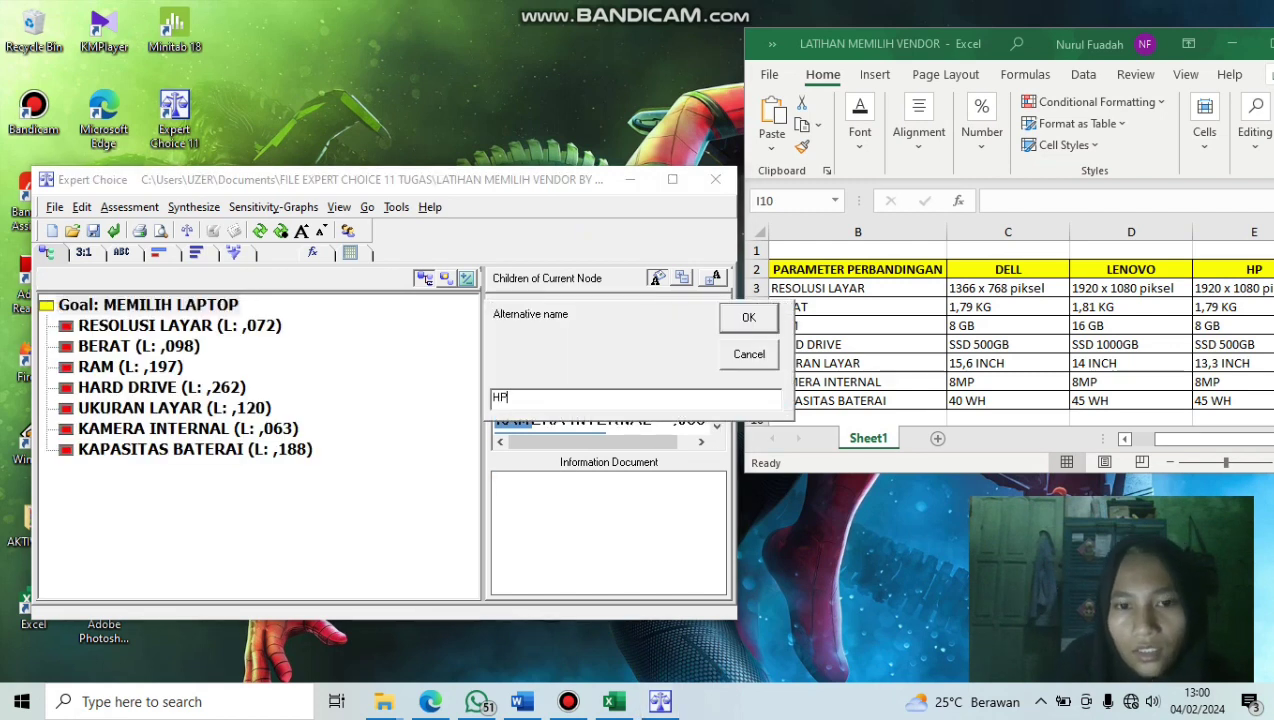
{"action": "key", "text": "Return"}
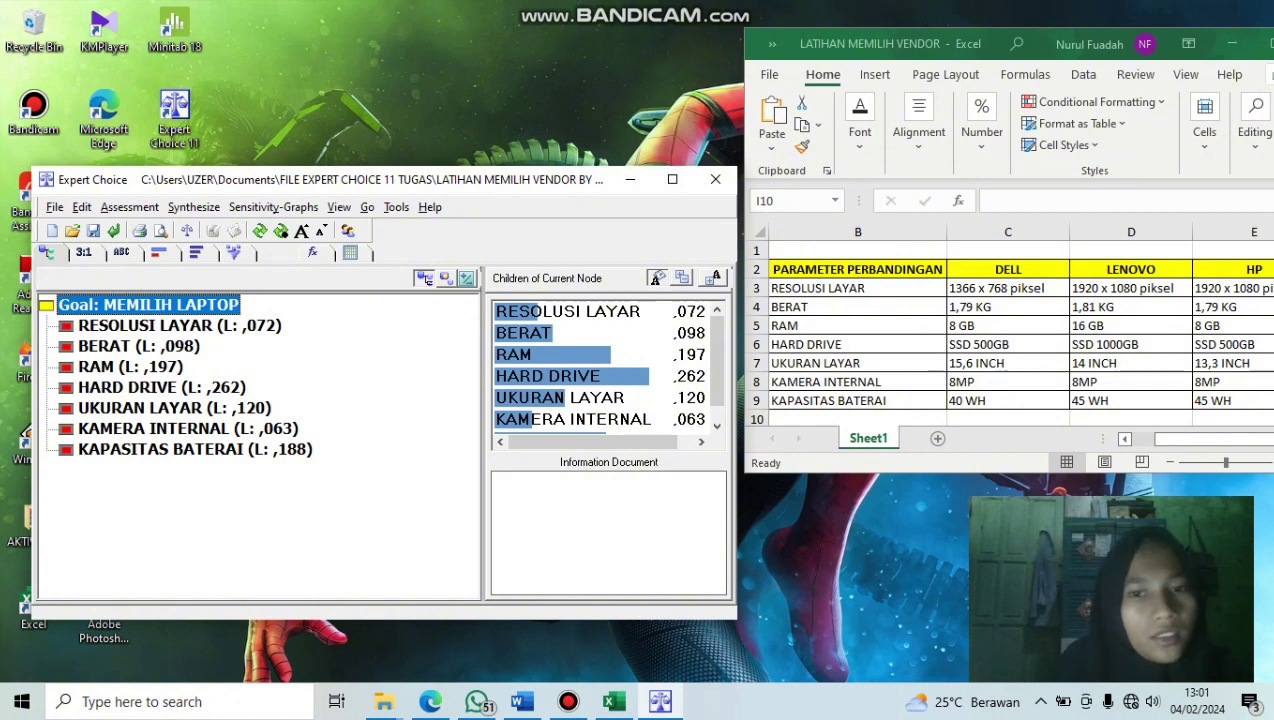
Compare the laptops on RESOLUSI LAYAR, rating LENOVO and HP each 3 over DELL and LENOVO equal (1) to HP, and record the judgments
{"action": "left_click", "coordinate": [180, 325]}
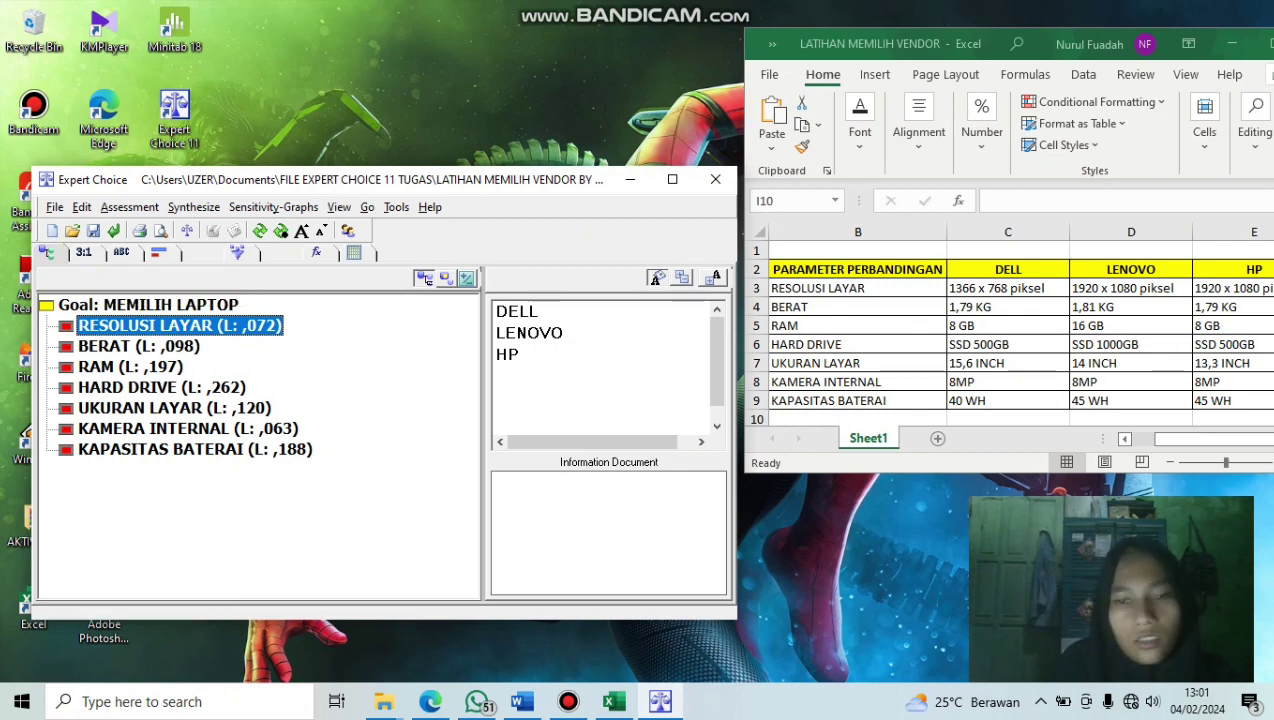
{"action": "left_click", "coordinate": [427, 279]}
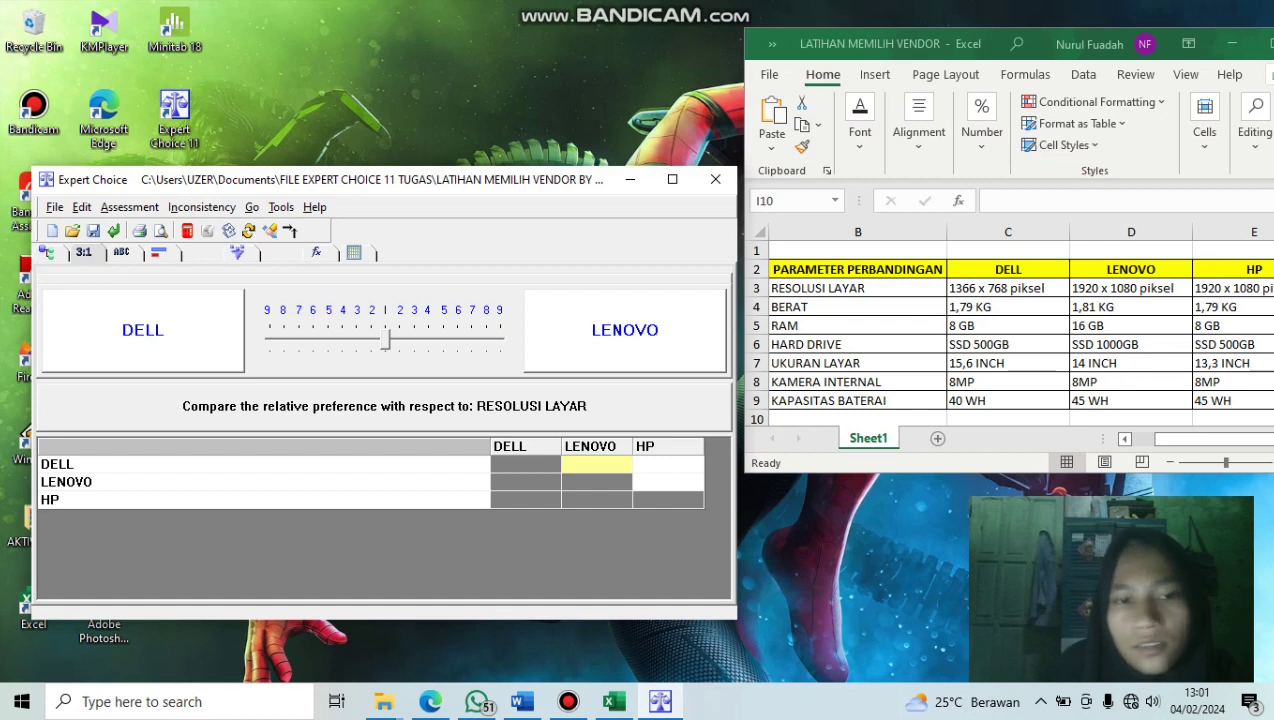
{"action": "left_click_drag", "start_coordinate": [385, 340], "coordinate": [415, 340]}
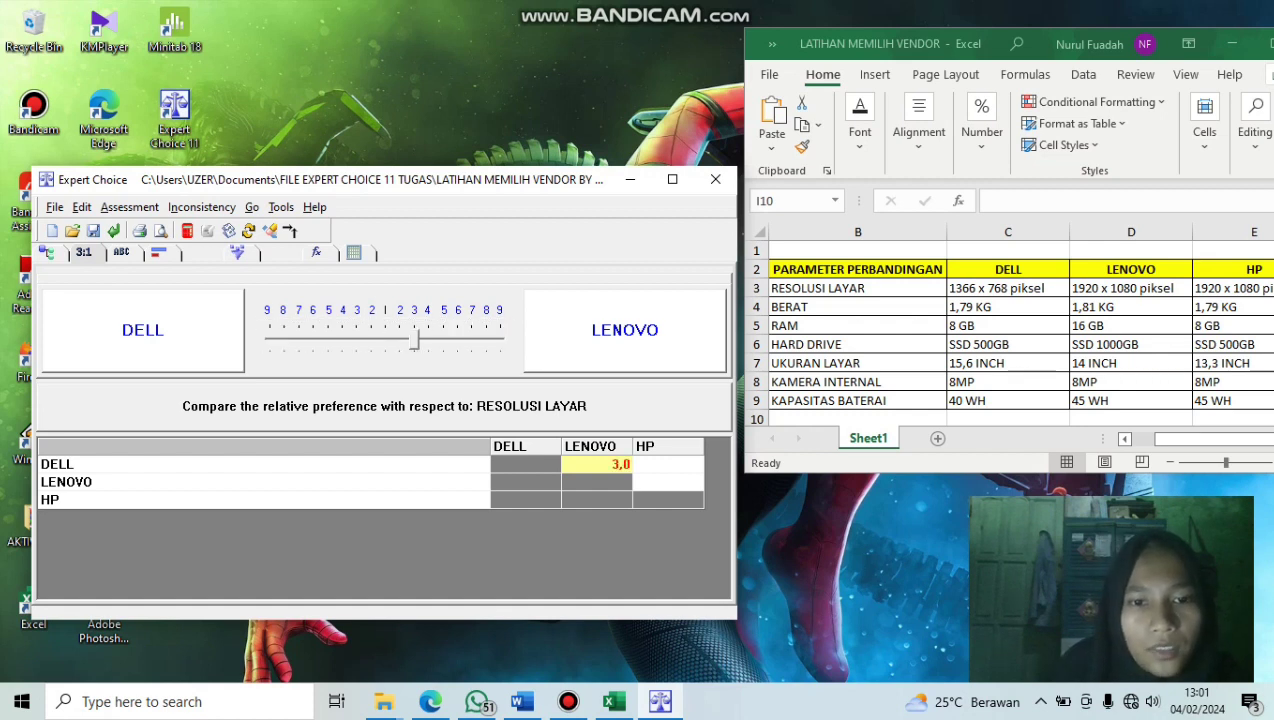
{"action": "left_click", "coordinate": [668, 464]}
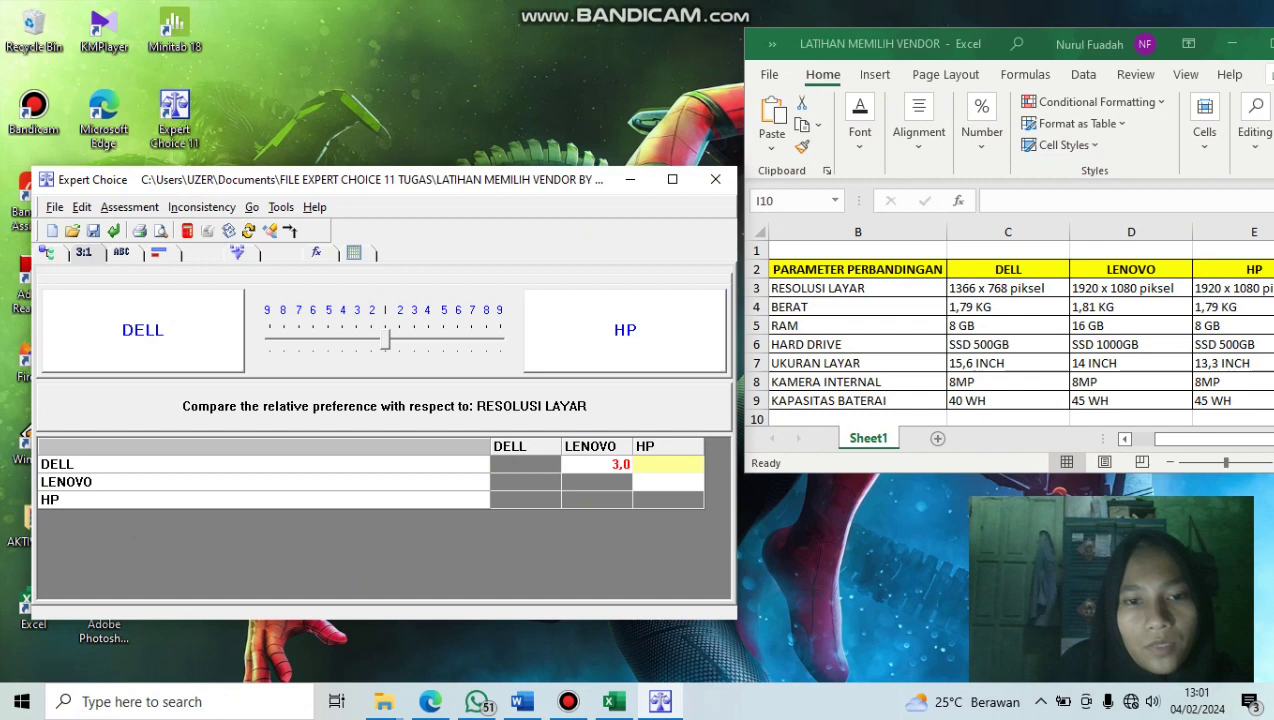
{"action": "key", "text": "Right"}
{"action": "key", "text": "Right"}
{"action": "left_click", "coordinate": [667, 482]}
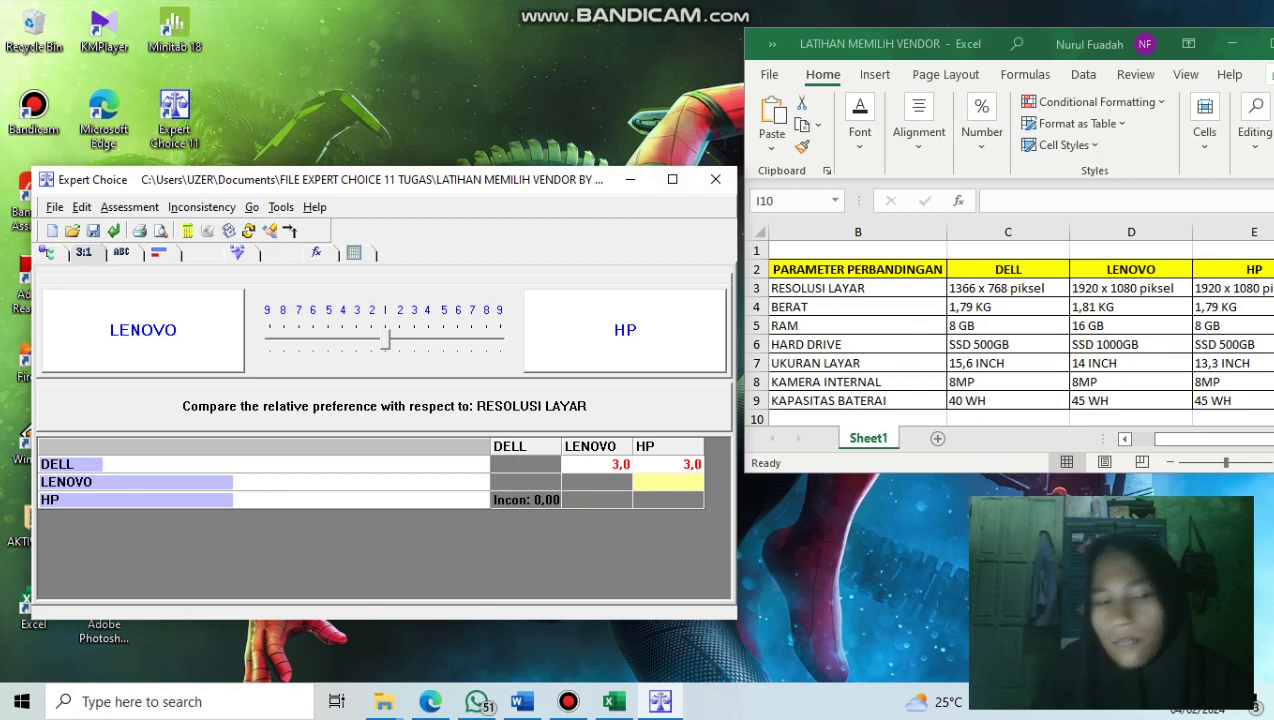
{"action": "type", "text": "1"}
{"action": "key", "text": "Return"}
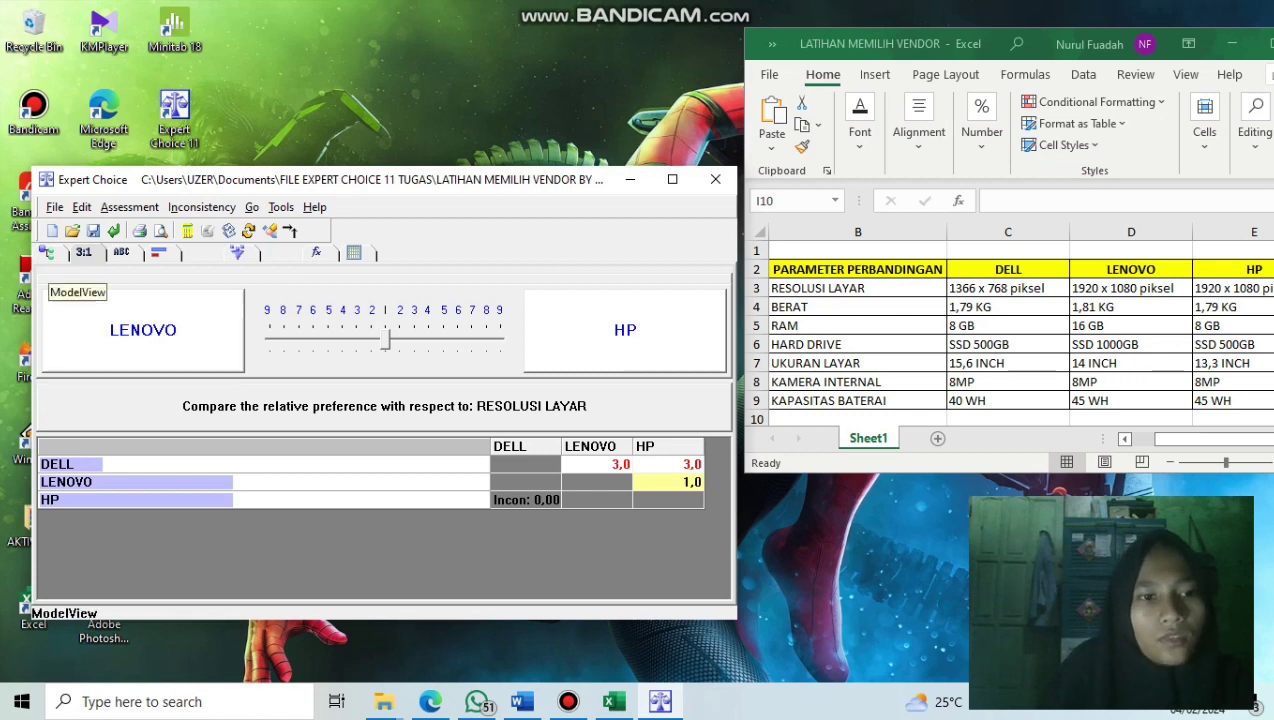
{"action": "left_click", "coordinate": [46, 252]}
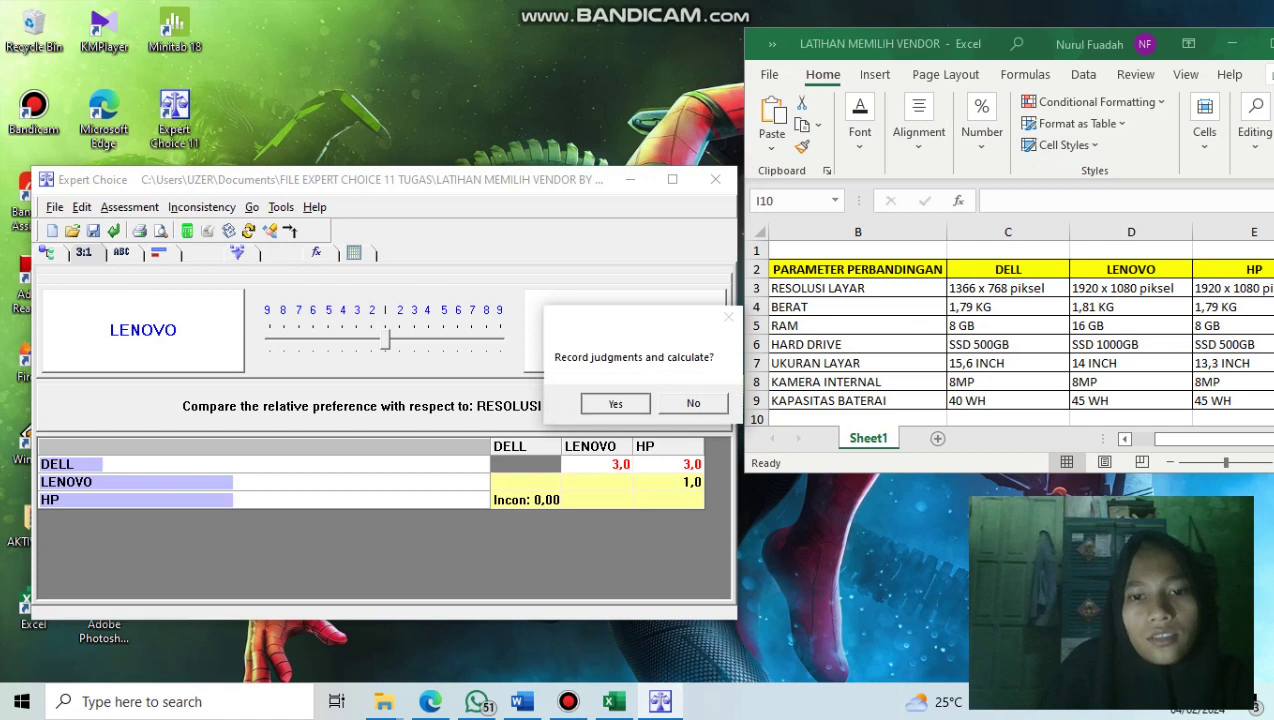
{"action": "left_click", "coordinate": [609, 401]}
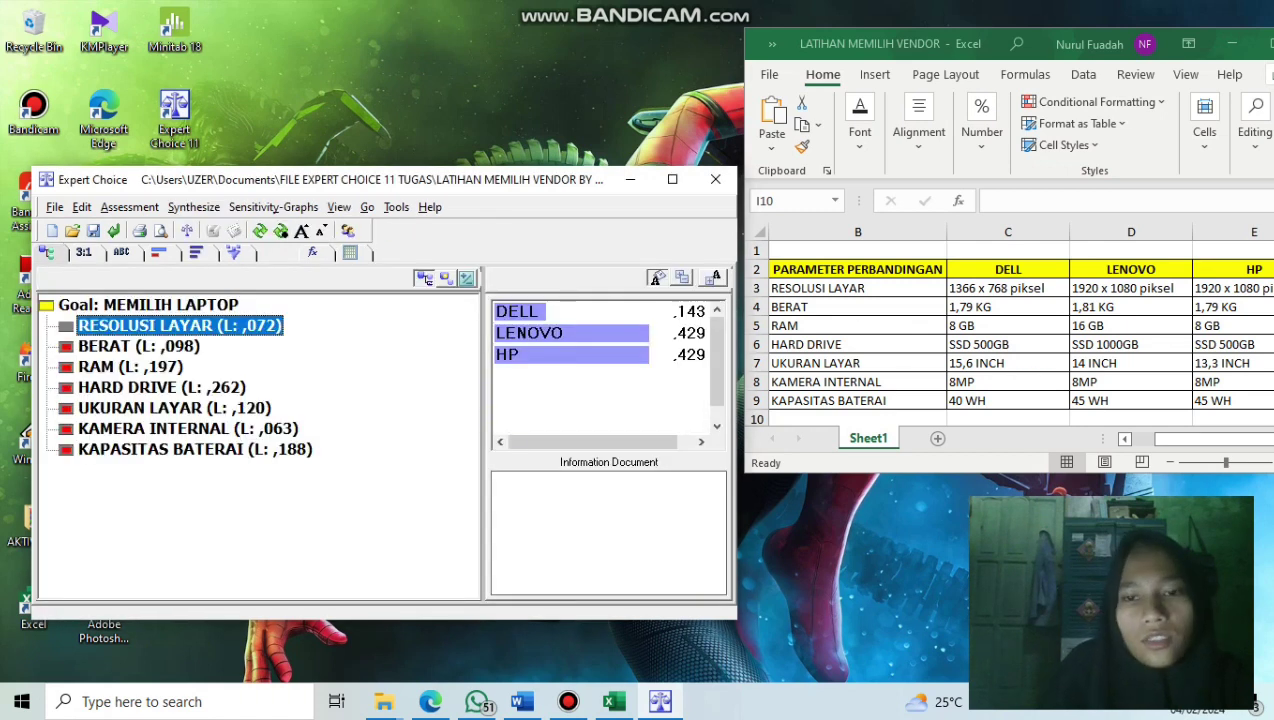
Compare the laptops on BERAT, rating DELL 2 over LENOVO, DELL equal (1) to HP and HP 2 over LENOVO, and record the judgments
{"action": "left_click", "coordinate": [139, 346]}
{"action": "left_click", "coordinate": [46, 252]}
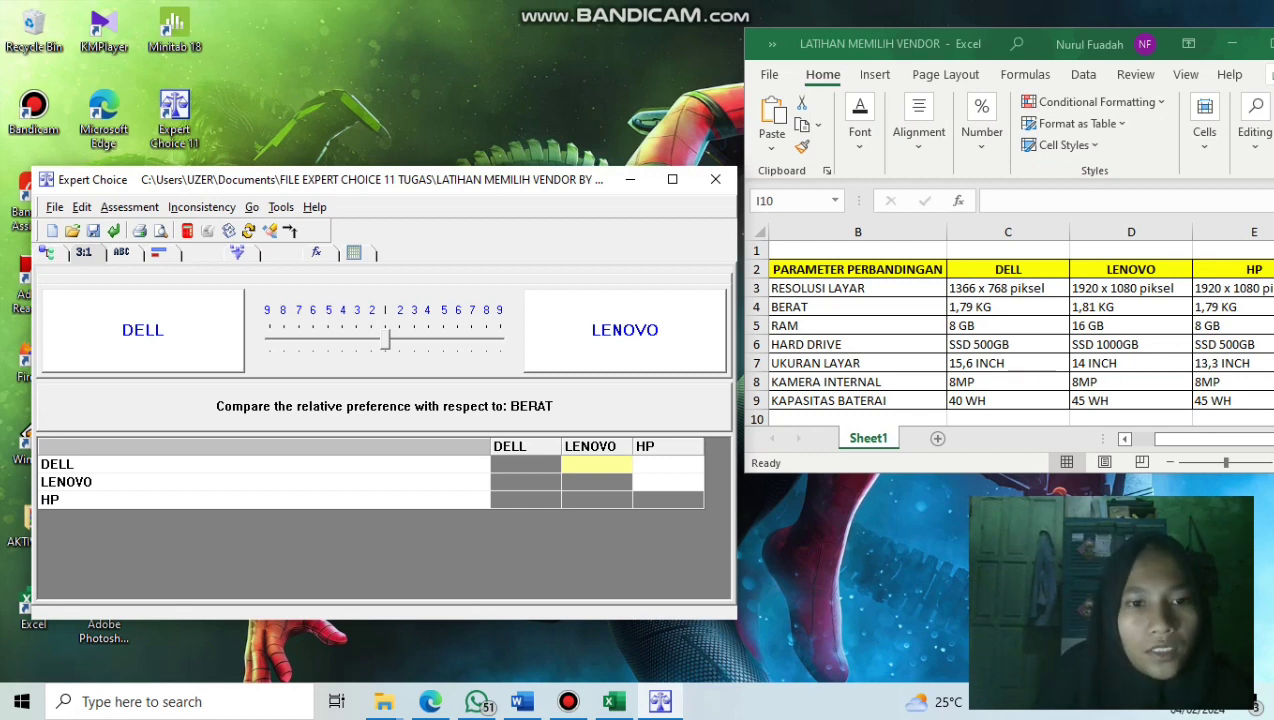
{"action": "type", "text": "2"}
{"action": "key", "text": "Return"}
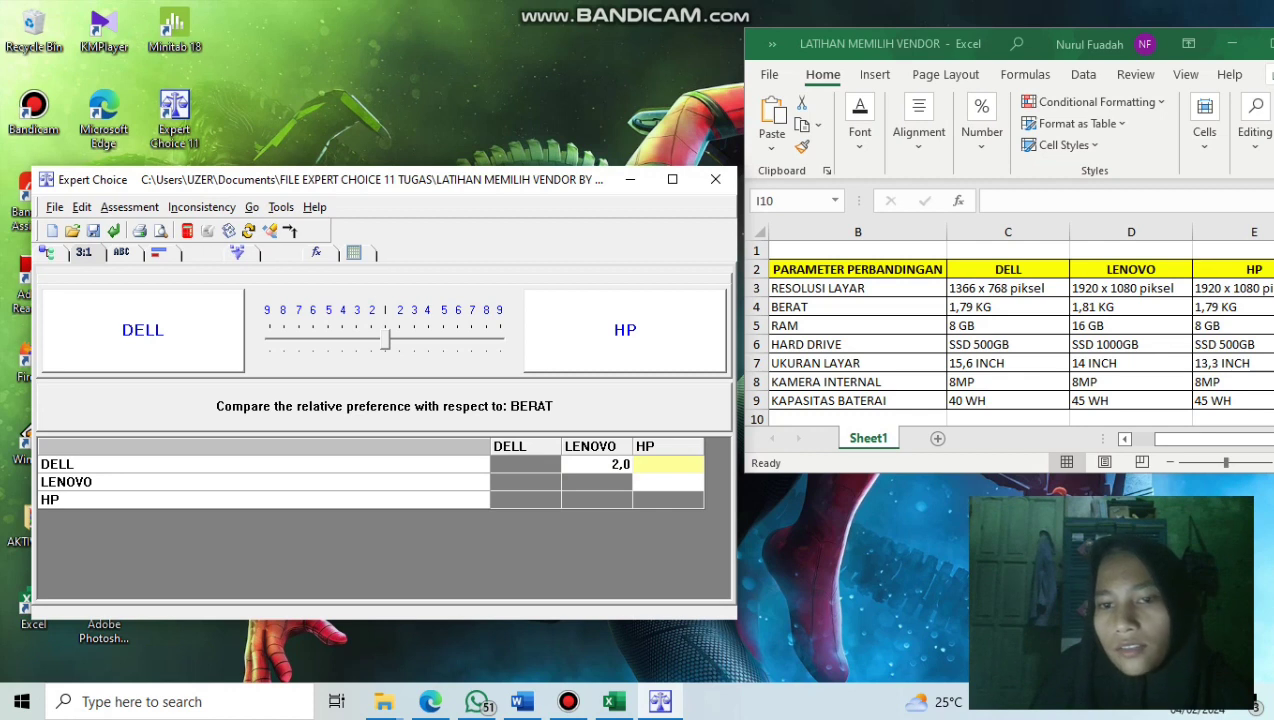
{"action": "type", "text": "1"}
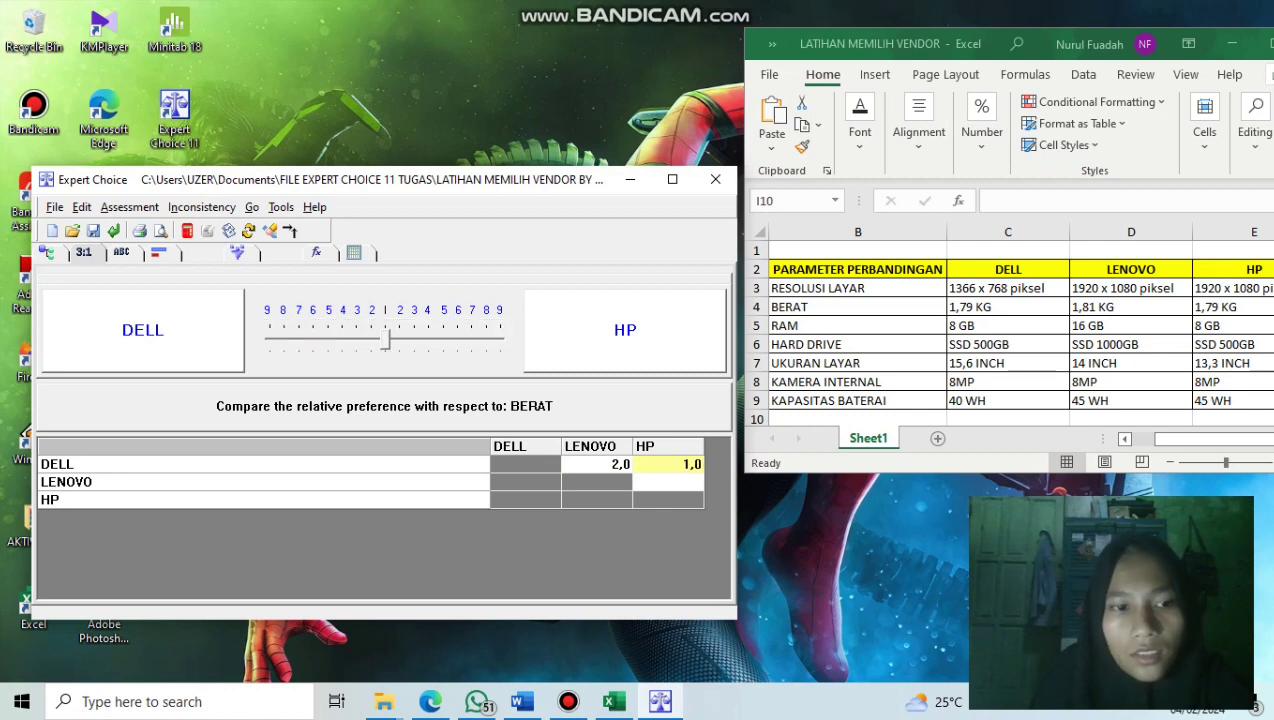
{"action": "key", "text": "Return"}
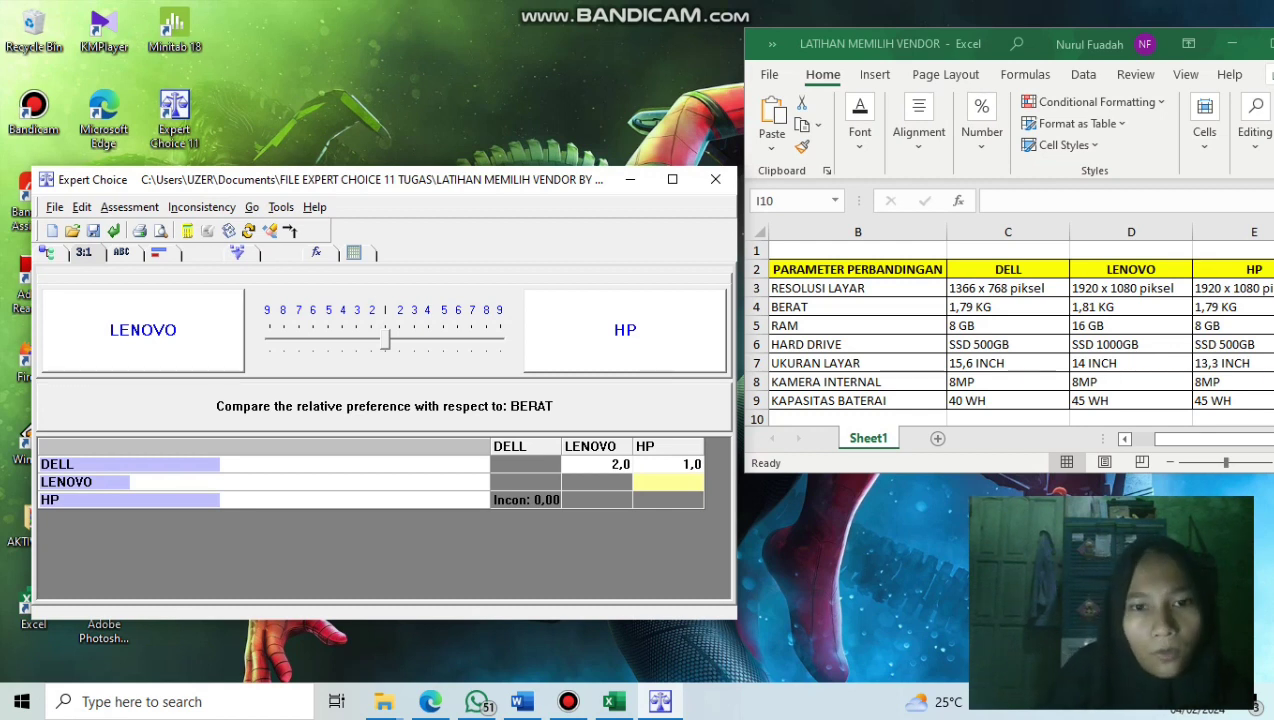
{"action": "left_click_drag", "start_coordinate": [385, 340], "coordinate": [400, 340]}
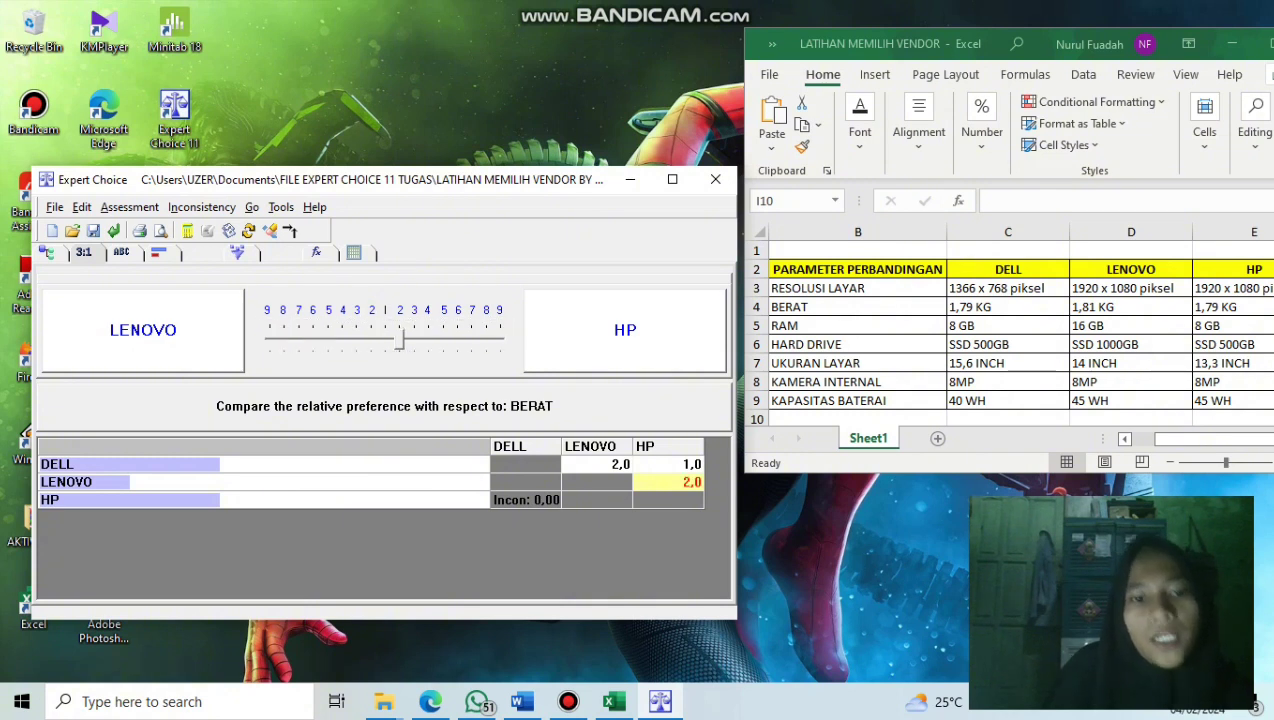
{"action": "key", "text": "Return"}
{"action": "key", "text": "Return"}
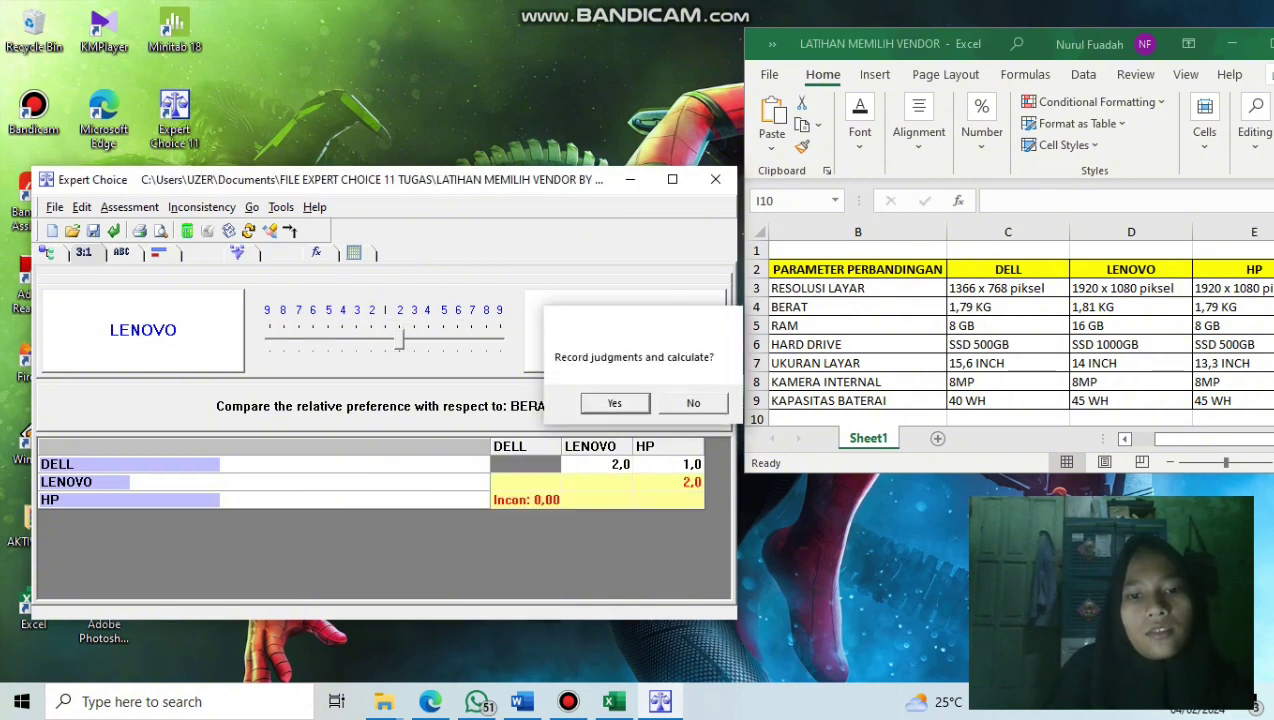
Compare the laptops on RAM, rating LENOVO 2 over both DELL and HP and DELL equal (1) to HP, and record the judgments
{"action": "left_click", "coordinate": [130, 367]}
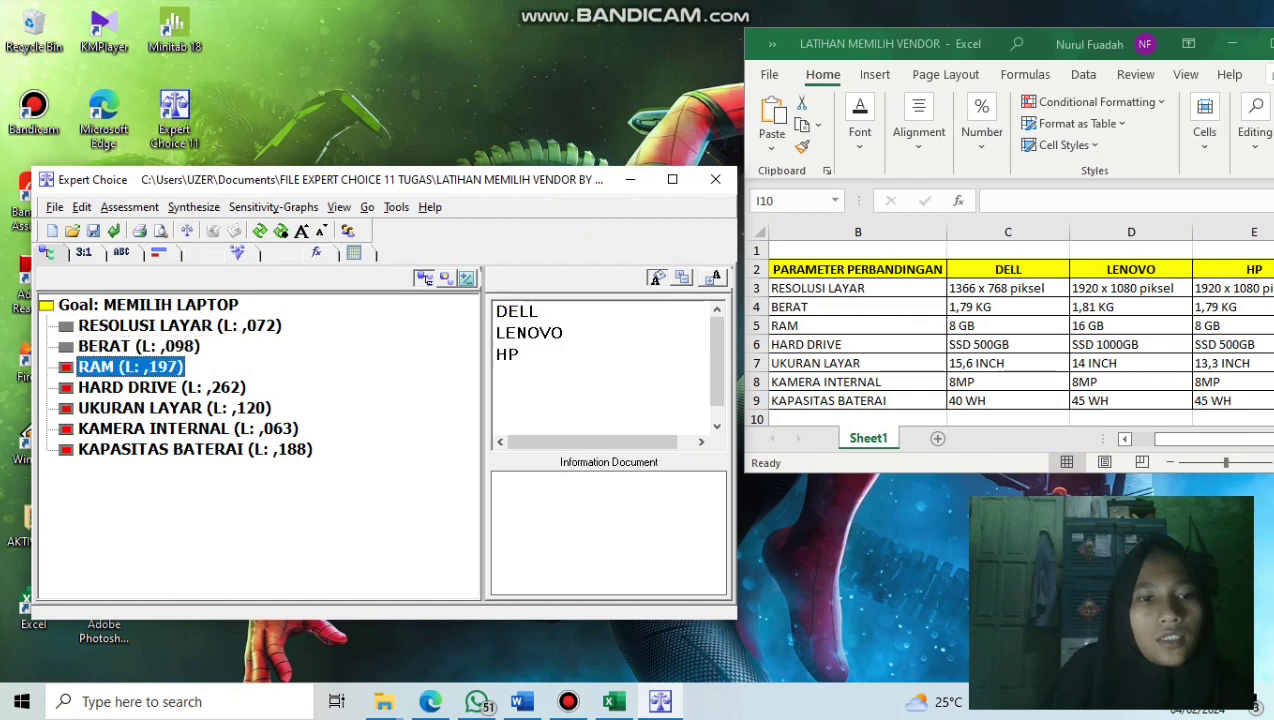
{"action": "left_click", "coordinate": [83, 252]}
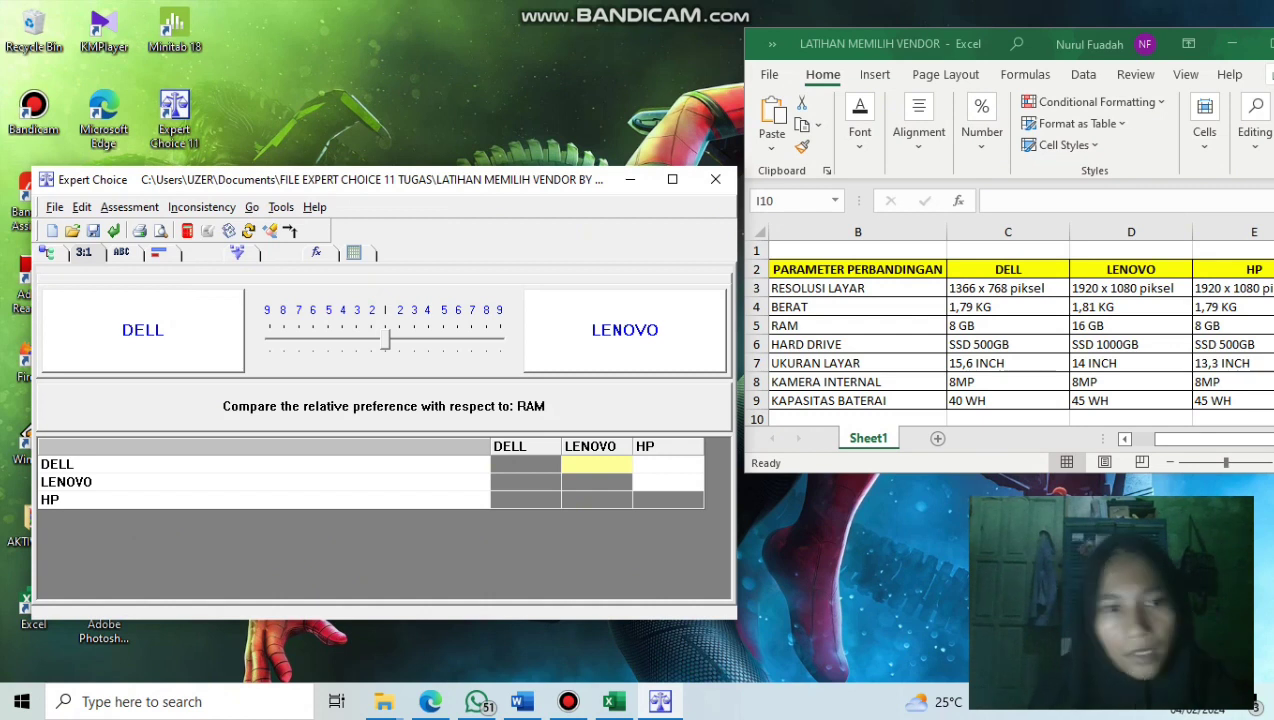
{"action": "left_click_drag", "start_coordinate": [385, 340], "coordinate": [400, 340]}
{"action": "left_click", "coordinate": [668, 464]}
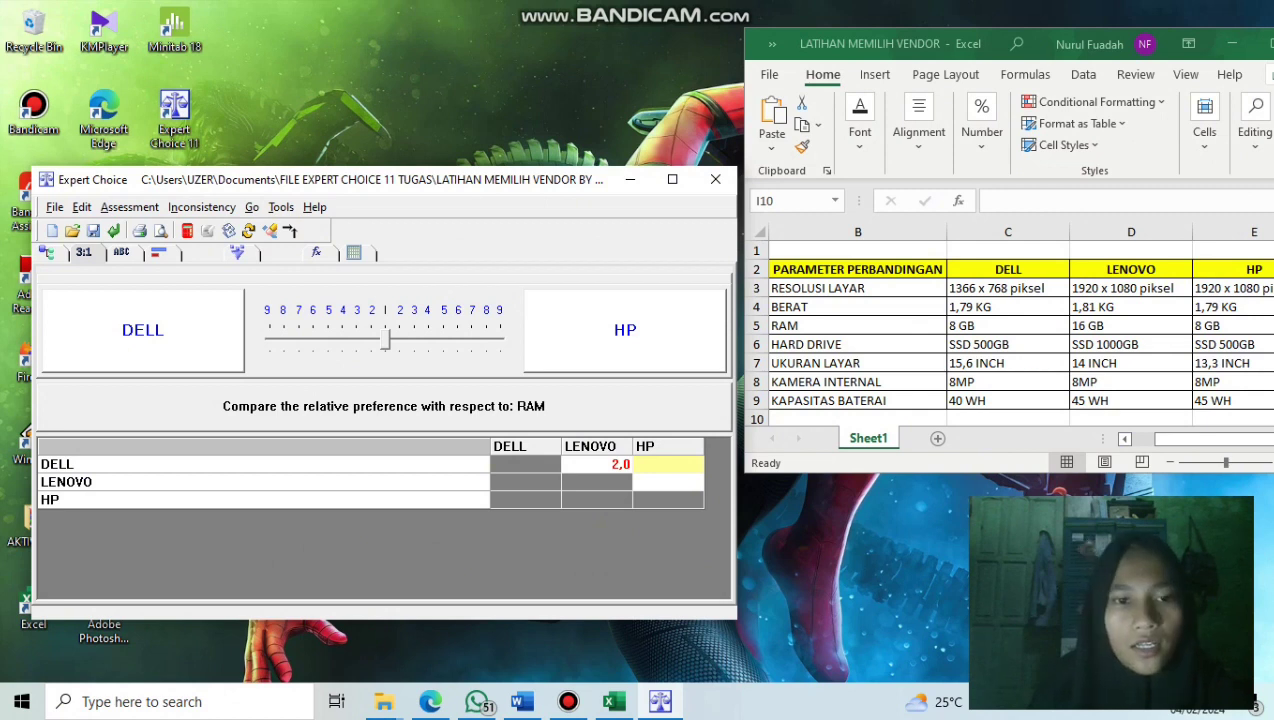
{"action": "left_click", "coordinate": [385, 340]}
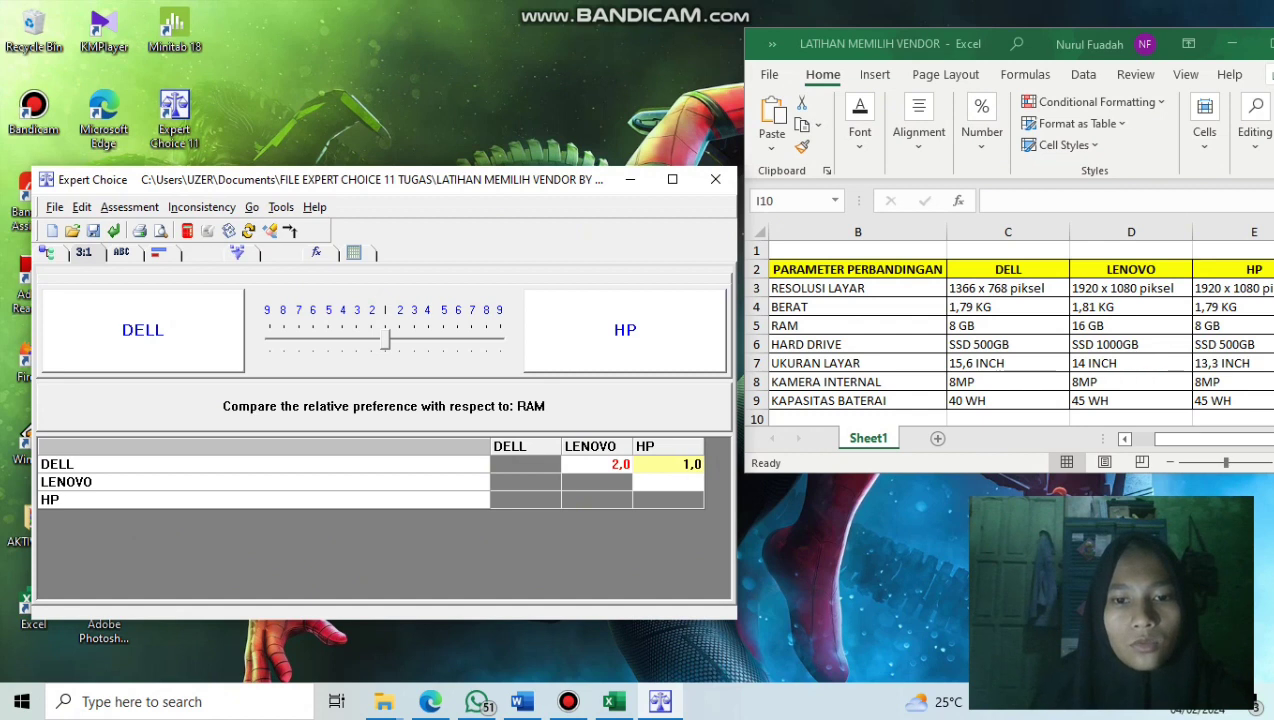
{"action": "left_click", "coordinate": [668, 482]}
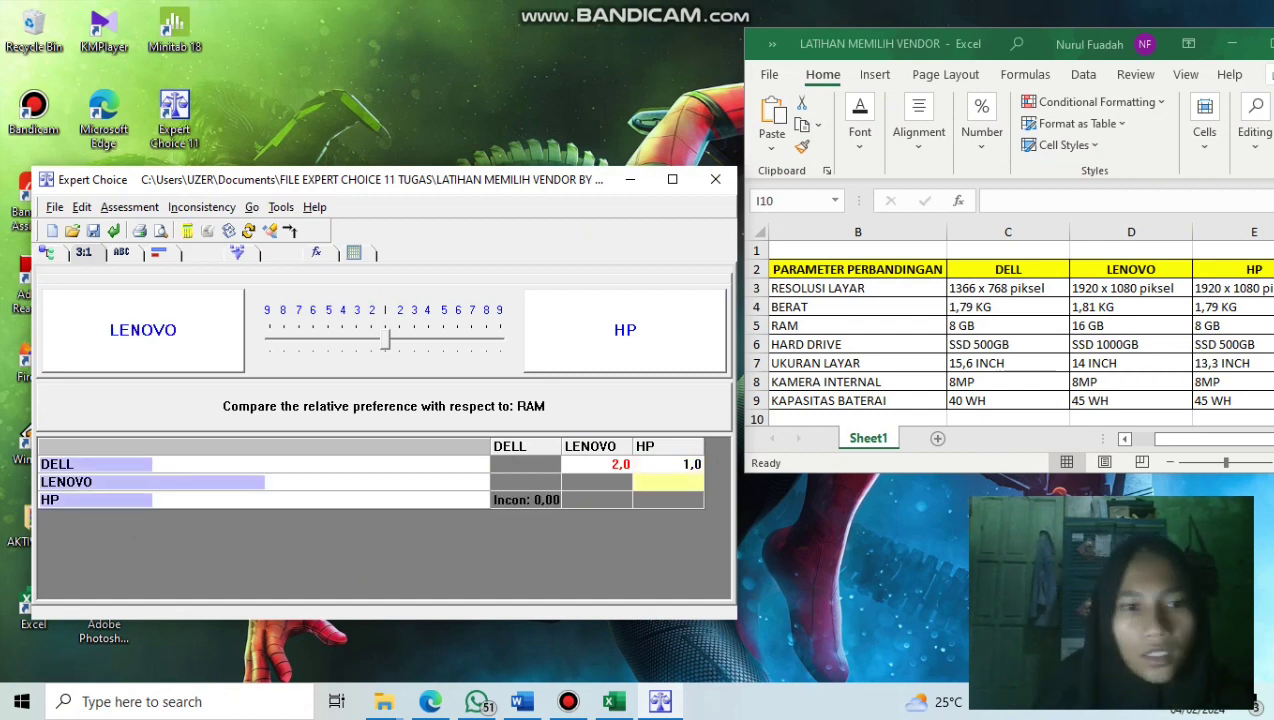
{"action": "type", "text": "2"}
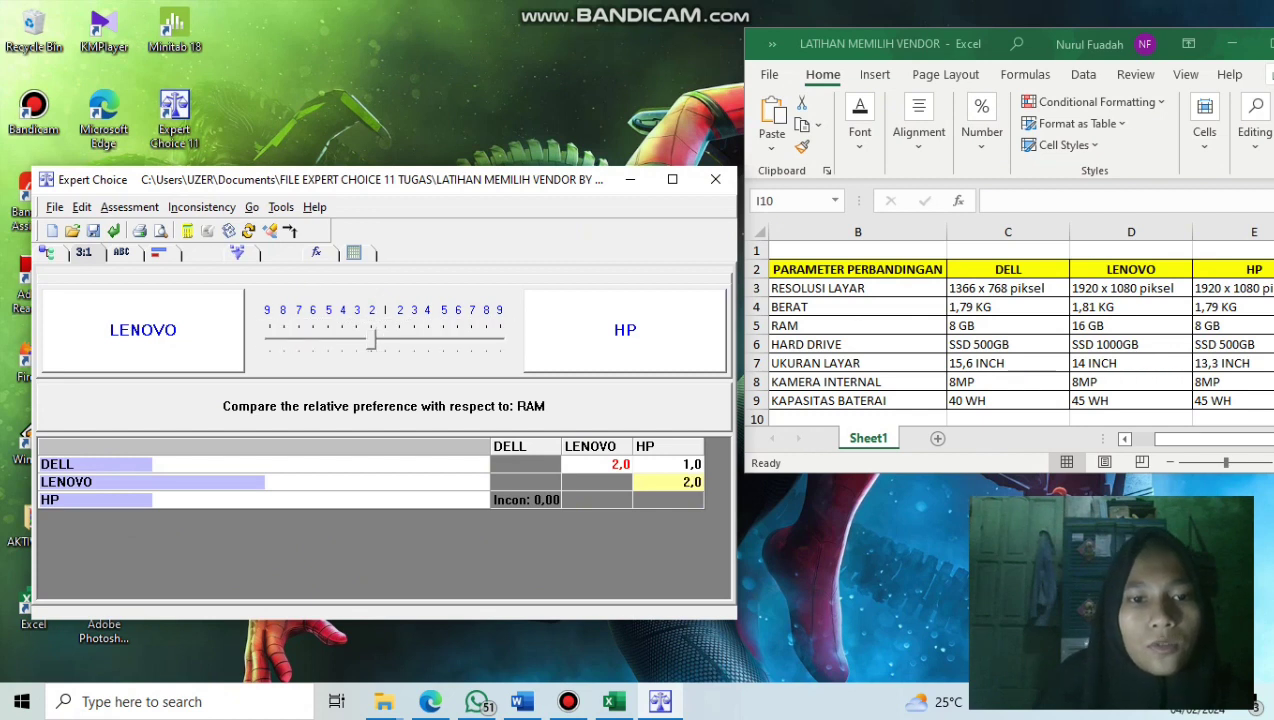
{"action": "key", "text": "Return"}
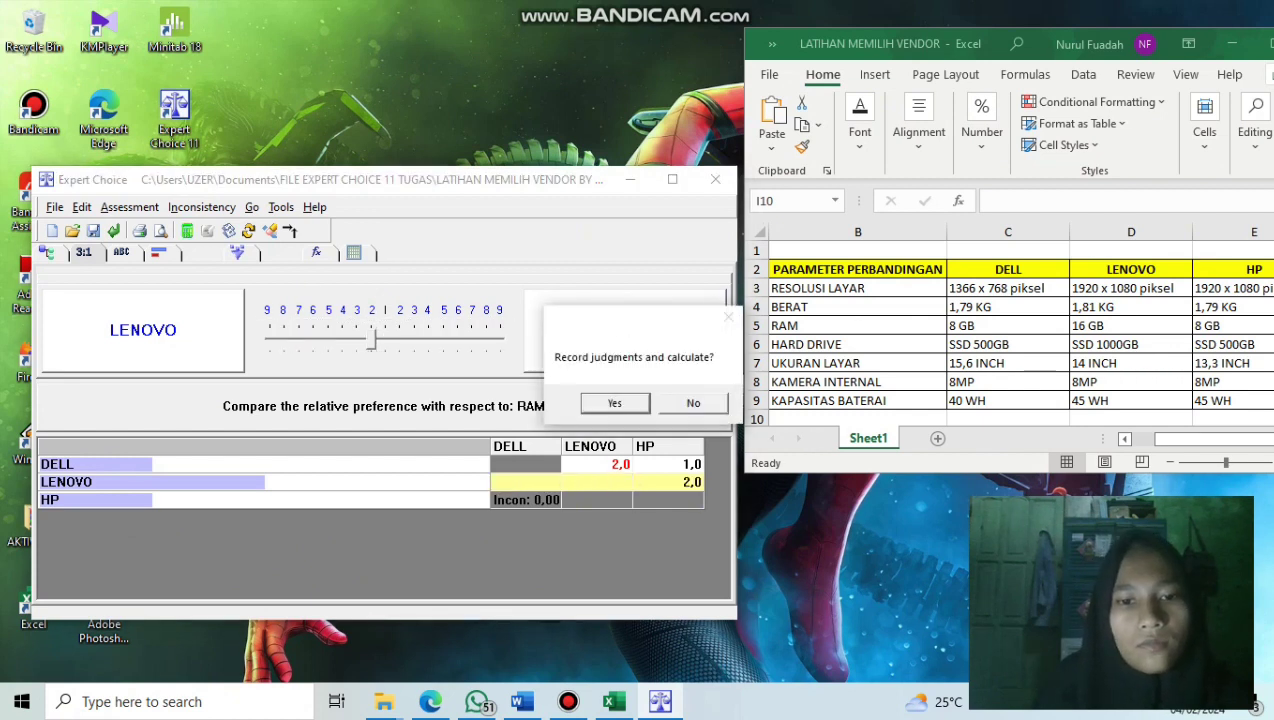
{"action": "key", "text": "Return"}
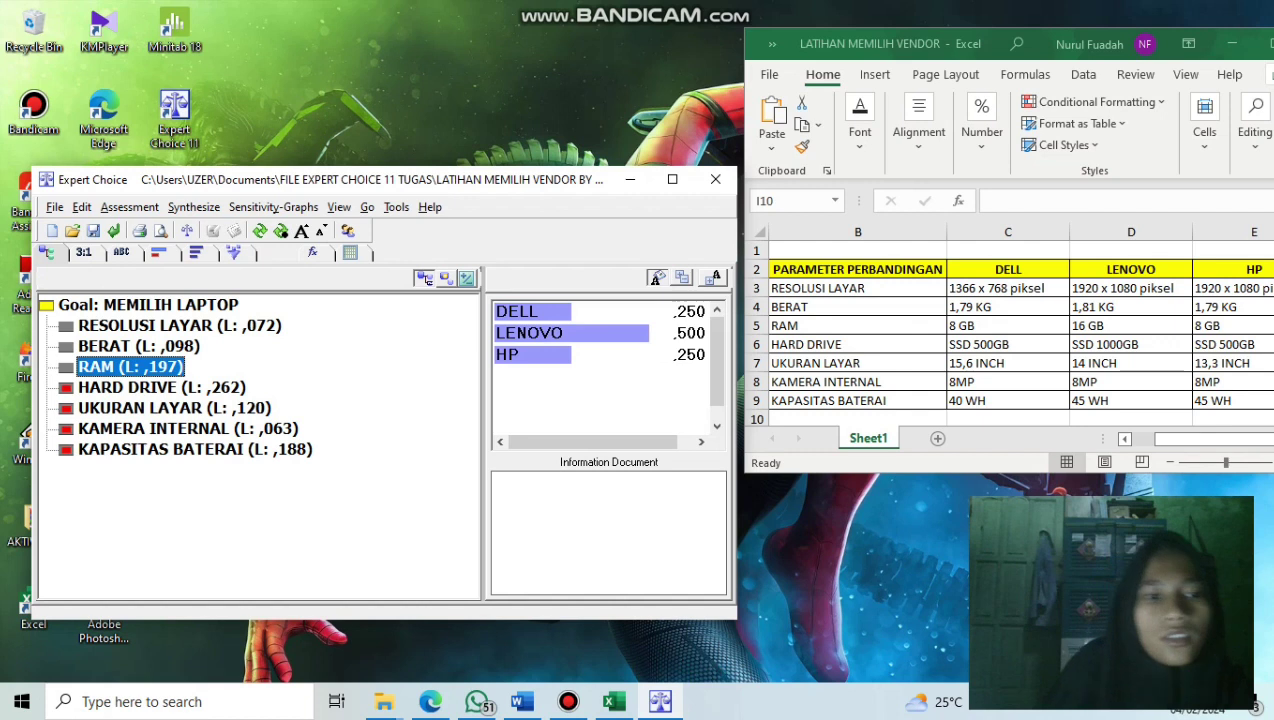
Compare the laptops on HARD DRIVE, rating LENOVO 2 over both DELL and HP and DELL equal (1) to HP, and record the judgments
{"action": "left_click", "coordinate": [161, 387]}
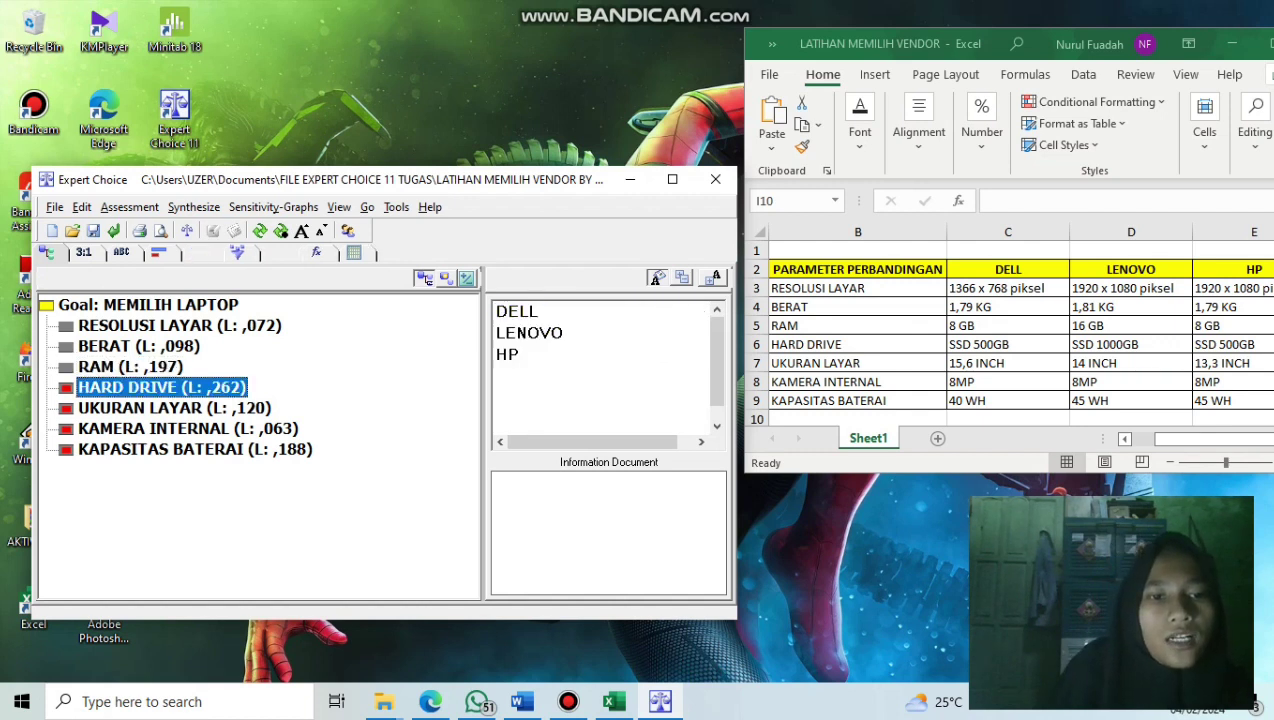
{"action": "left_click", "coordinate": [83, 252]}
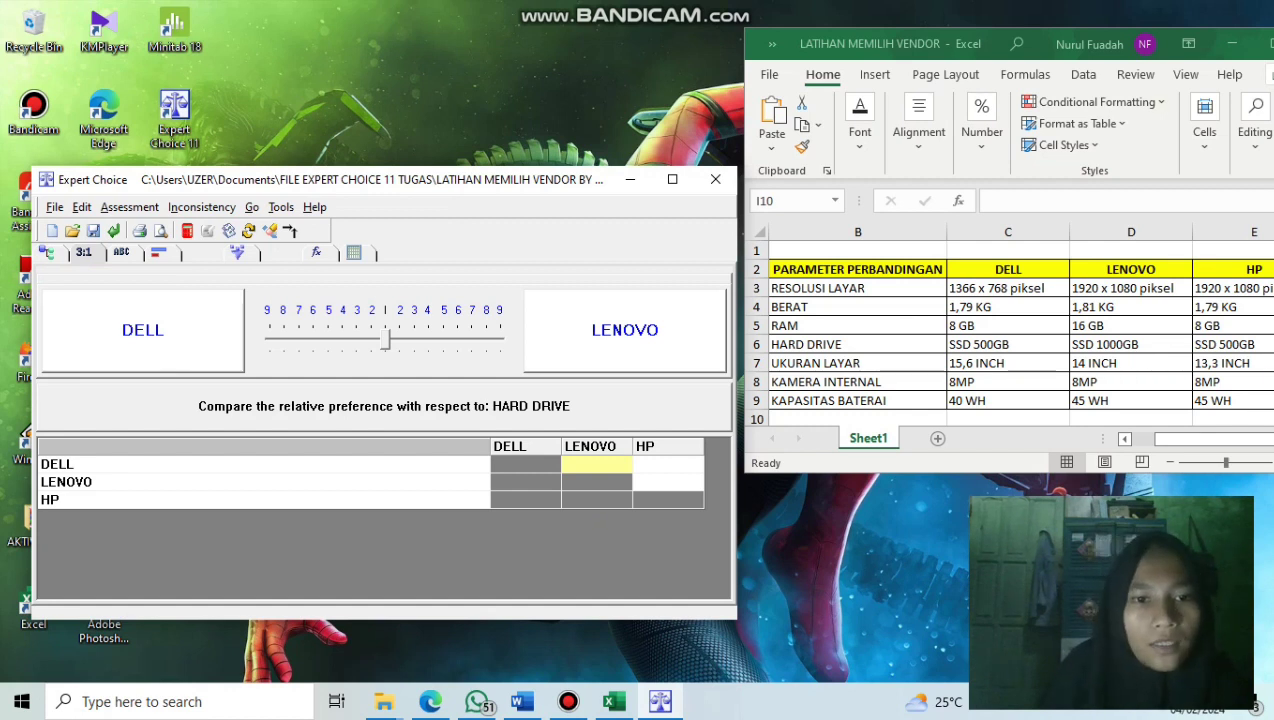
{"action": "left_click_drag", "start_coordinate": [385, 340], "coordinate": [399, 340]}
{"action": "left_click", "coordinate": [668, 464]}
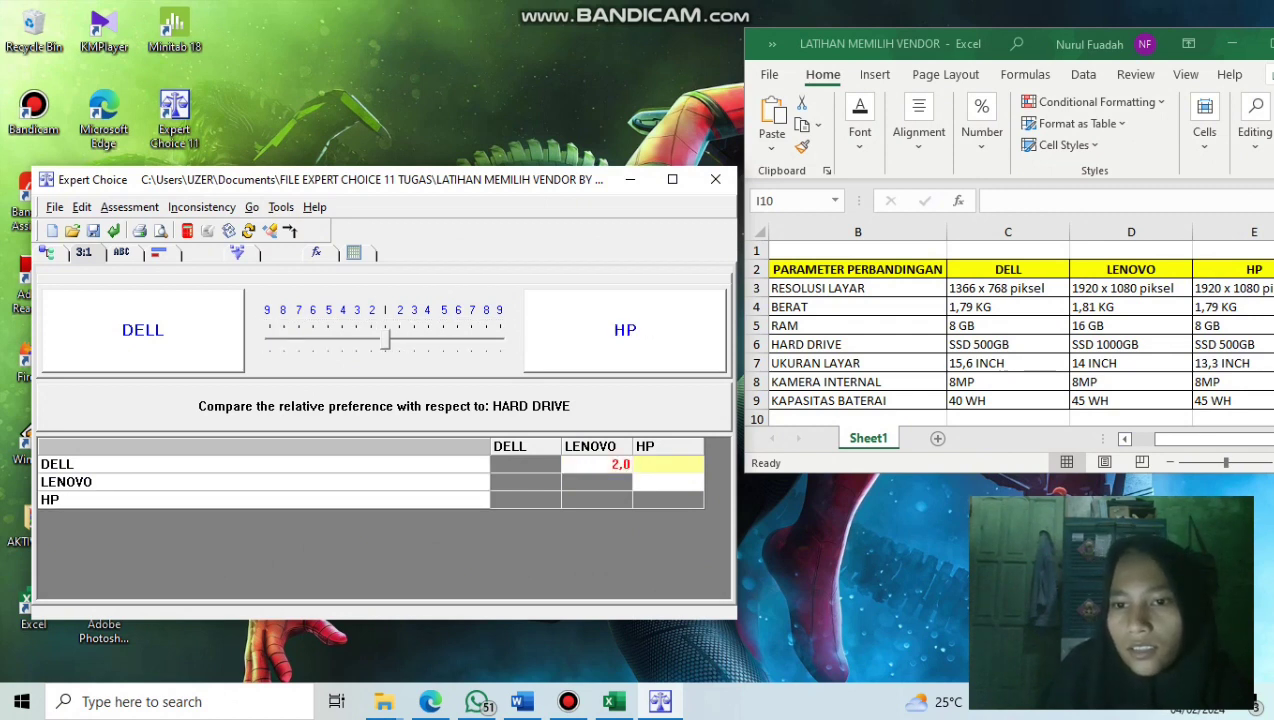
{"action": "type", "text": "1"}
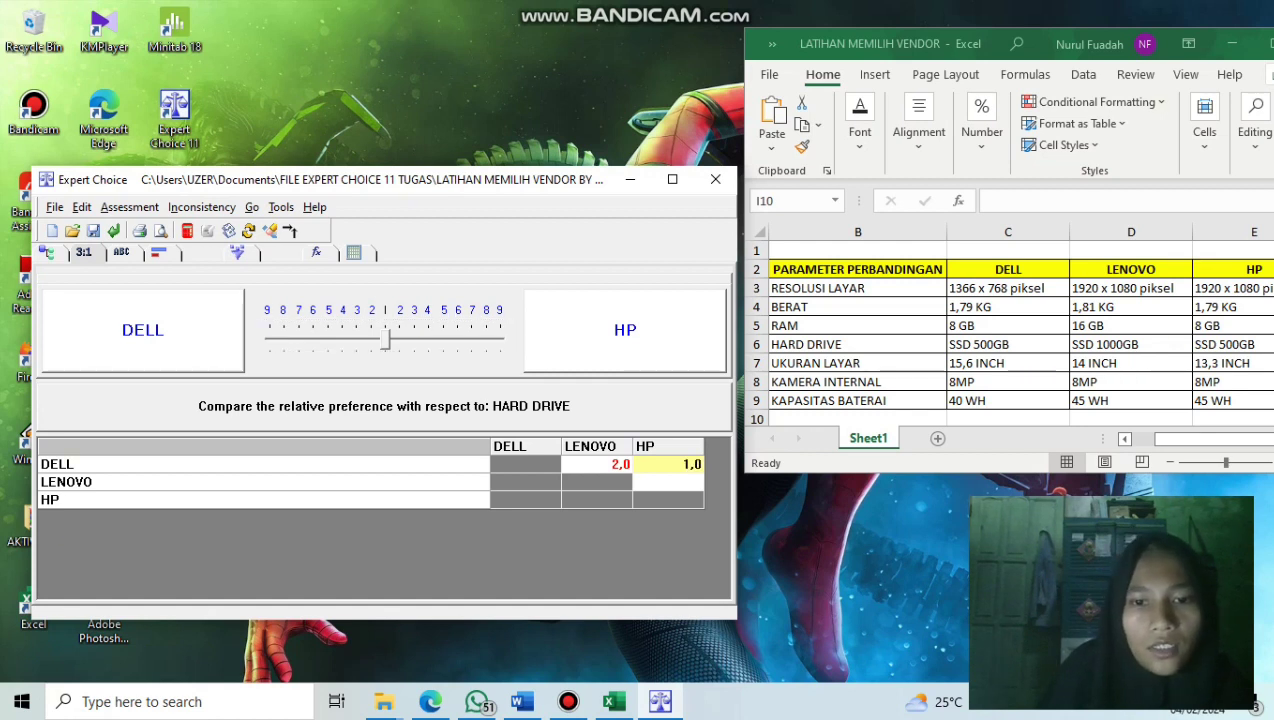
{"action": "key", "text": "Return"}
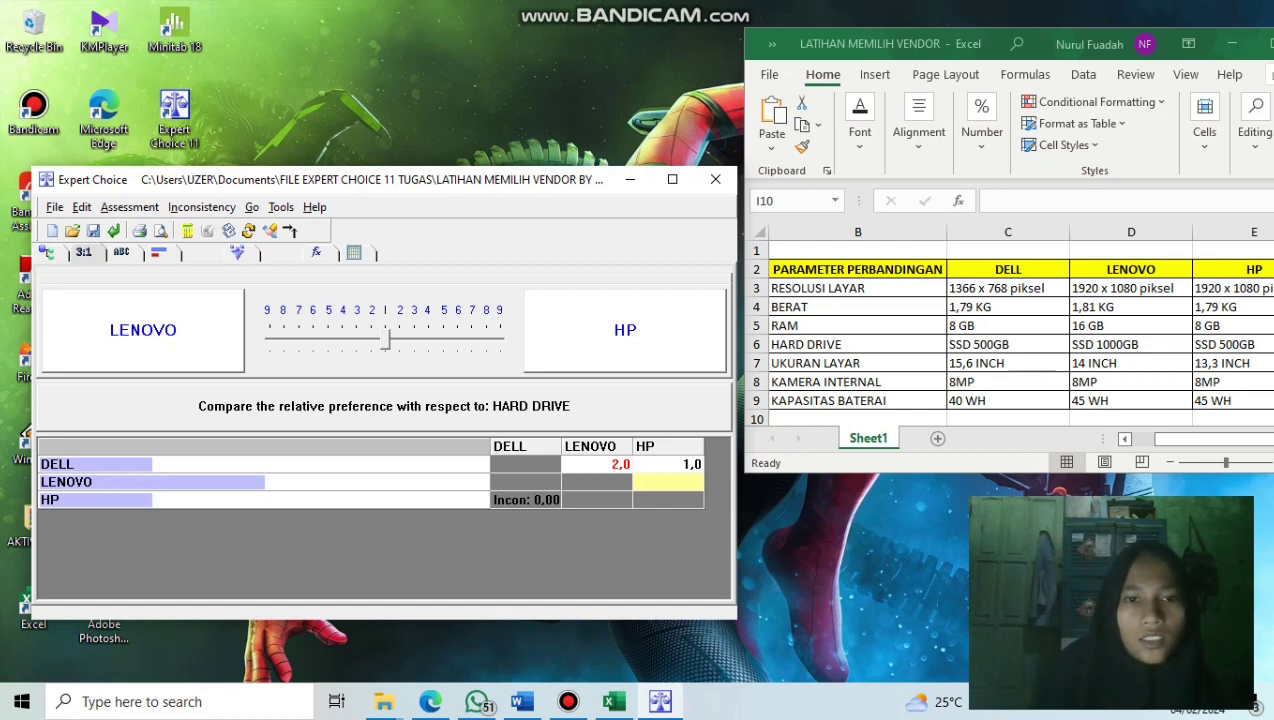
{"action": "type", "text": "2"}
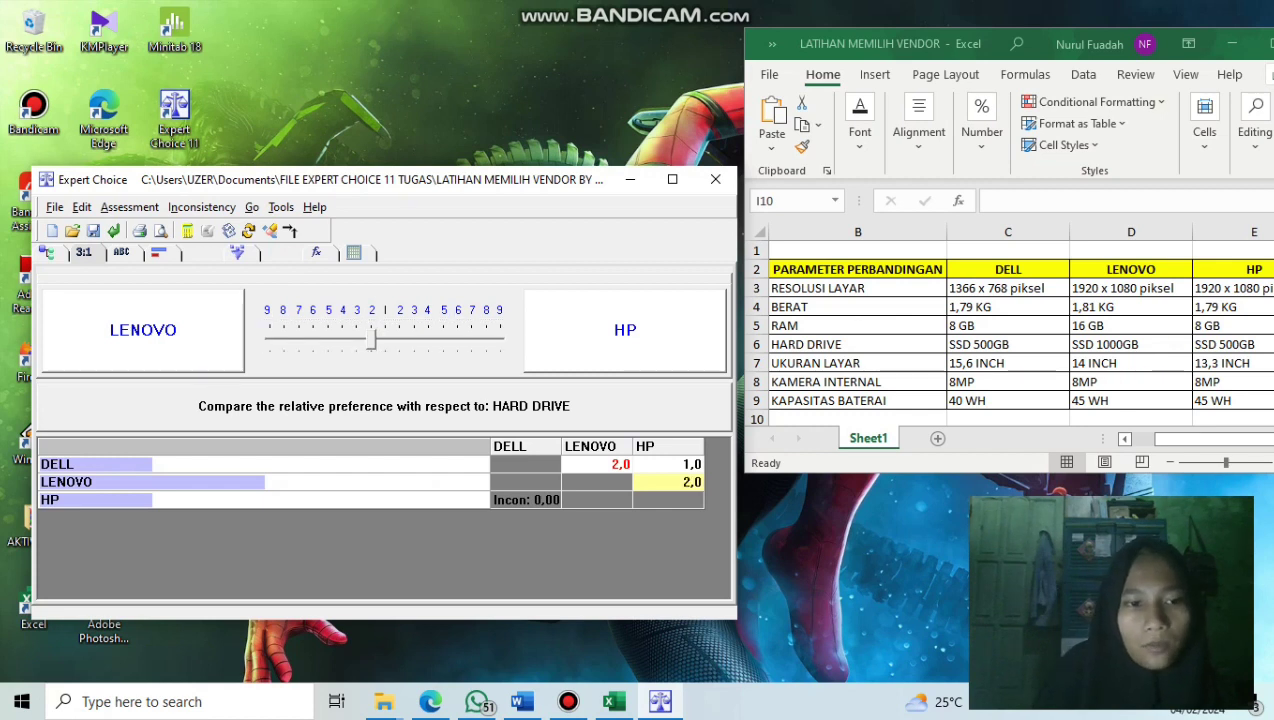
{"action": "key", "text": "Return"}
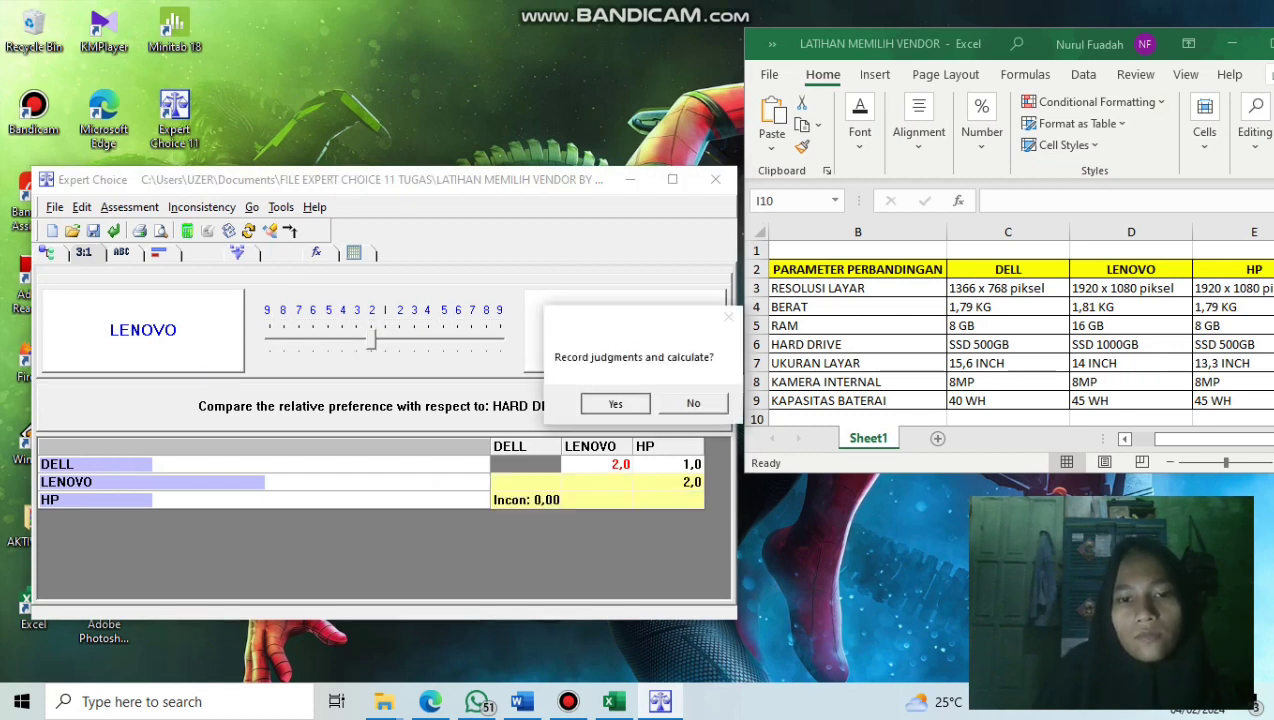
{"action": "key", "text": "Return"}
Compare the laptops on UKURAN LAYAR, rating LENOVO and HP each 2 over DELL and HP 2 over LENOVO, and record the judgments
{"action": "left_click", "coordinate": [174, 408]}
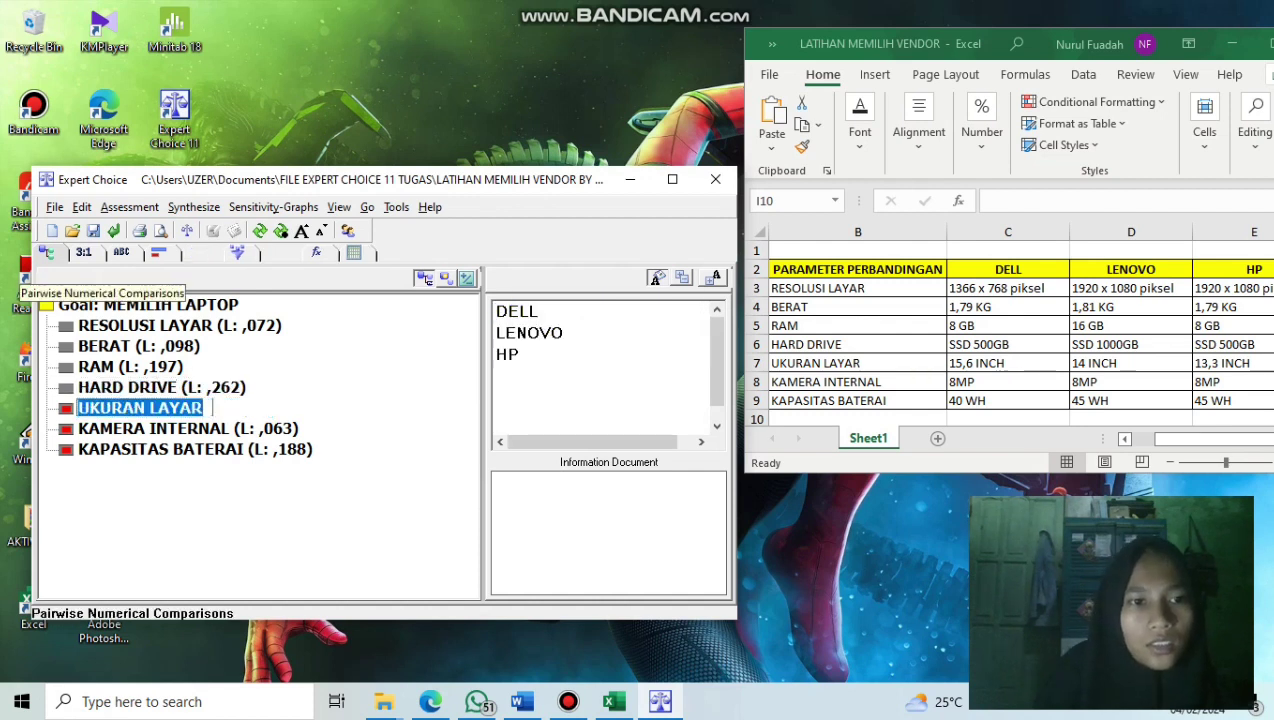
{"action": "left_click", "coordinate": [84, 253]}
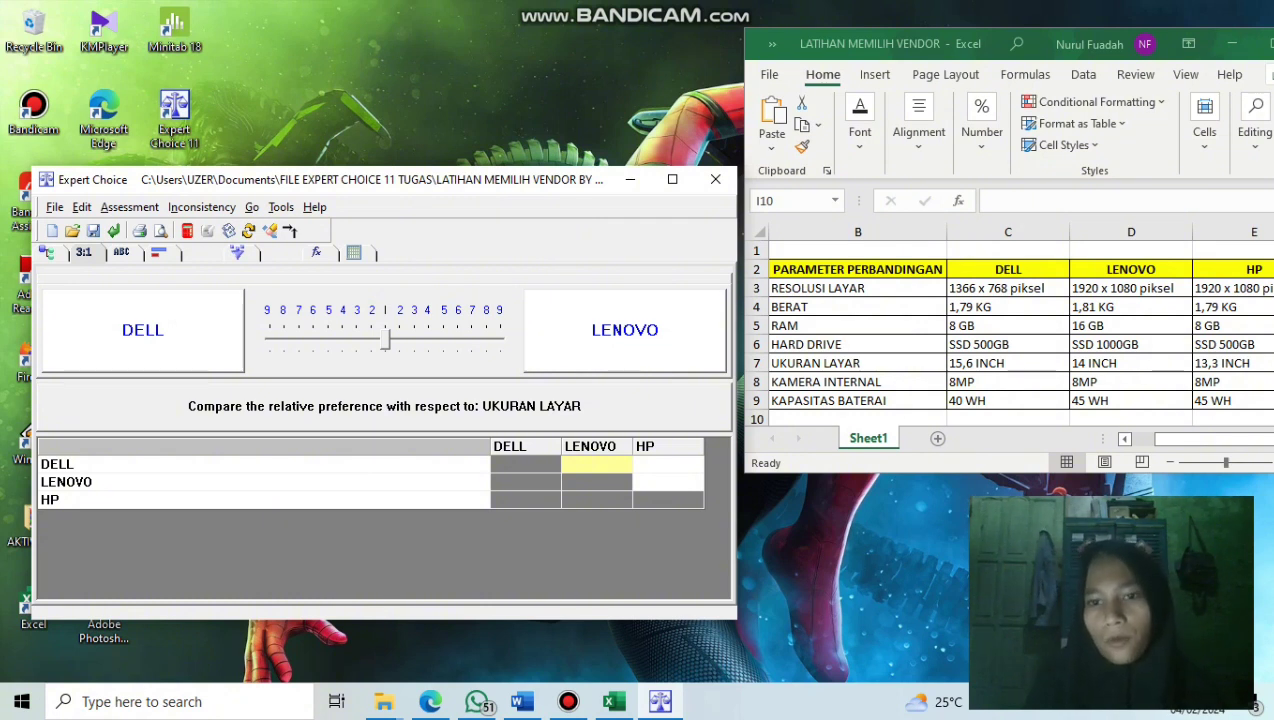
{"action": "left_click", "coordinate": [1026, 366]}
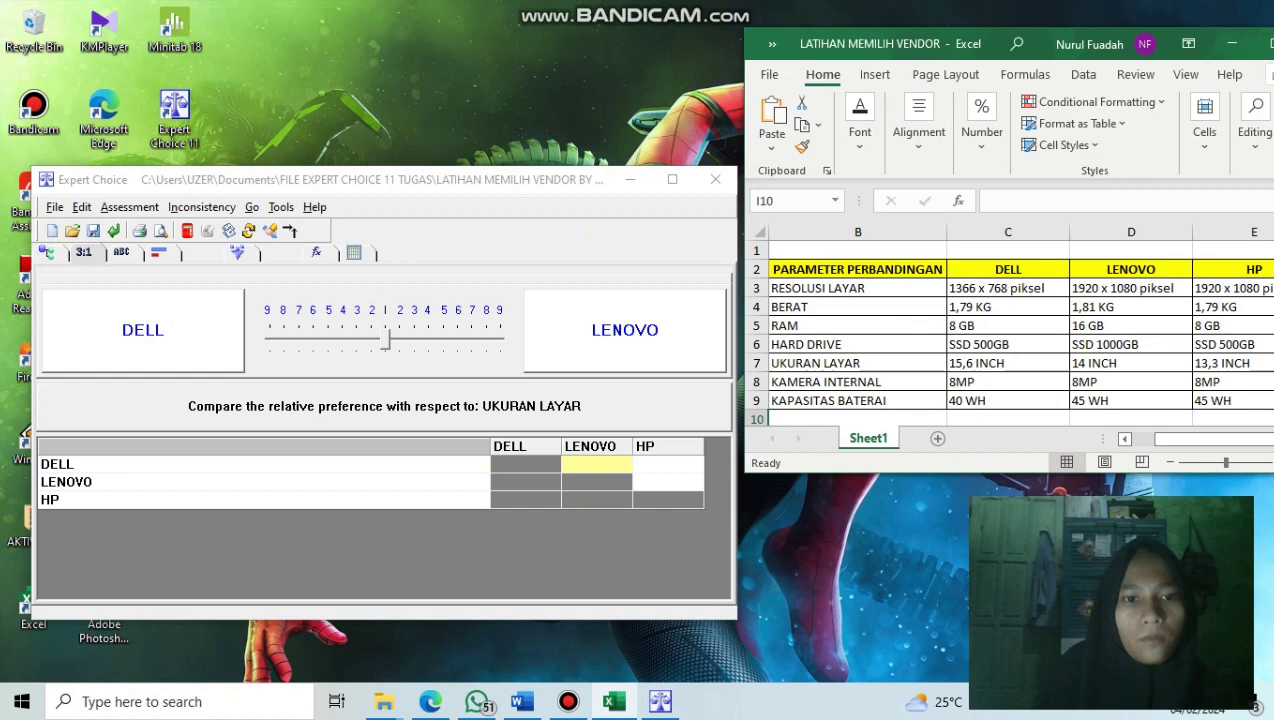
{"action": "left_click_drag", "start_coordinate": [385, 340], "coordinate": [399, 340]}
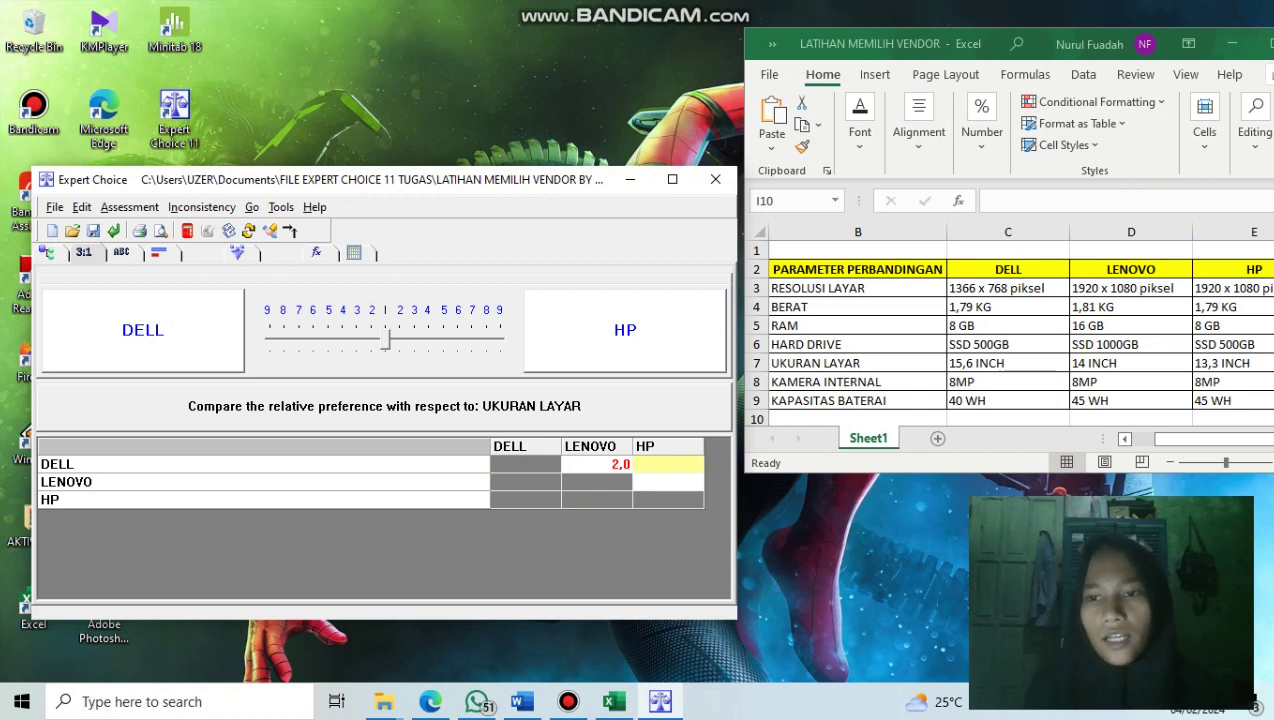
{"action": "left_click_drag", "start_coordinate": [385, 340], "coordinate": [400, 340]}
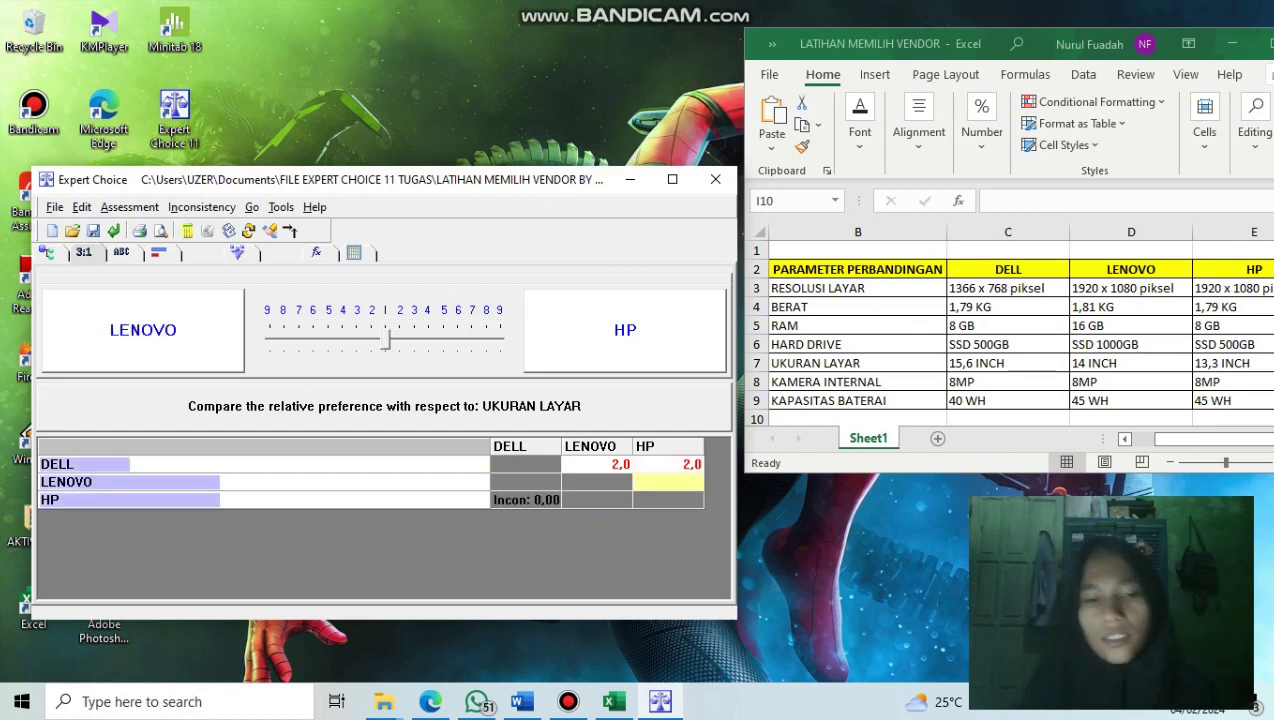
{"action": "left_click_drag", "start_coordinate": [385, 340], "coordinate": [400, 340]}
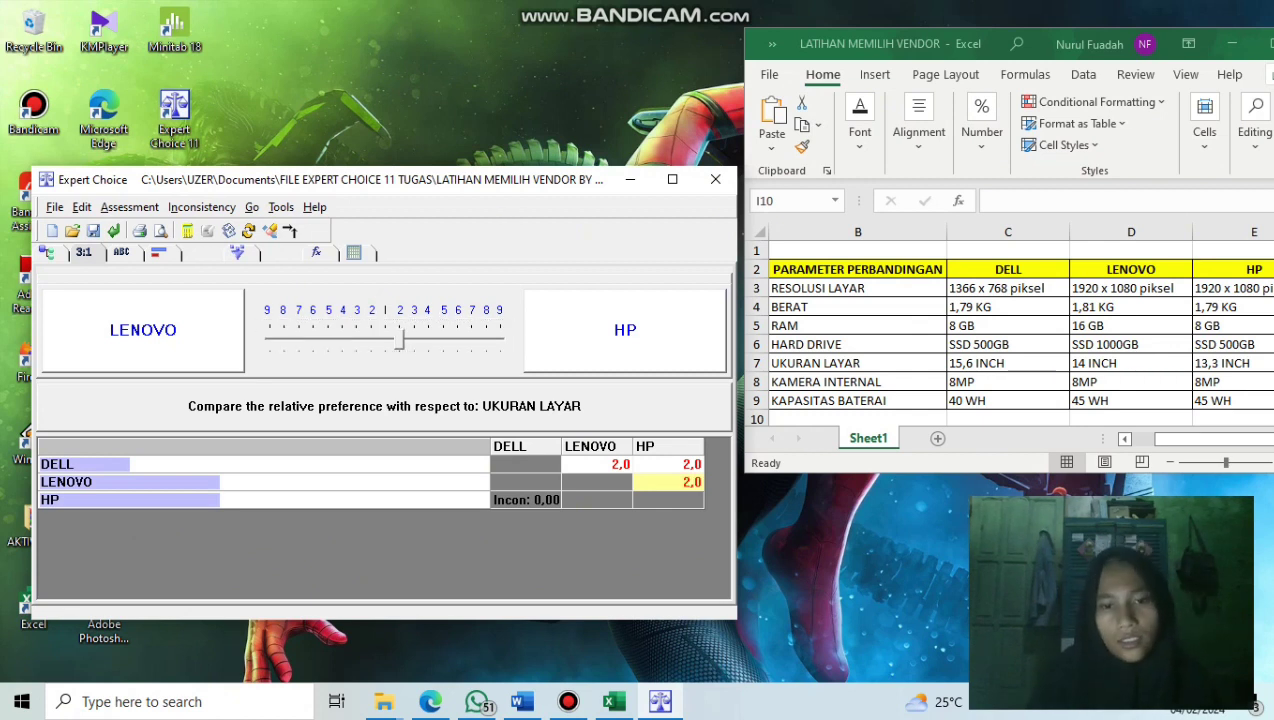
{"action": "left_click", "coordinate": [608, 401]}
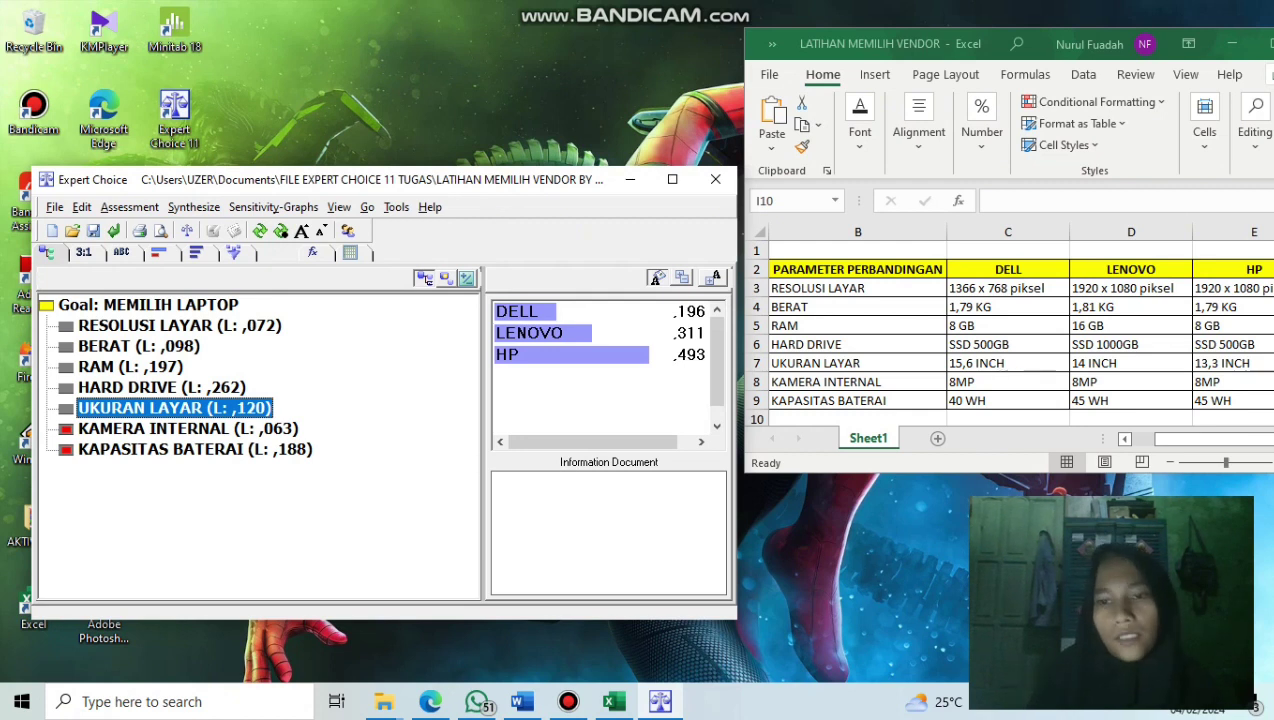
Compare the laptops on KAMERA INTERNAL, rating DELL, LENOVO and HP all equal (1) to each other, and record the judgments
{"action": "left_click", "coordinate": [188, 428]}
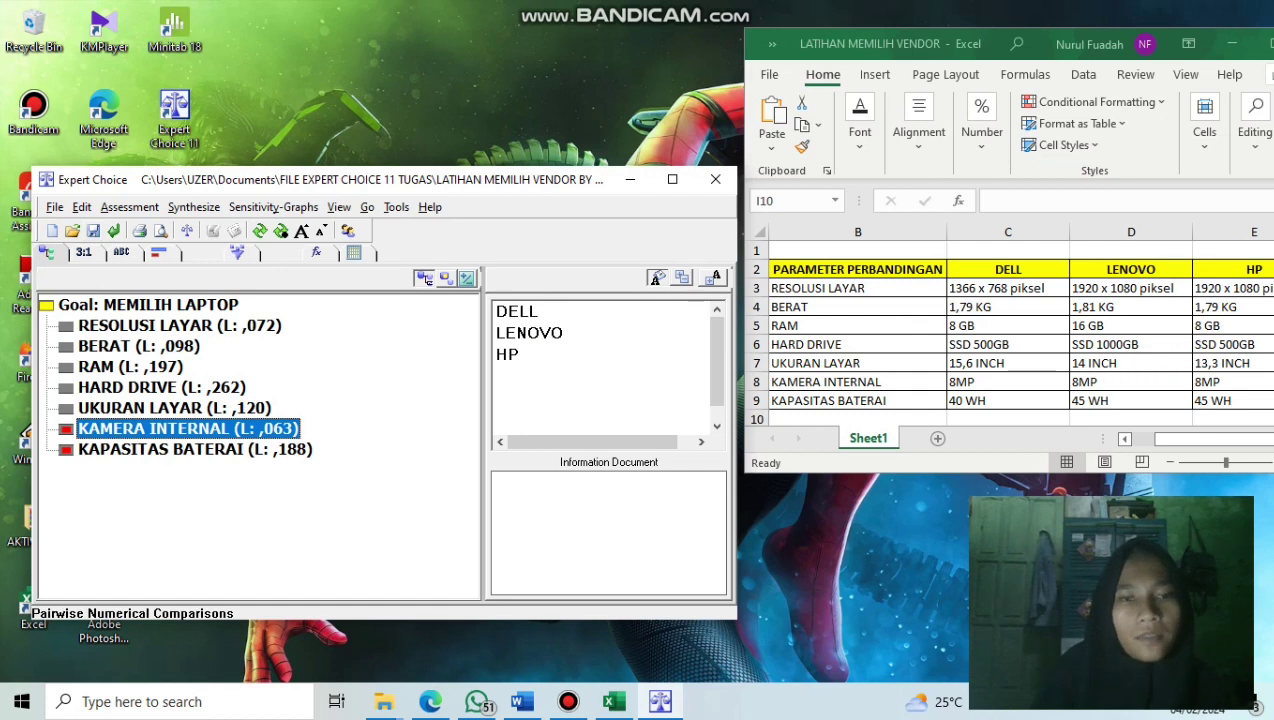
{"action": "left_click", "coordinate": [83, 252]}
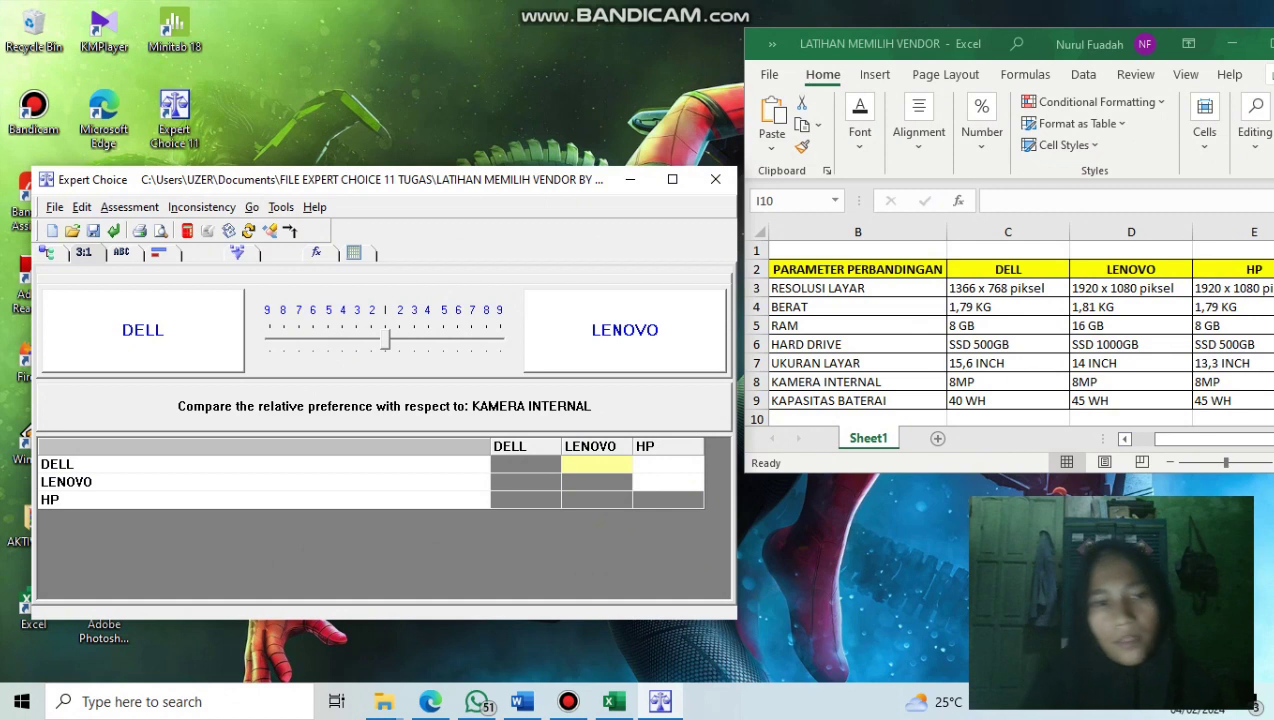
{"action": "type", "text": "1"}
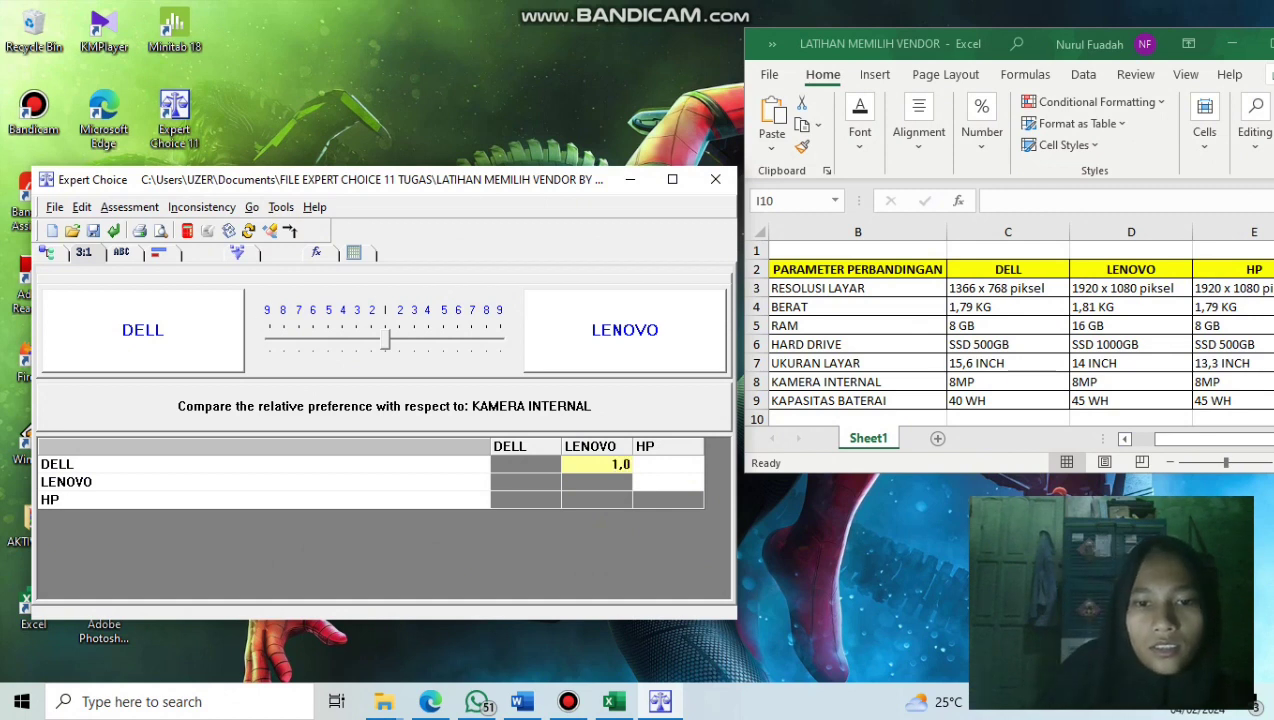
{"action": "key", "text": "Return"}
{"action": "type", "text": "1"}
{"action": "key", "text": "Return"}
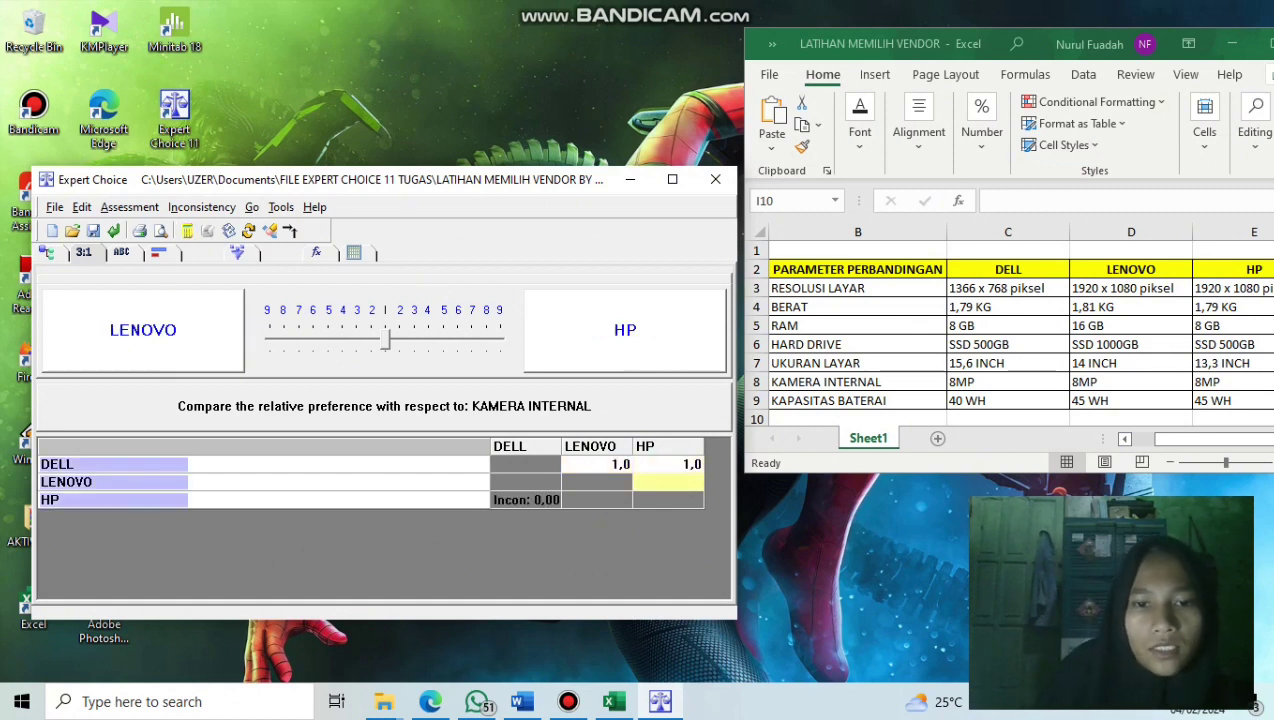
{"action": "type", "text": "1"}
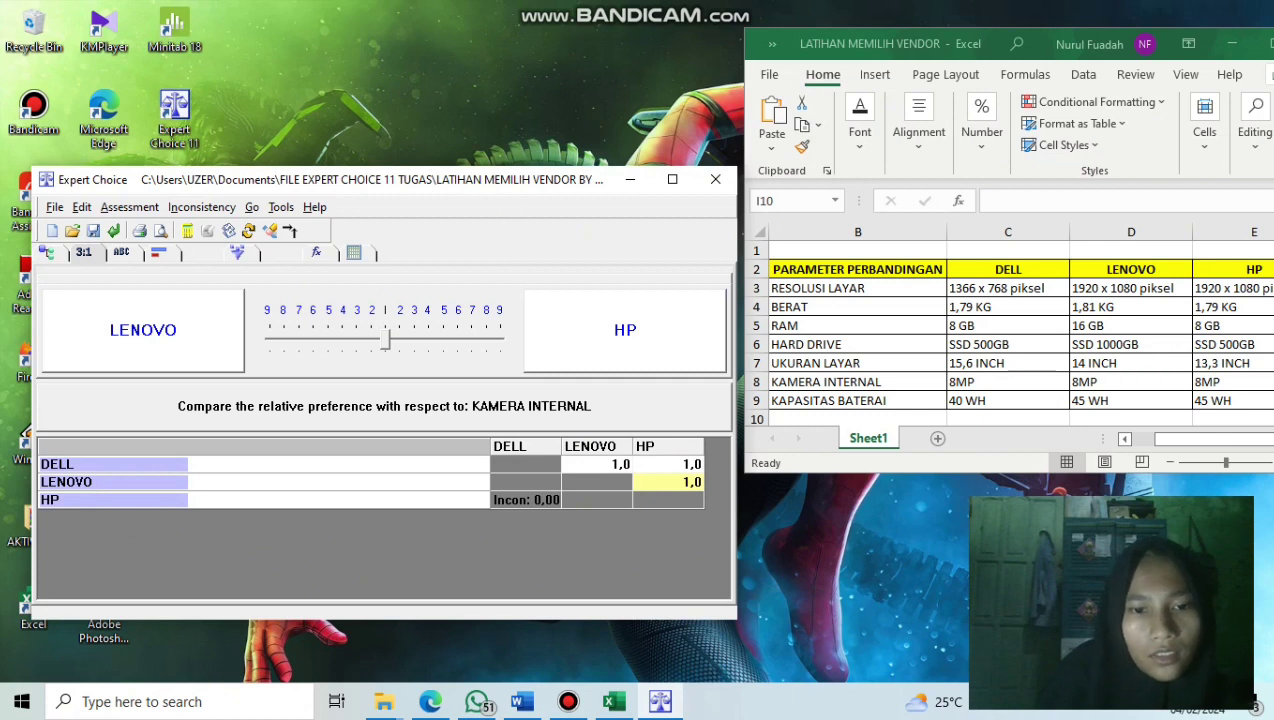
{"action": "key", "text": "Return"}
{"action": "key", "text": "Return"}
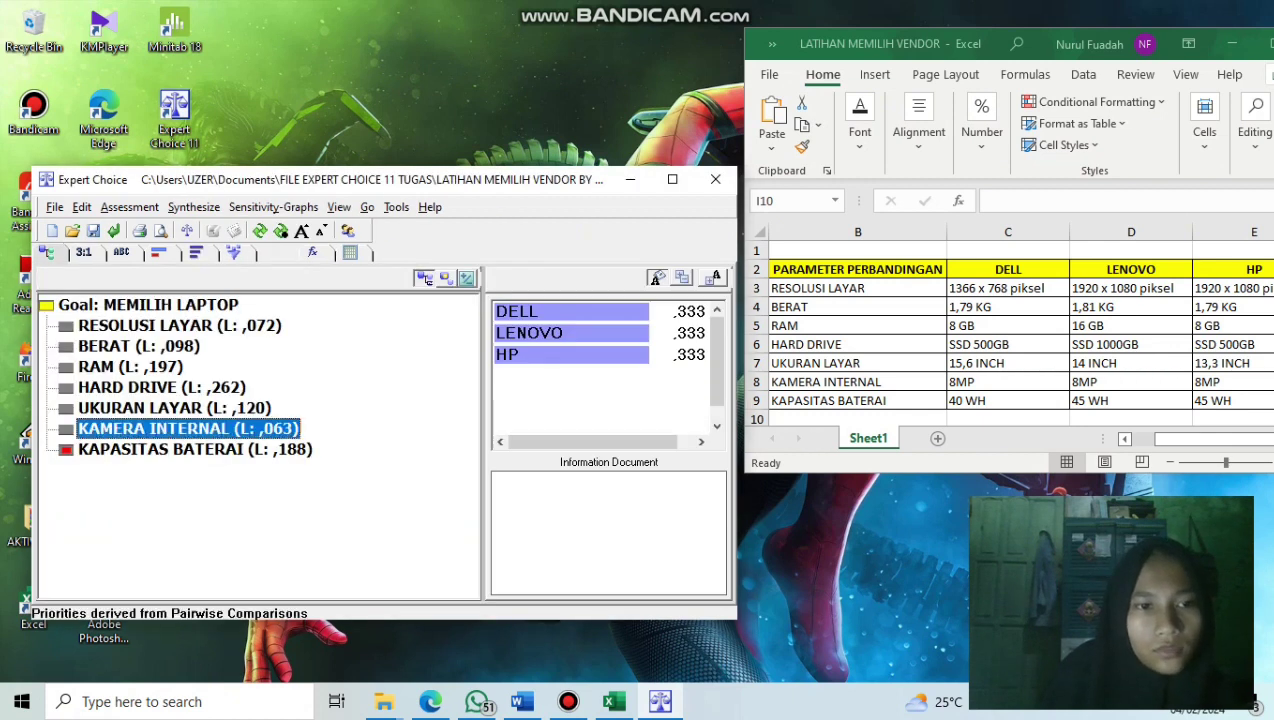
Compare the laptops on KAPASITAS BATERAI, rating LENOVO and HP each 2 over DELL and LENOVO equal (1) to HP, and record the judgments
{"action": "left_click", "coordinate": [195, 449]}
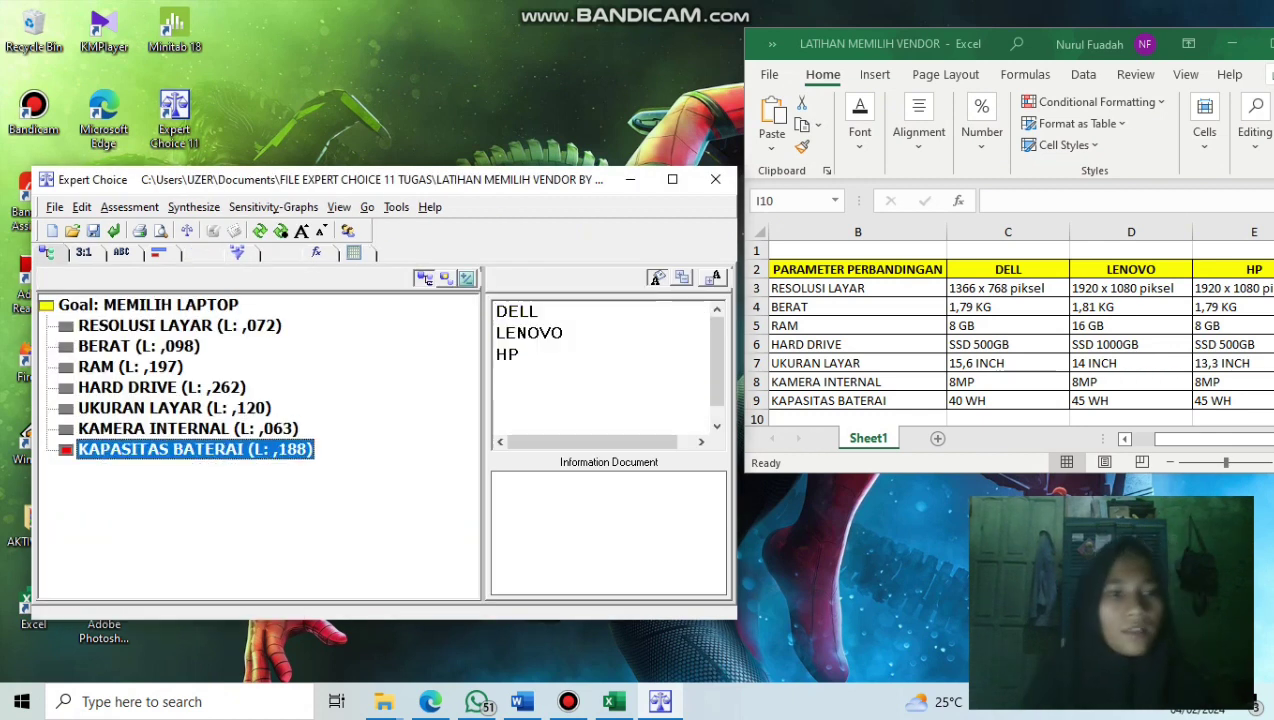
{"action": "left_click", "coordinate": [83, 252]}
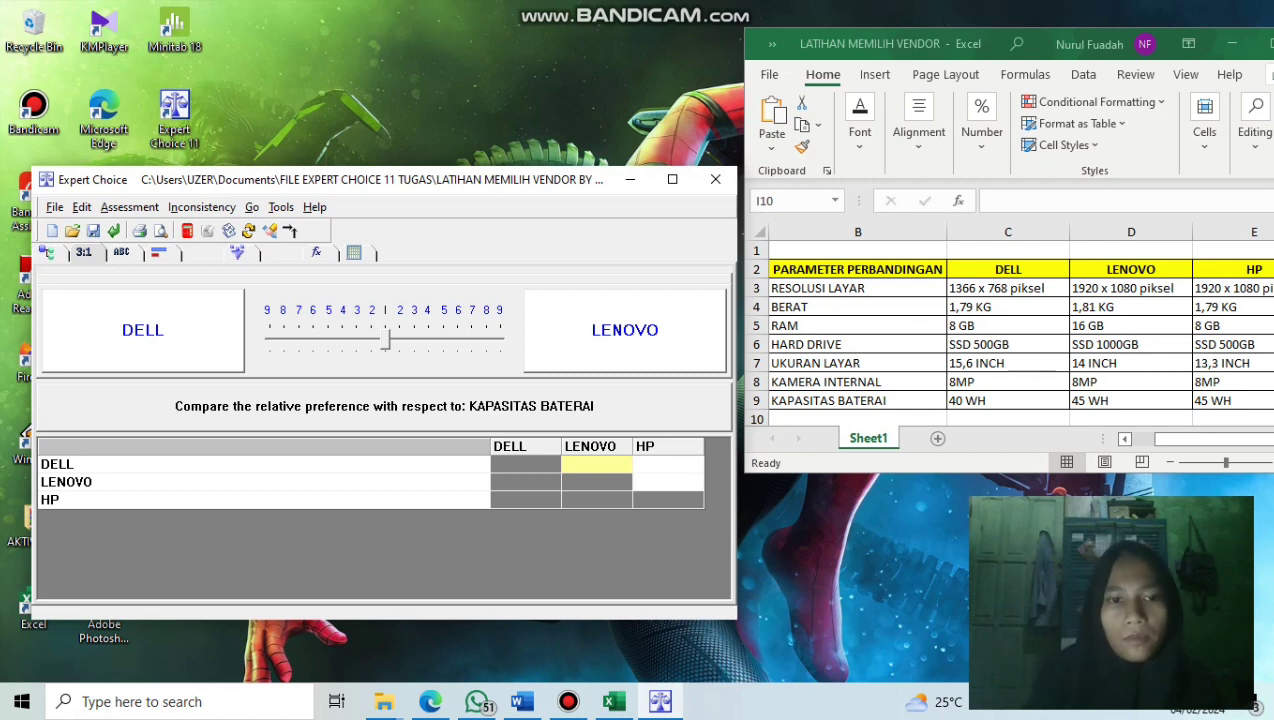
{"action": "key", "text": "Right"}
{"action": "key", "text": "Return"}
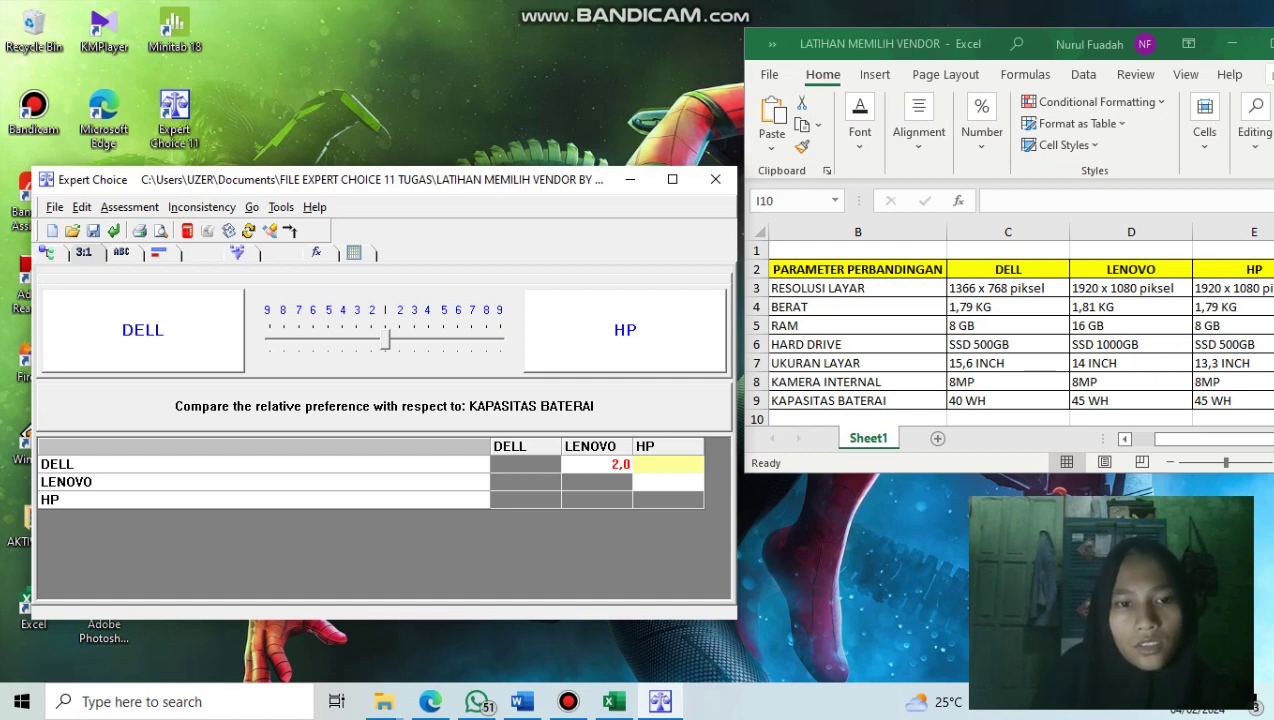
{"action": "type", "text": "2"}
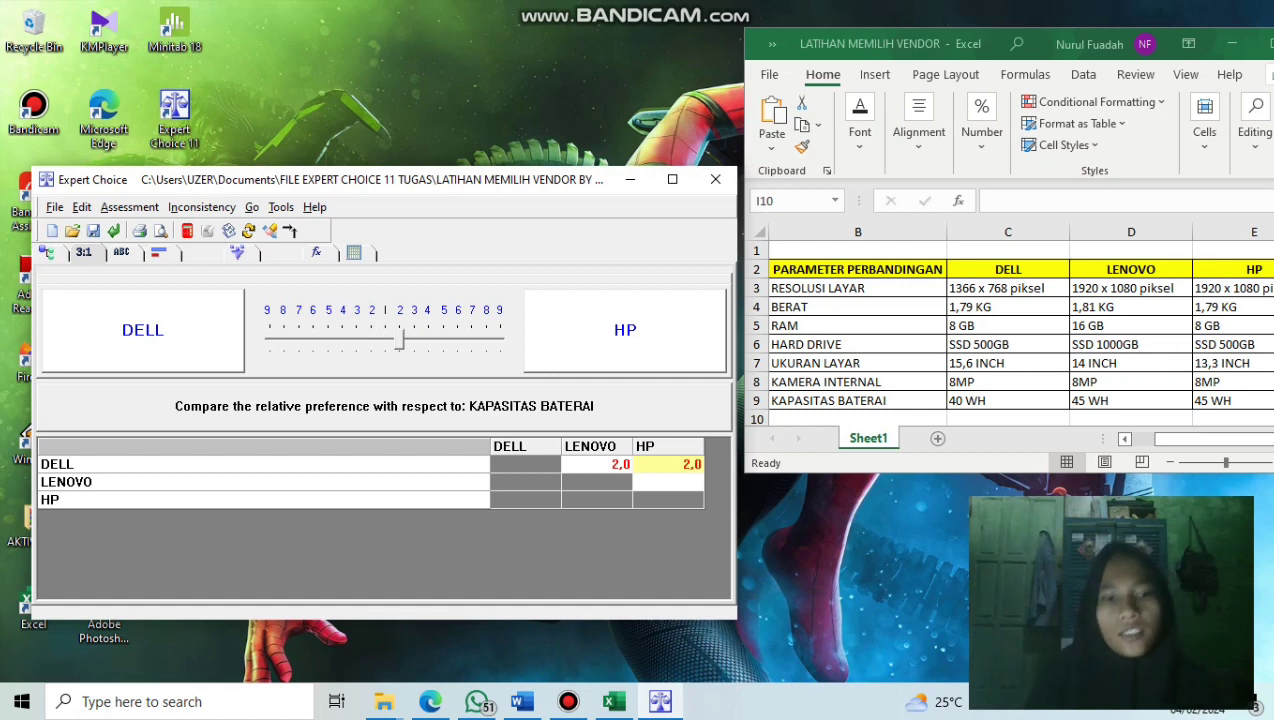
{"action": "key", "text": "Return"}
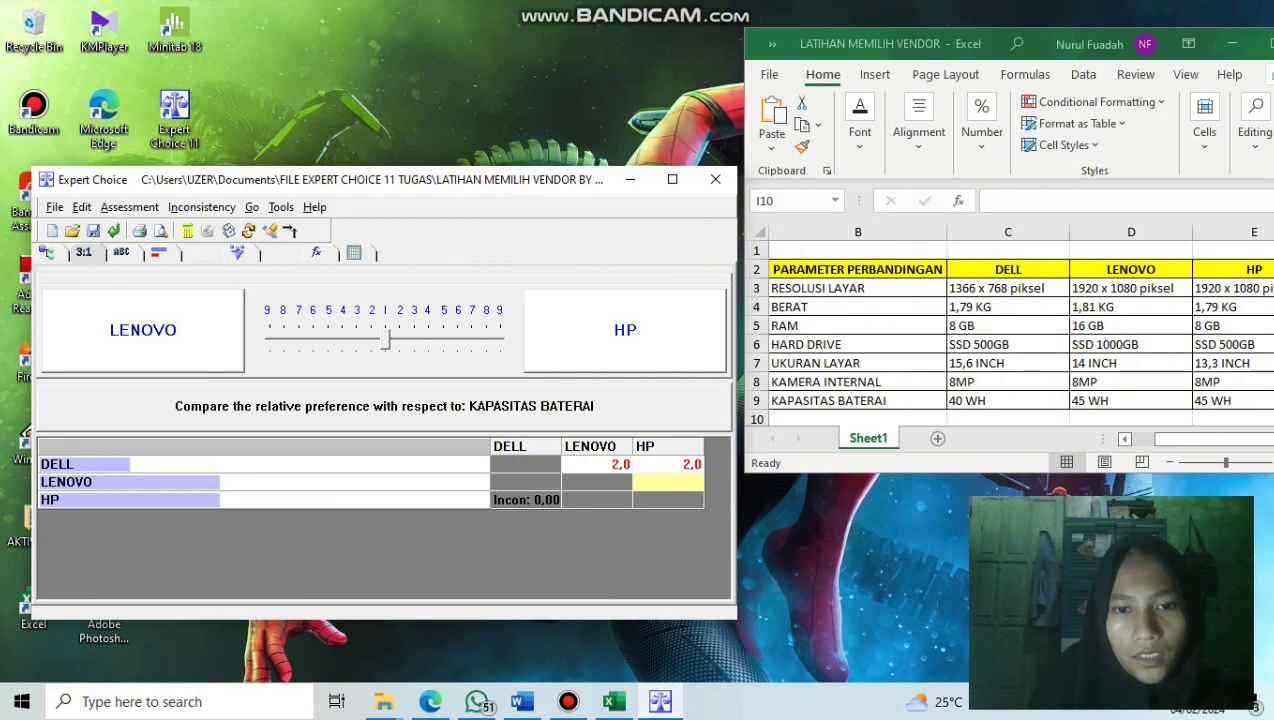
{"action": "left_click", "coordinate": [385, 340]}
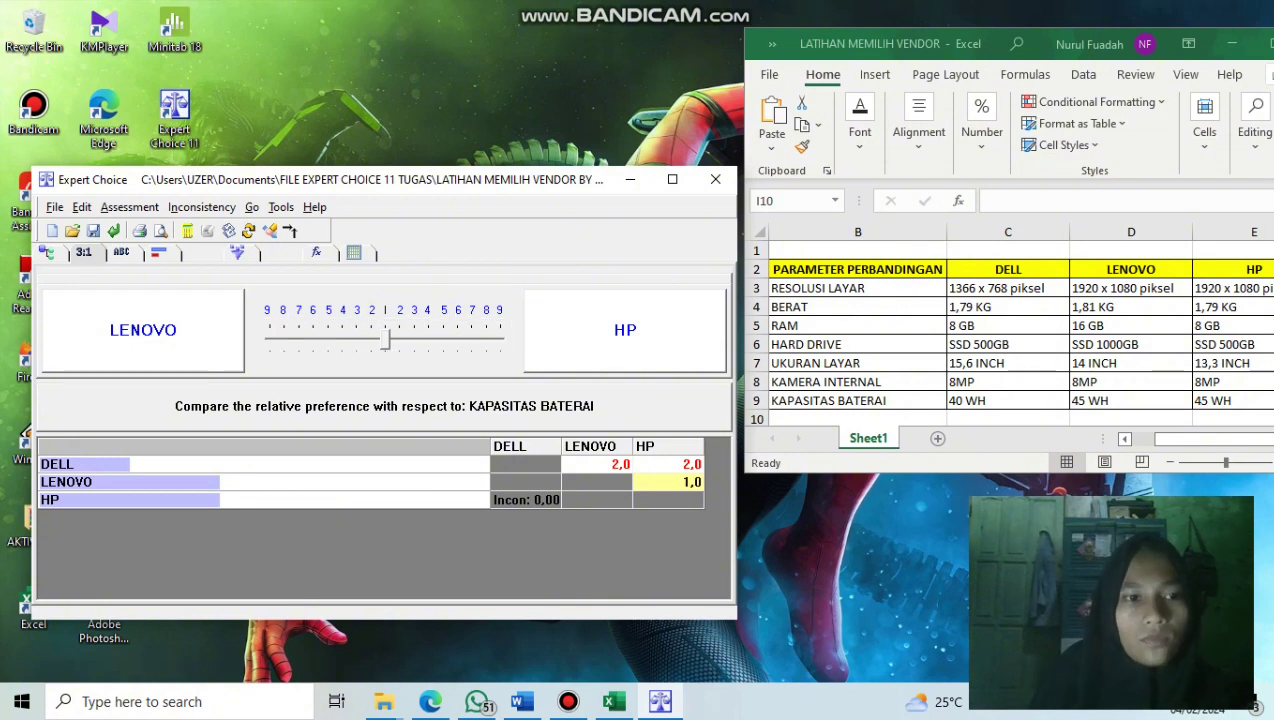
{"action": "left_click", "coordinate": [187, 231]}
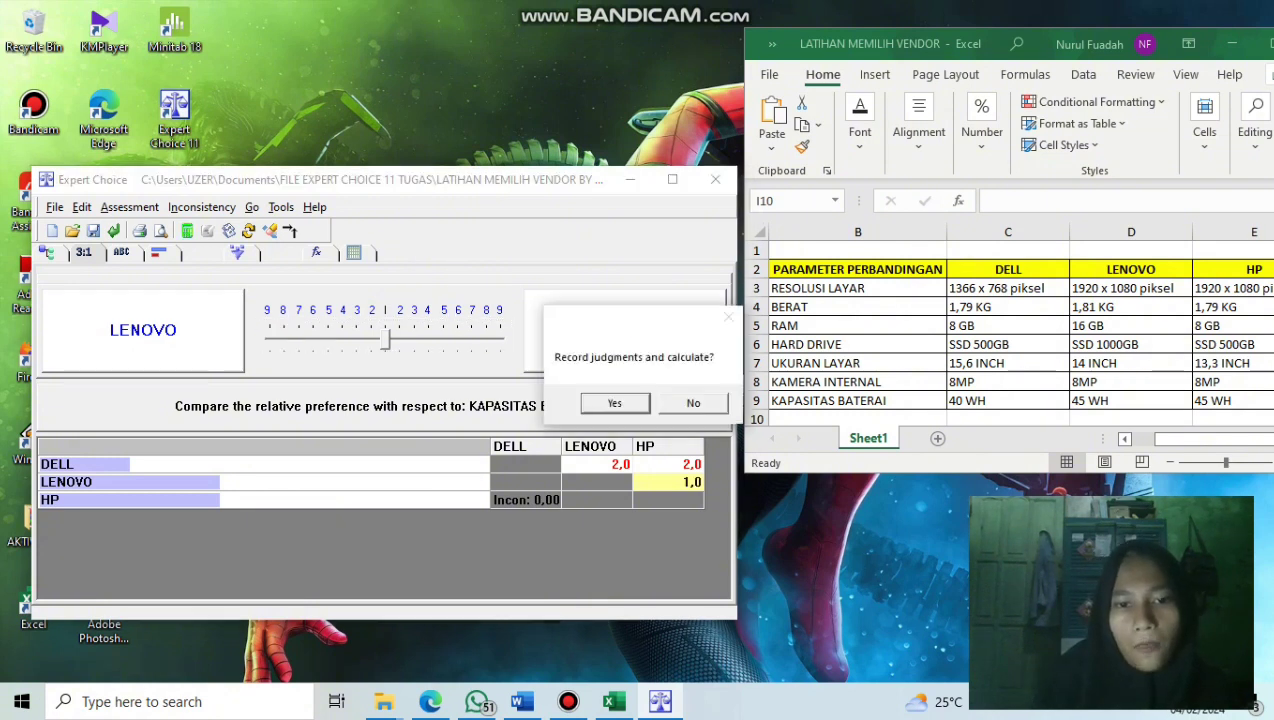
{"action": "key", "text": "Return"}
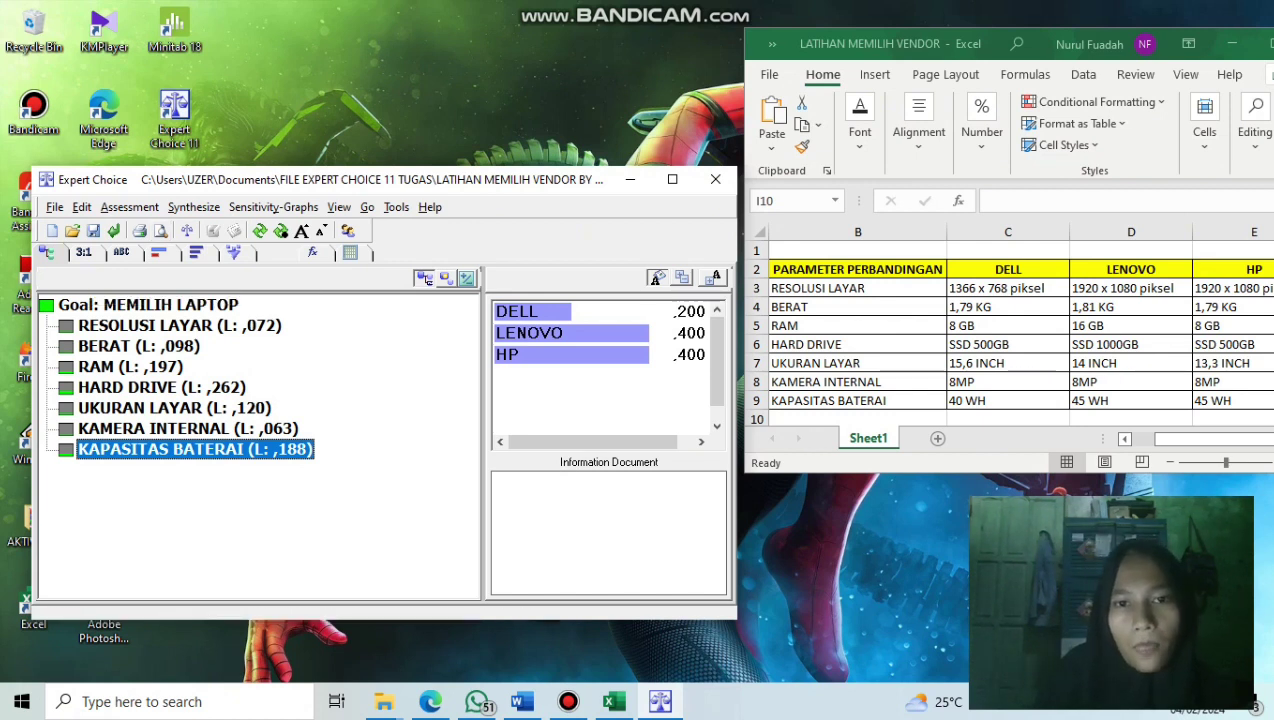
Maximize the model window and open the four sensitivity graphs for the goal MEMILIH LAPTOP
{"action": "left_click", "coordinate": [672, 180]}
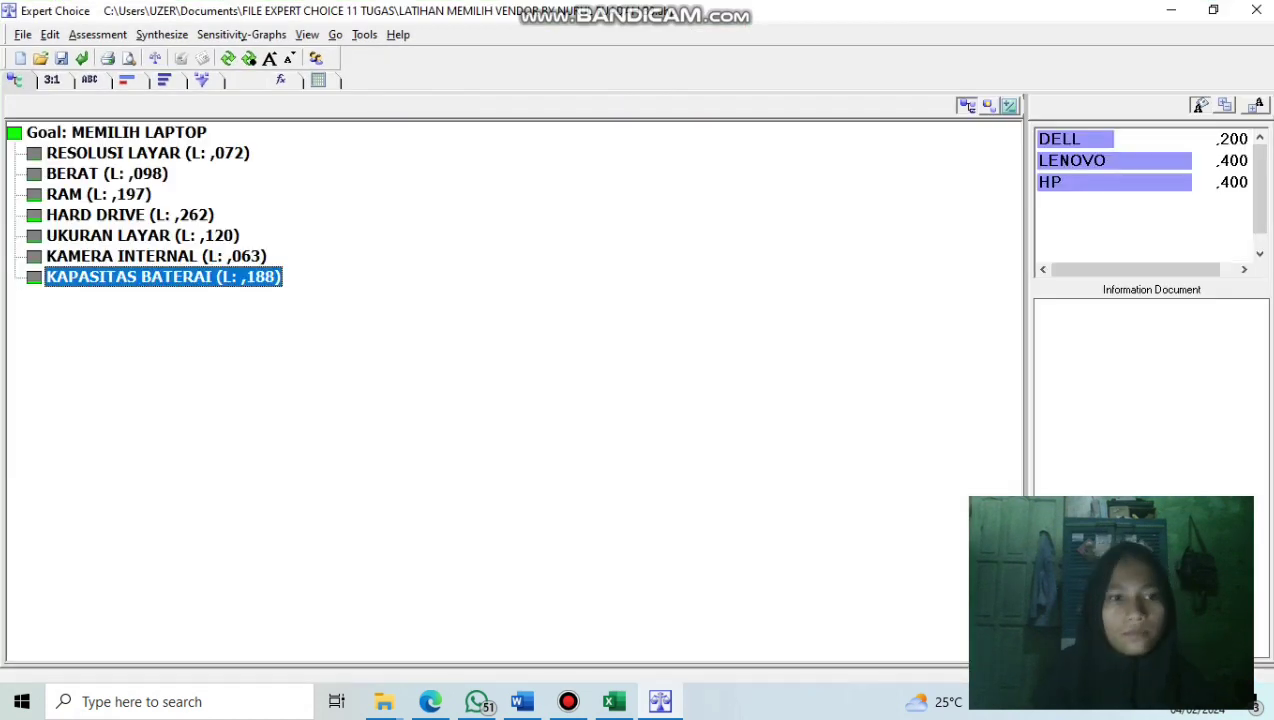
{"action": "left_click", "coordinate": [117, 132]}
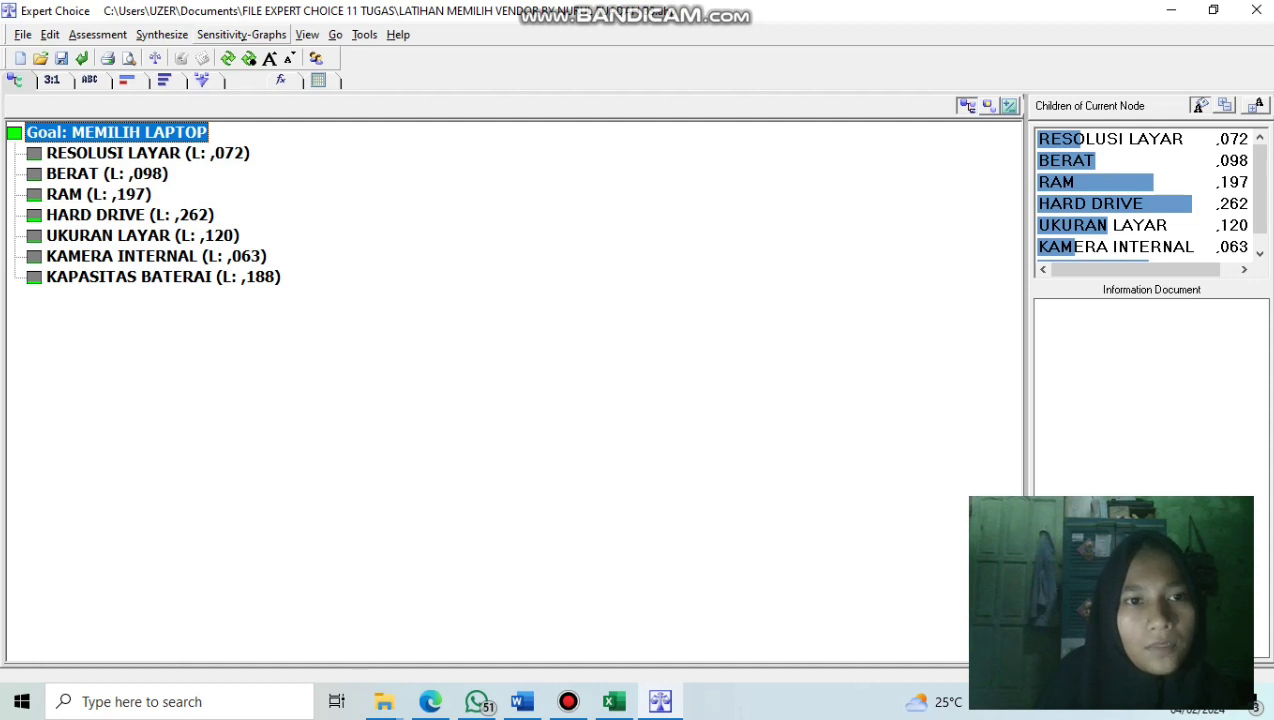
{"action": "left_click", "coordinate": [241, 34]}
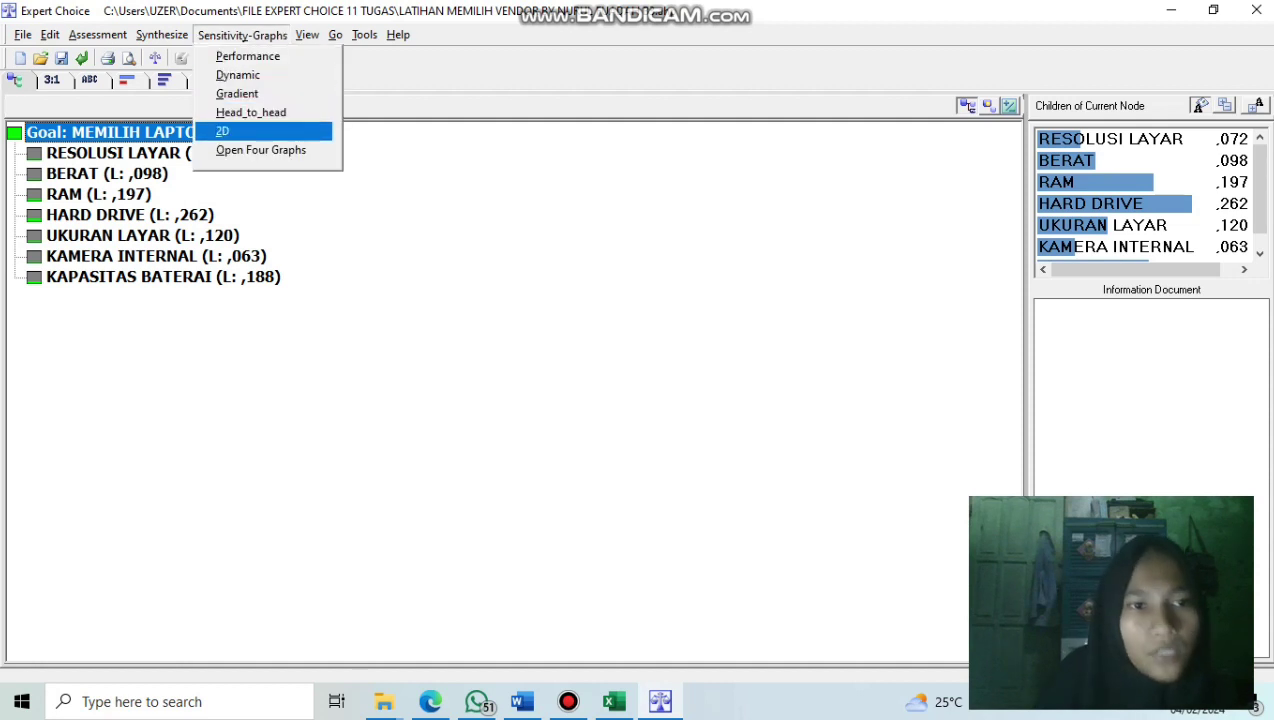
{"action": "left_click", "coordinate": [260, 149]}
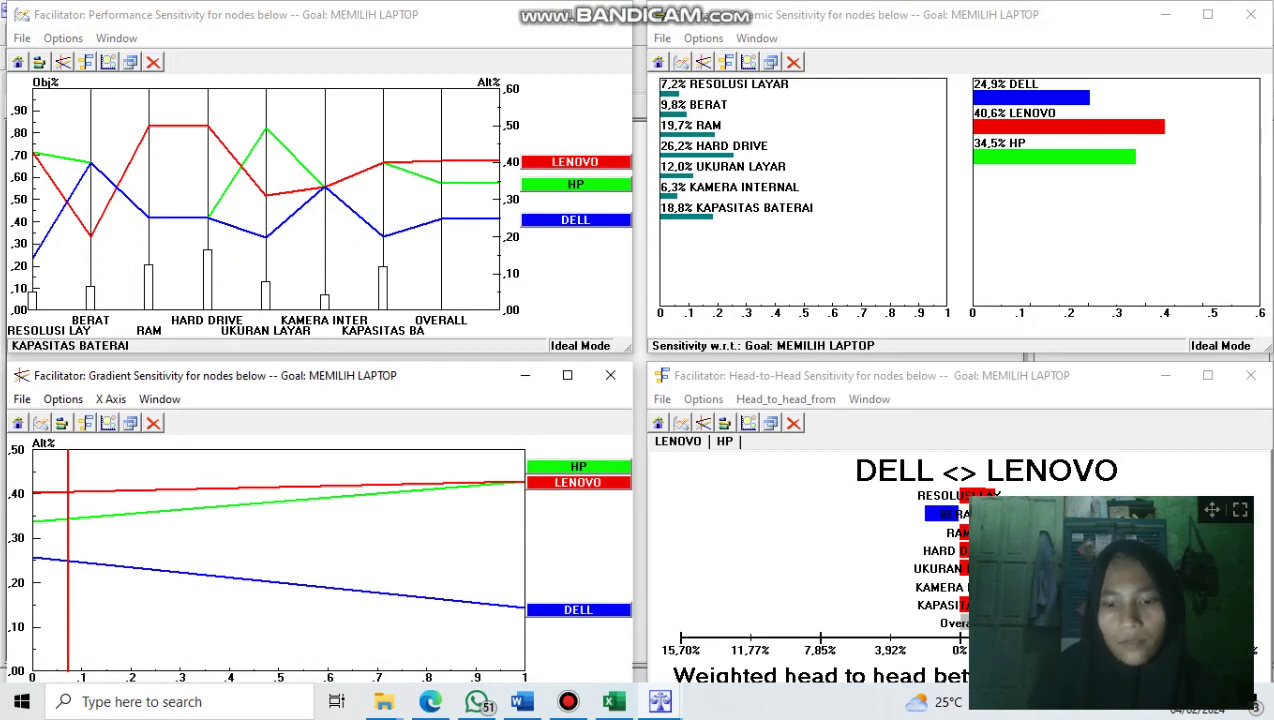
{"action": "left_click_drag", "start_coordinate": [1211, 510], "coordinate": [1233, 268]}
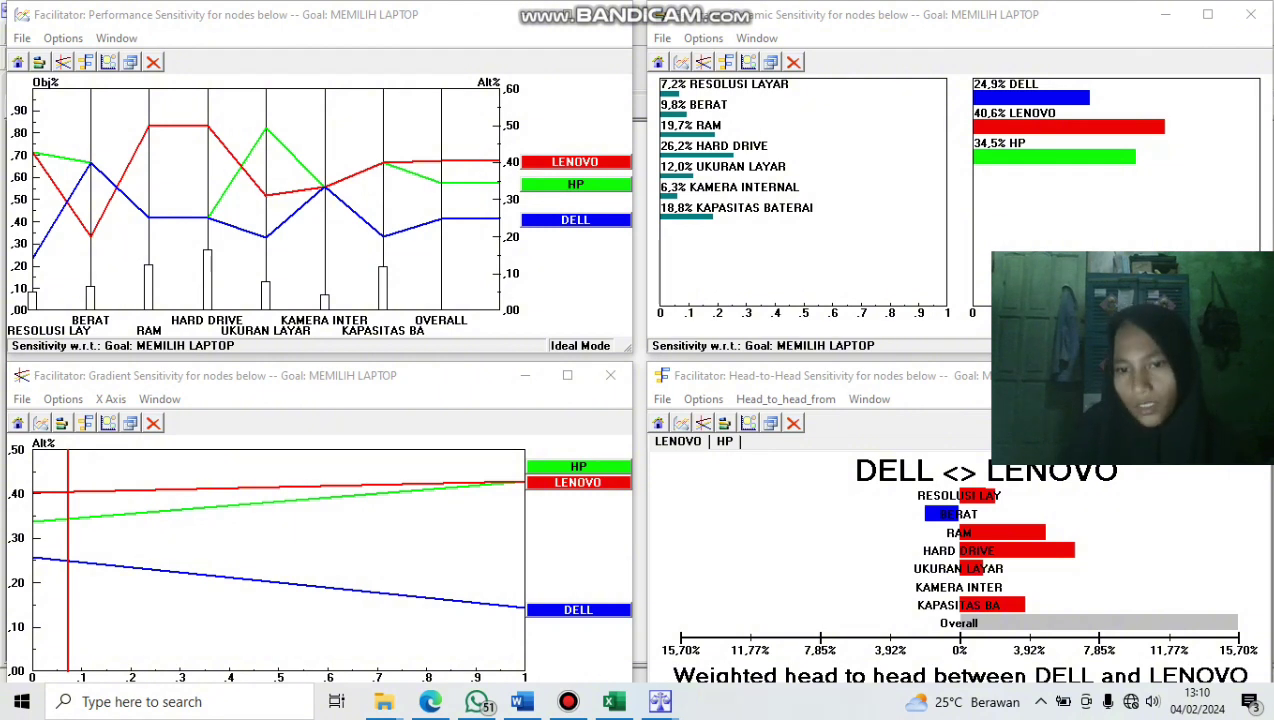
{"action": "left_click_drag", "start_coordinate": [1234, 264], "coordinate": [979, 102]}
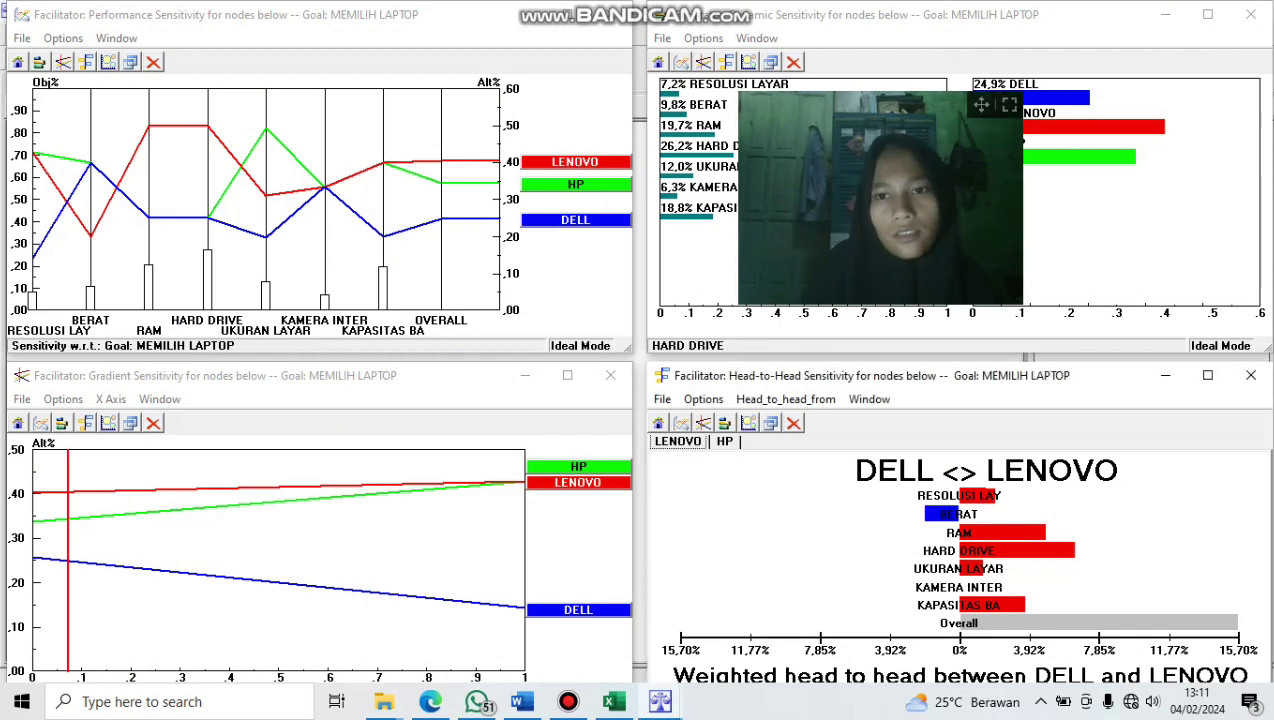
{"action": "left_click_drag", "start_coordinate": [981, 104], "coordinate": [1157, 170]}
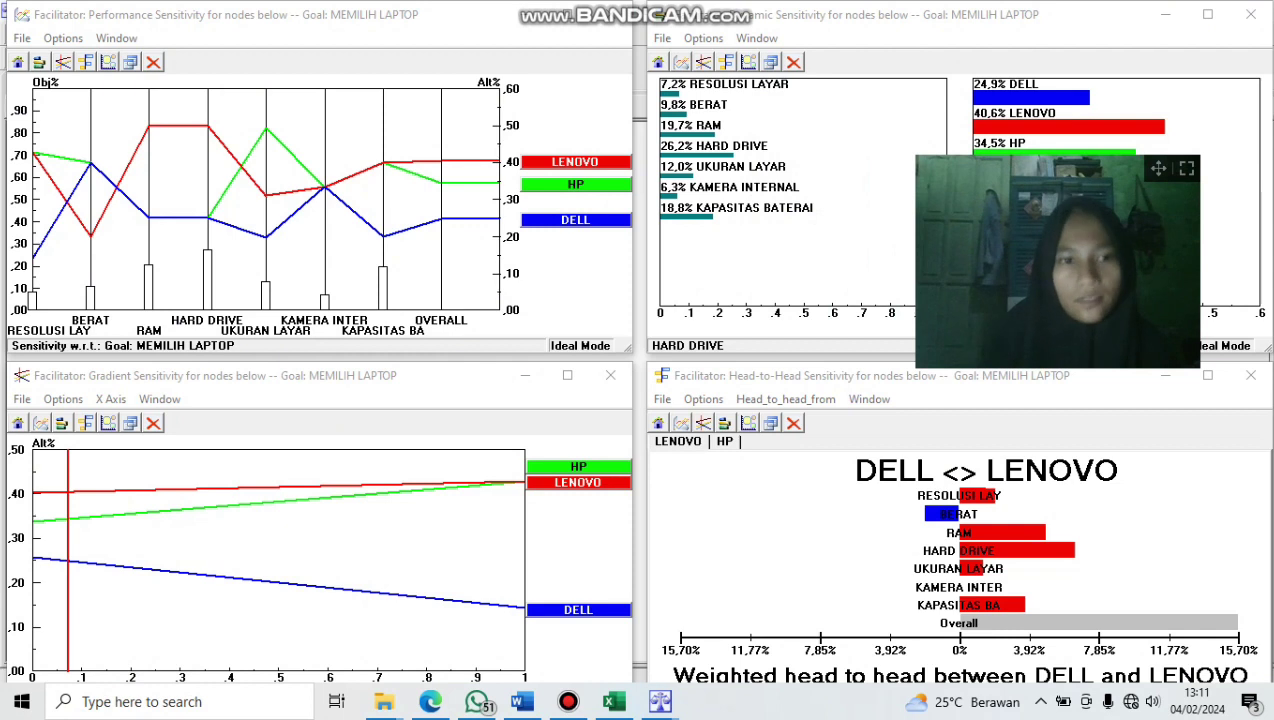
Switch to the Excel workbook LATIHAN MEMILIH VENDOR and examine the pasted performance, dynamic, gradient and head-to-head sensitivity graphs
{"action": "key", "text": "alt+Tab"}
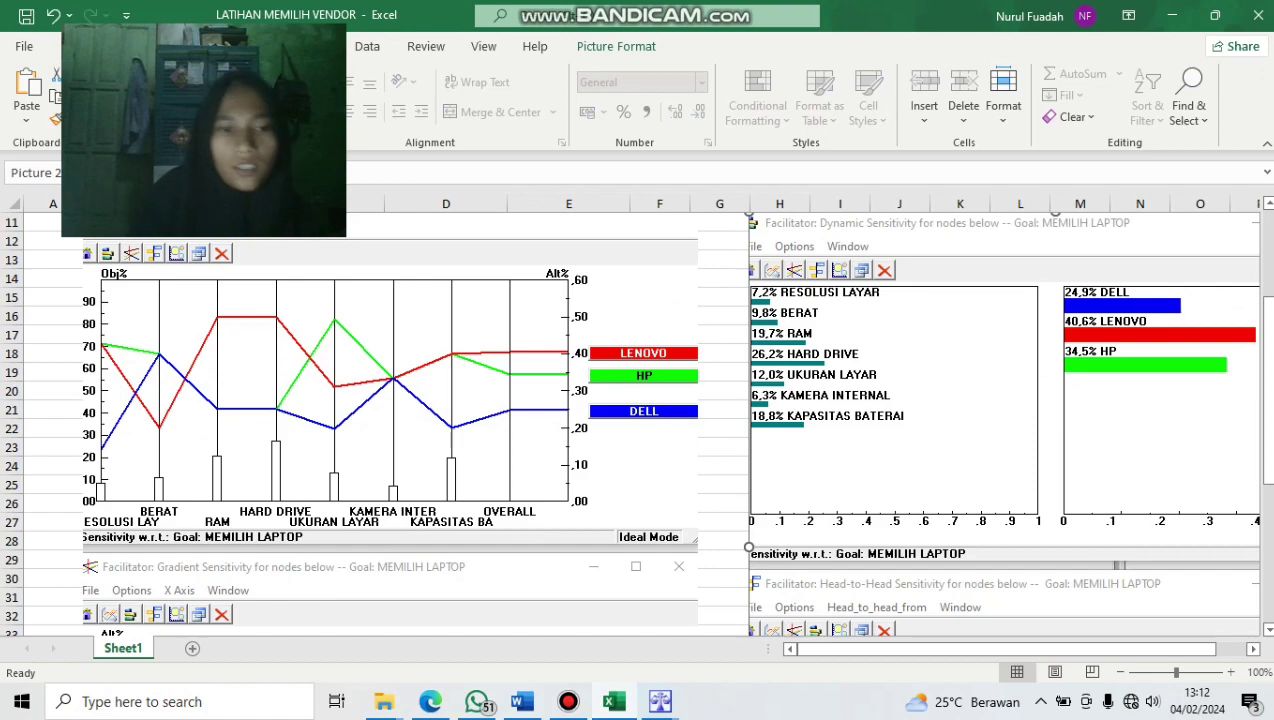
{"action": "scroll", "coordinate": [640, 420], "scroll_direction": "down", "scroll_amount": 5}
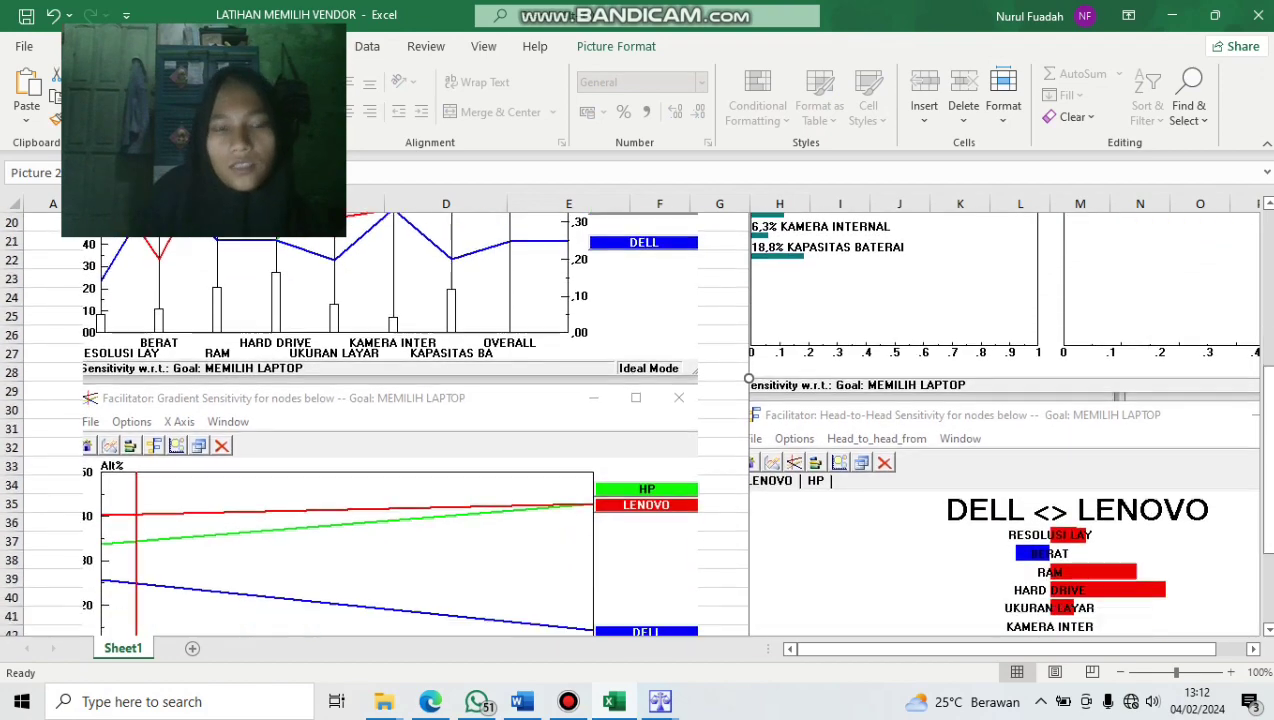
{"action": "scroll", "coordinate": [640, 420], "scroll_direction": "up", "scroll_amount": 3}
{"action": "scroll", "coordinate": [640, 420], "scroll_direction": "up", "scroll_amount": 1}
{"action": "scroll", "coordinate": [640, 420], "scroll_direction": "right", "scroll_amount": 5}
{"action": "scroll", "coordinate": [640, 420], "scroll_direction": "left", "scroll_amount": 5}
{"action": "scroll", "coordinate": [640, 420], "scroll_direction": "down", "scroll_amount": 1}
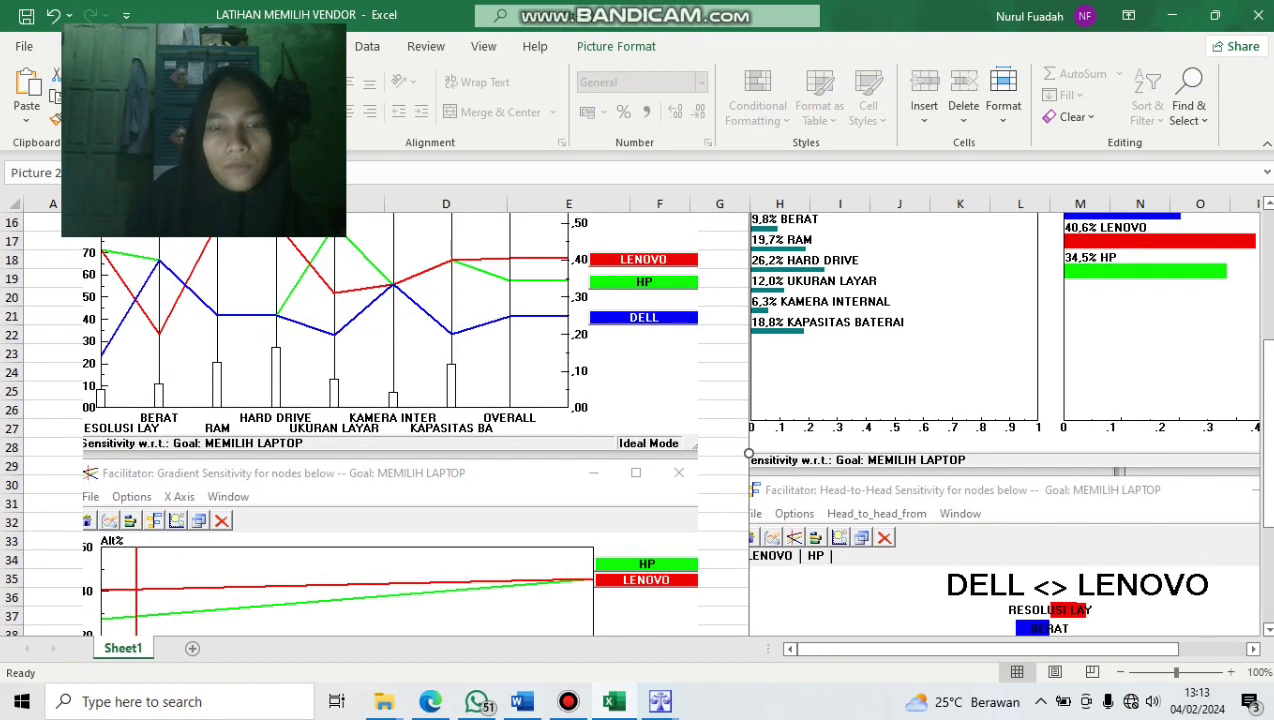
{"action": "scroll", "coordinate": [640, 420], "scroll_direction": "right", "scroll_amount": 5}
{"action": "scroll", "coordinate": [640, 420], "scroll_direction": "left", "scroll_amount": 5}
{"action": "scroll", "coordinate": [640, 420], "scroll_direction": "up", "scroll_amount": 2}
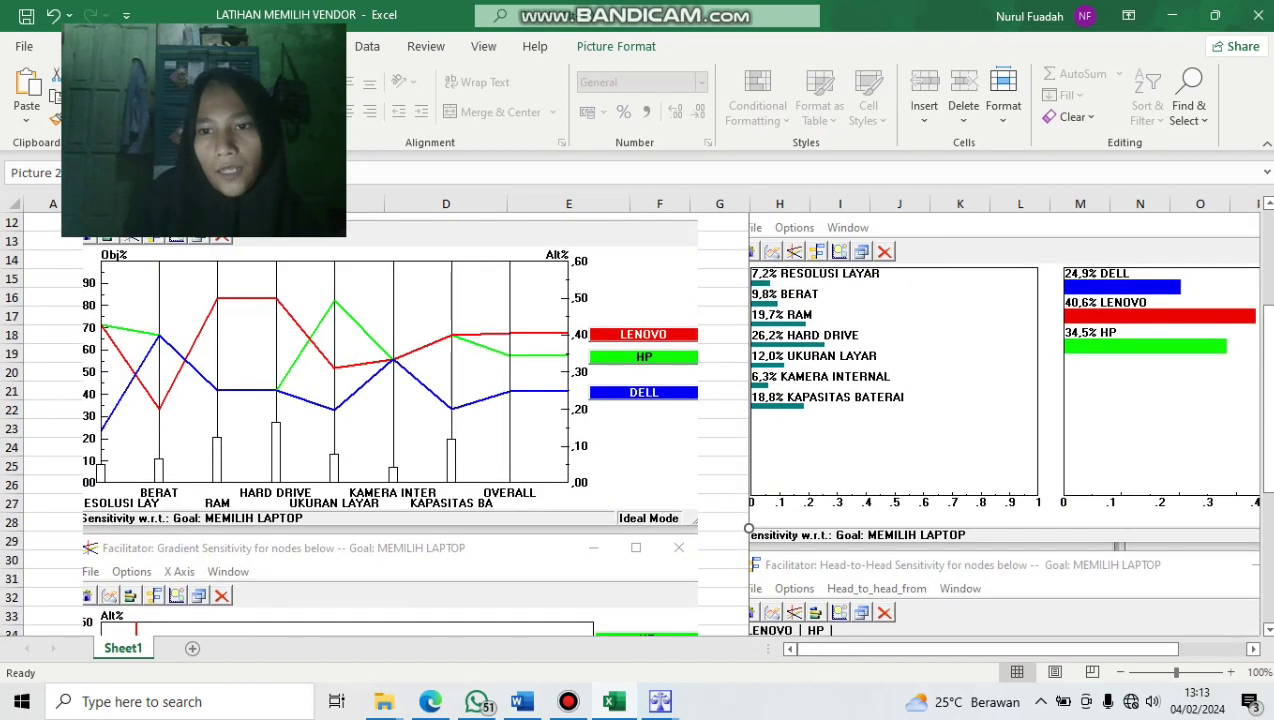